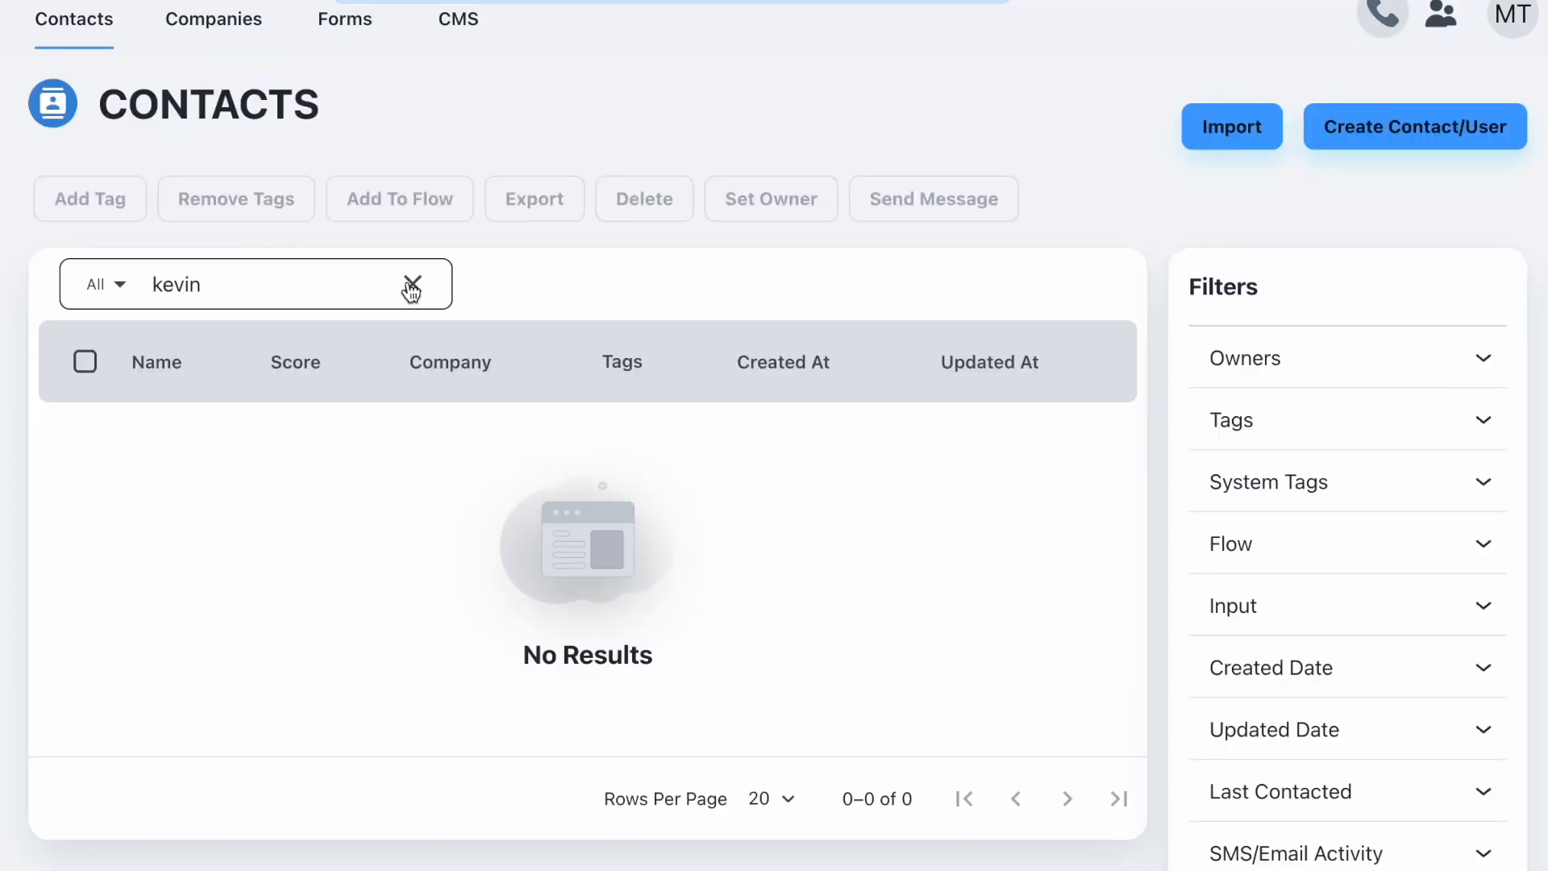
- Clear the contact name search so every contact is listed again
click(411, 288)
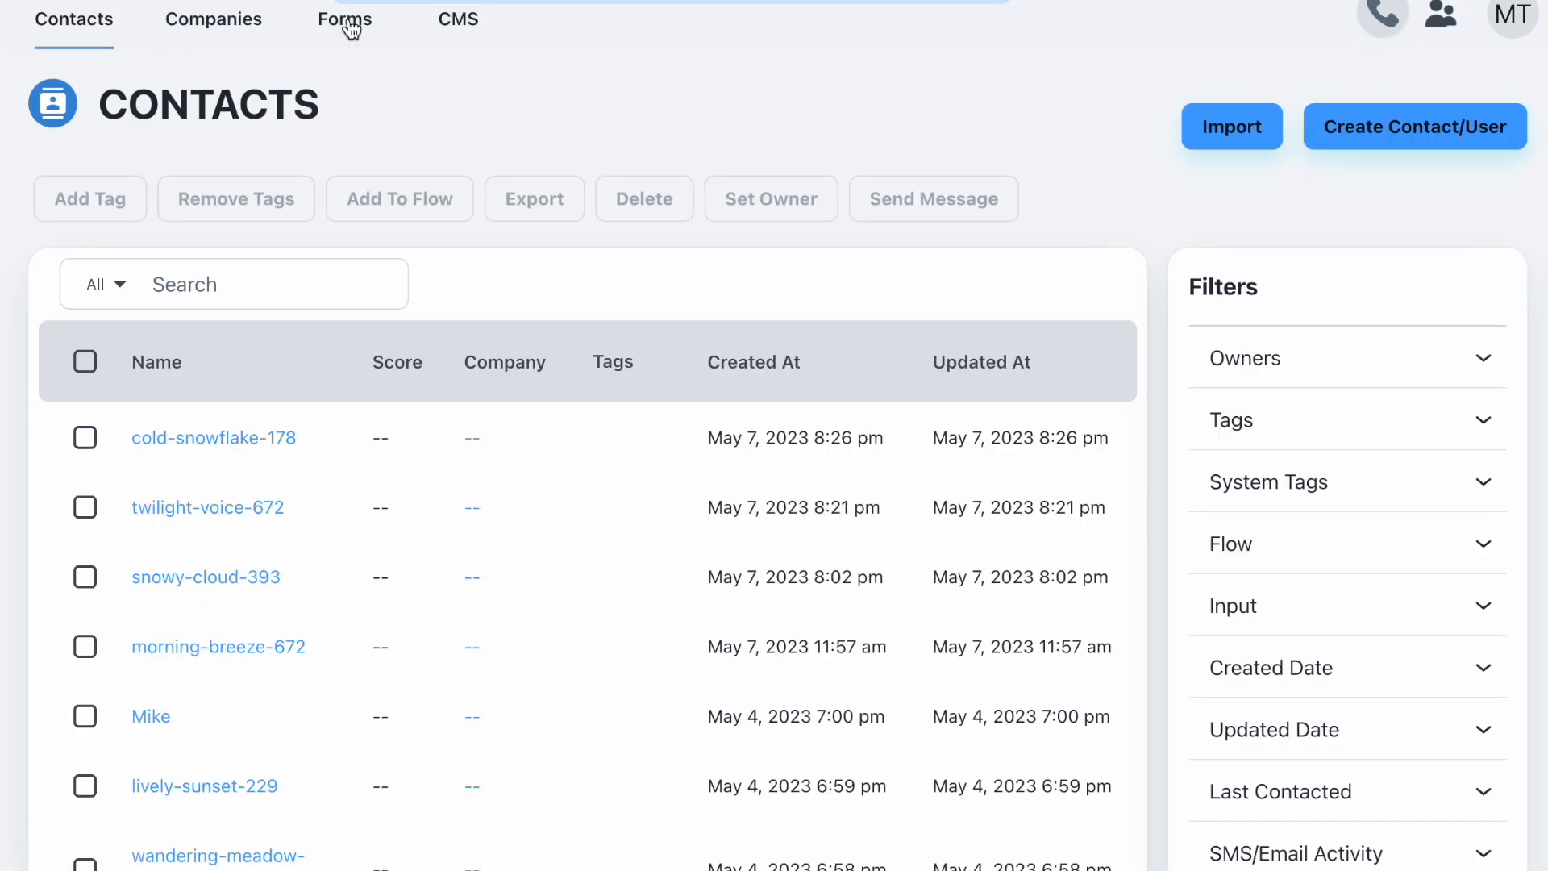
- Start a new custom form and add First Name and Email fields from Common Fields
click(349, 32)
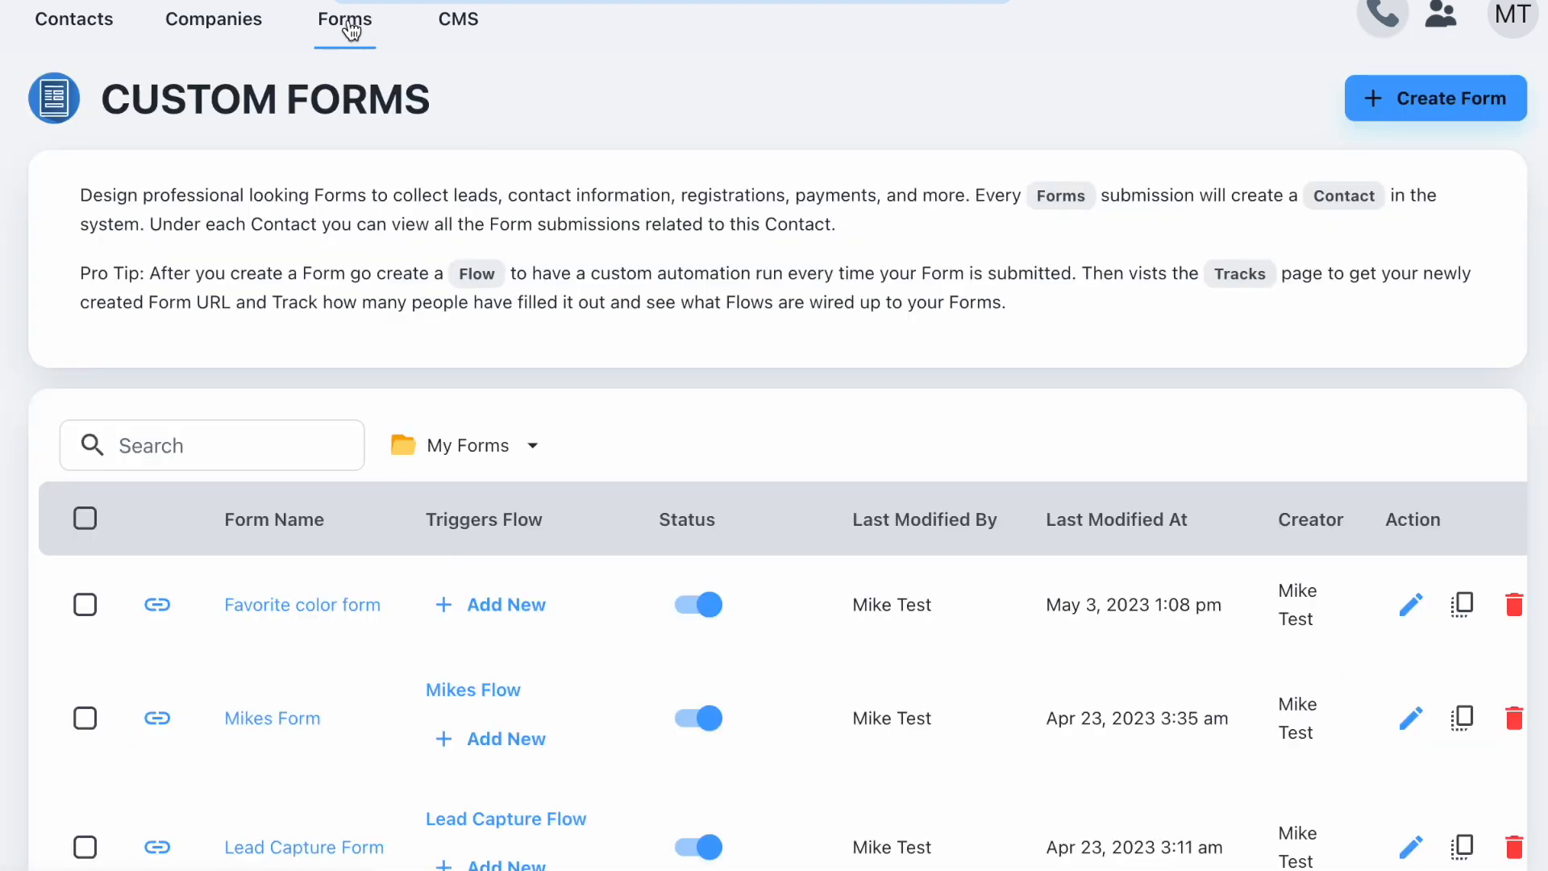
click(1401, 116)
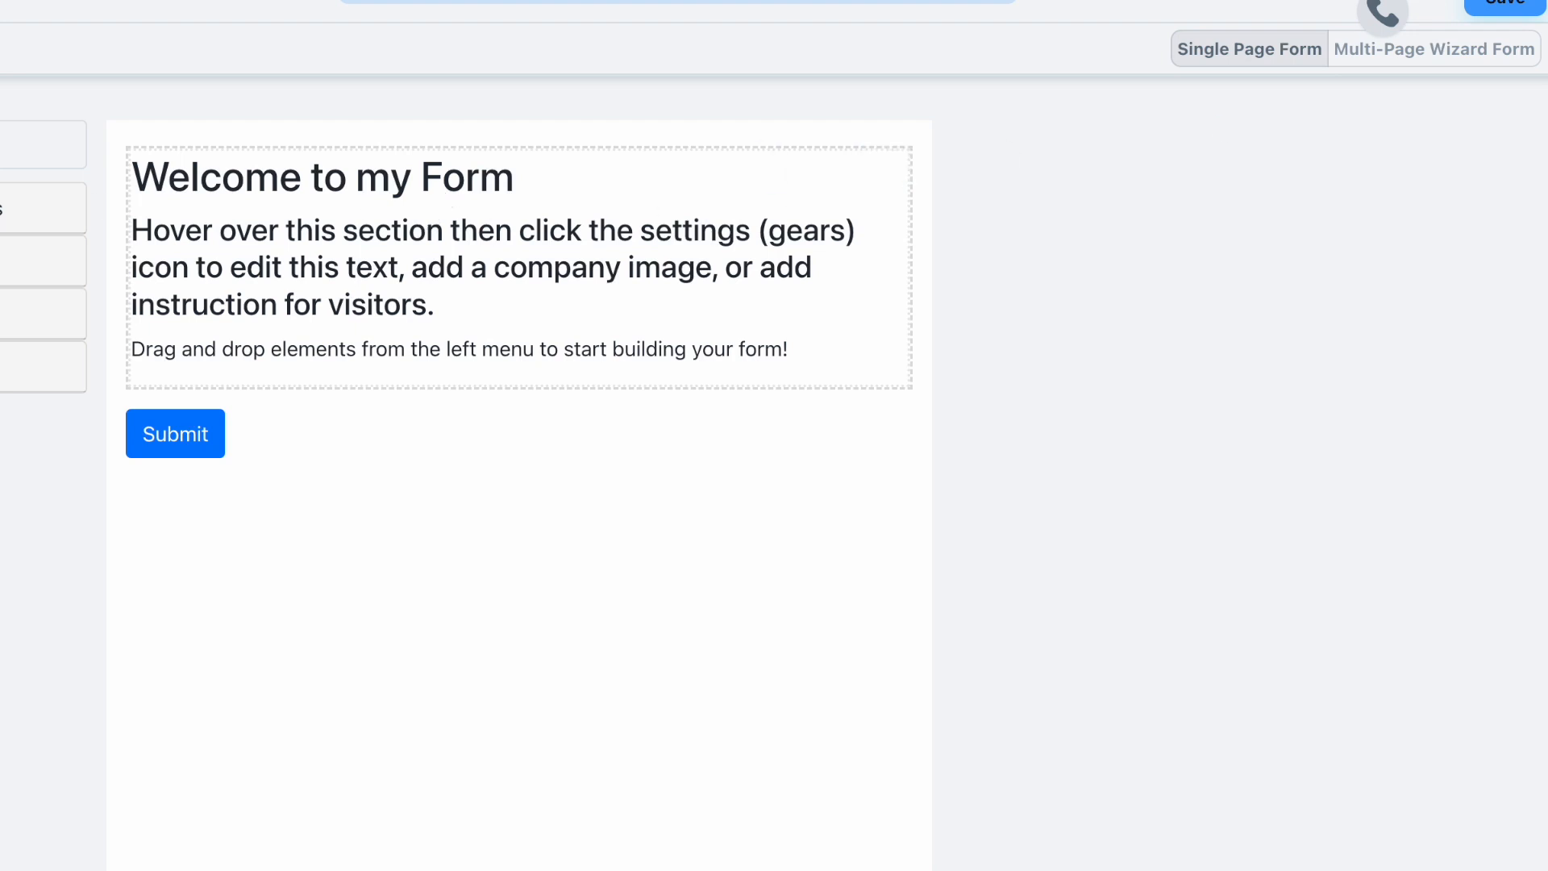
click(11, 205)
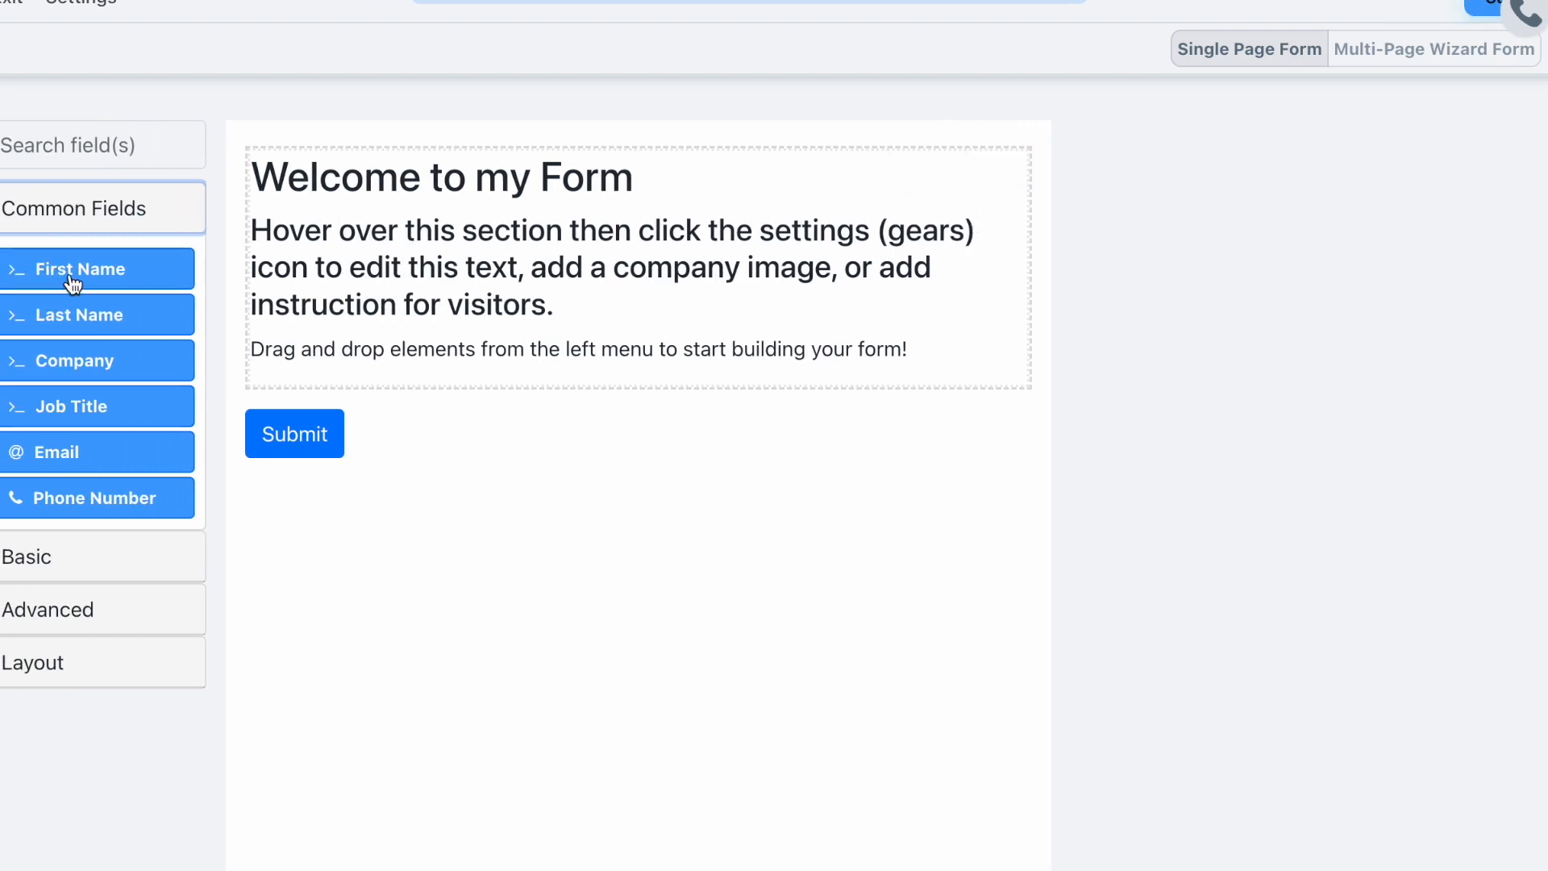
drag(63, 278, 515, 408)
drag(69, 480, 333, 517)
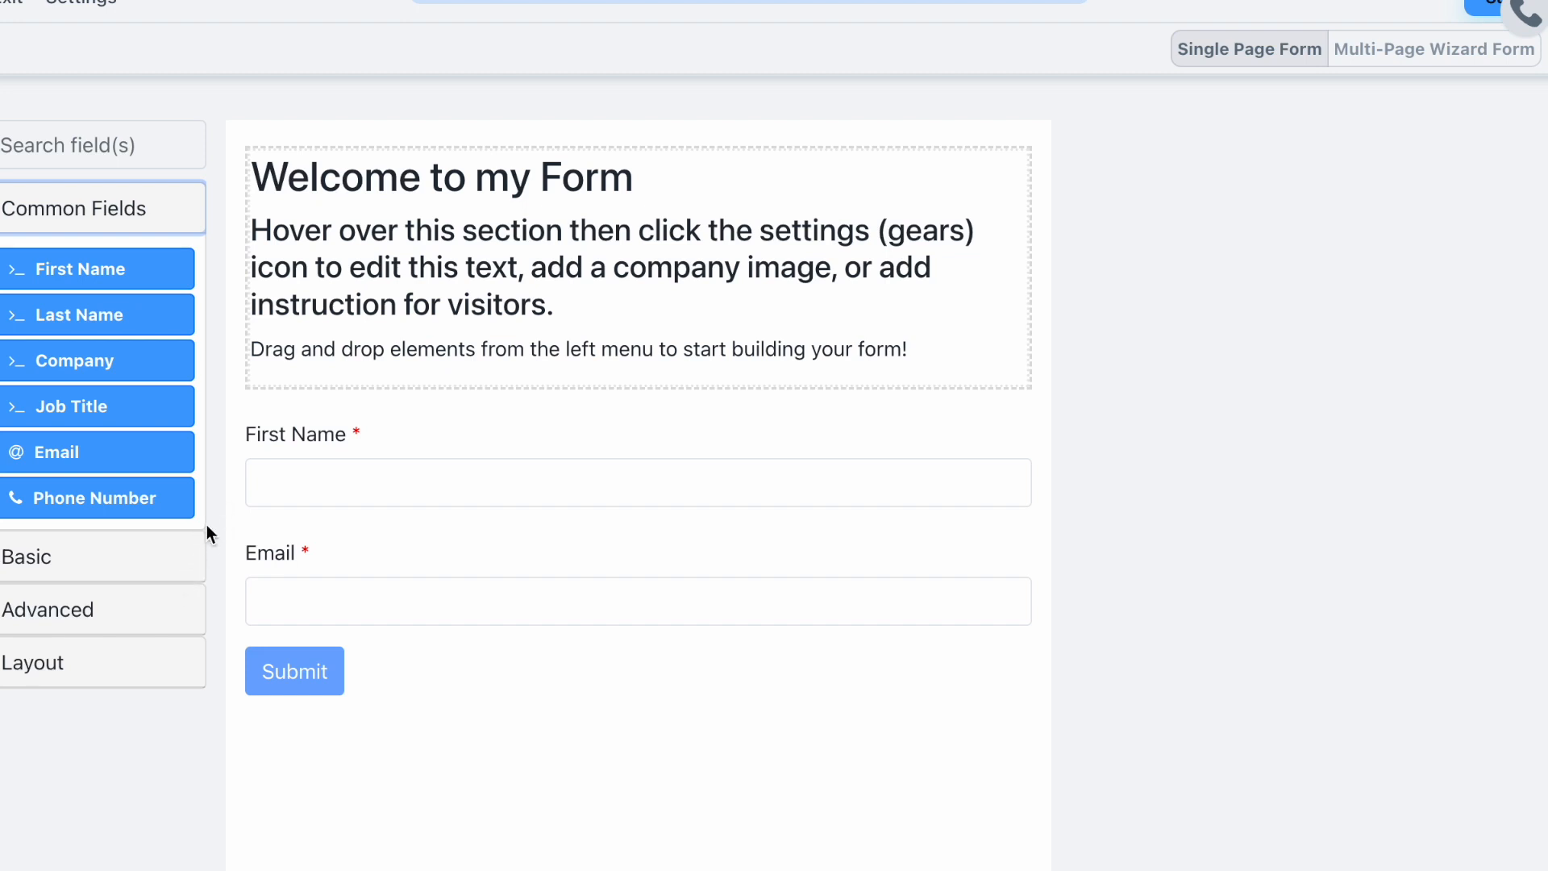
- Save the form under the name 'Simple Lead Capture'
click(1486, 12)
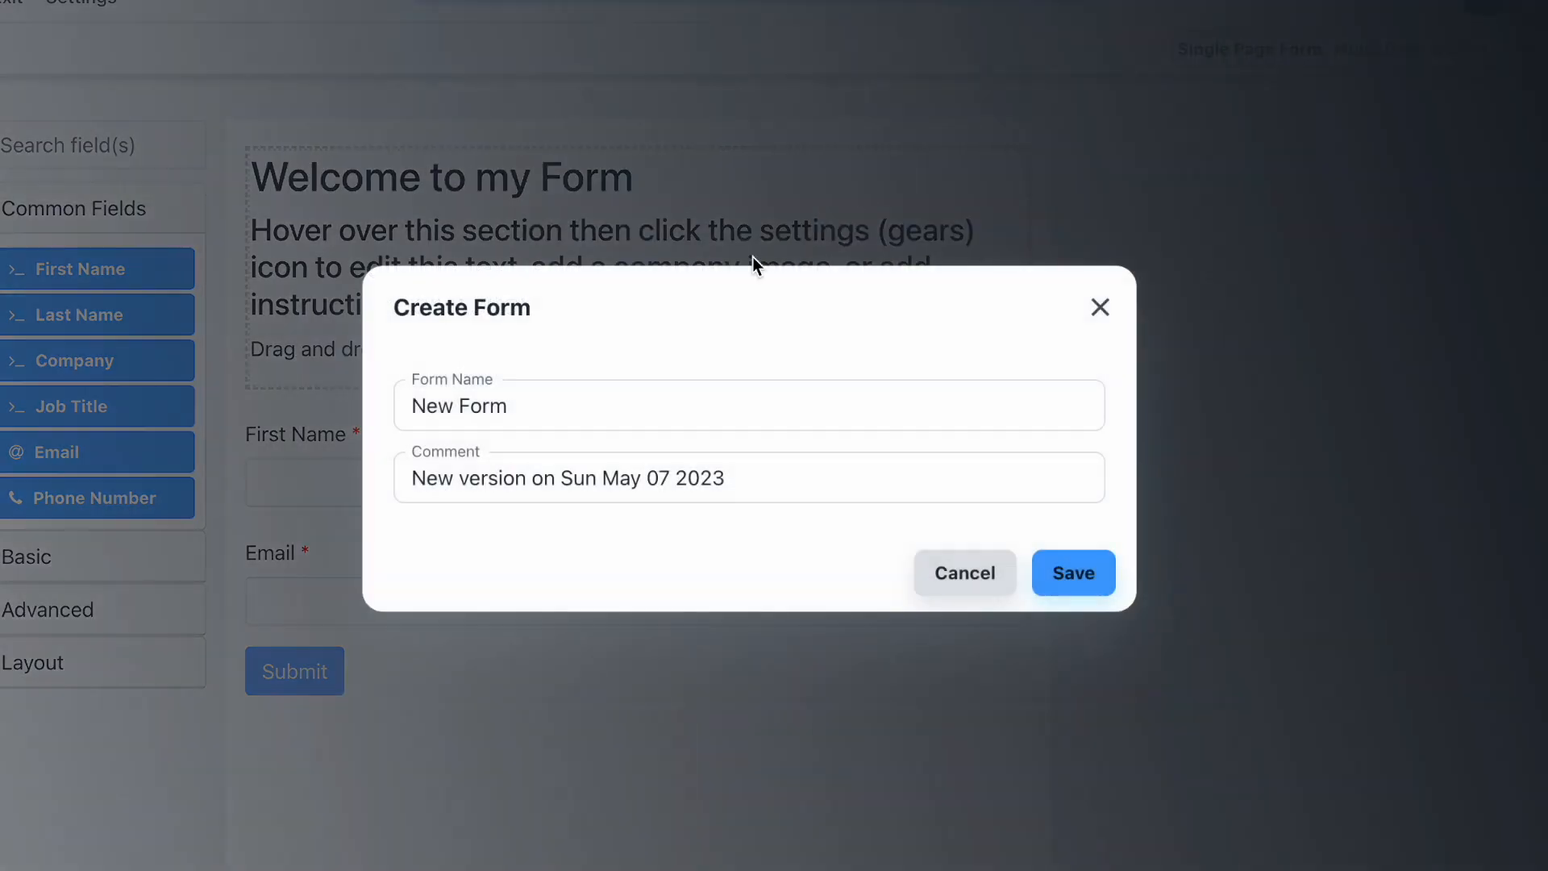
triple_click(586, 398)
text(Simple Lea)
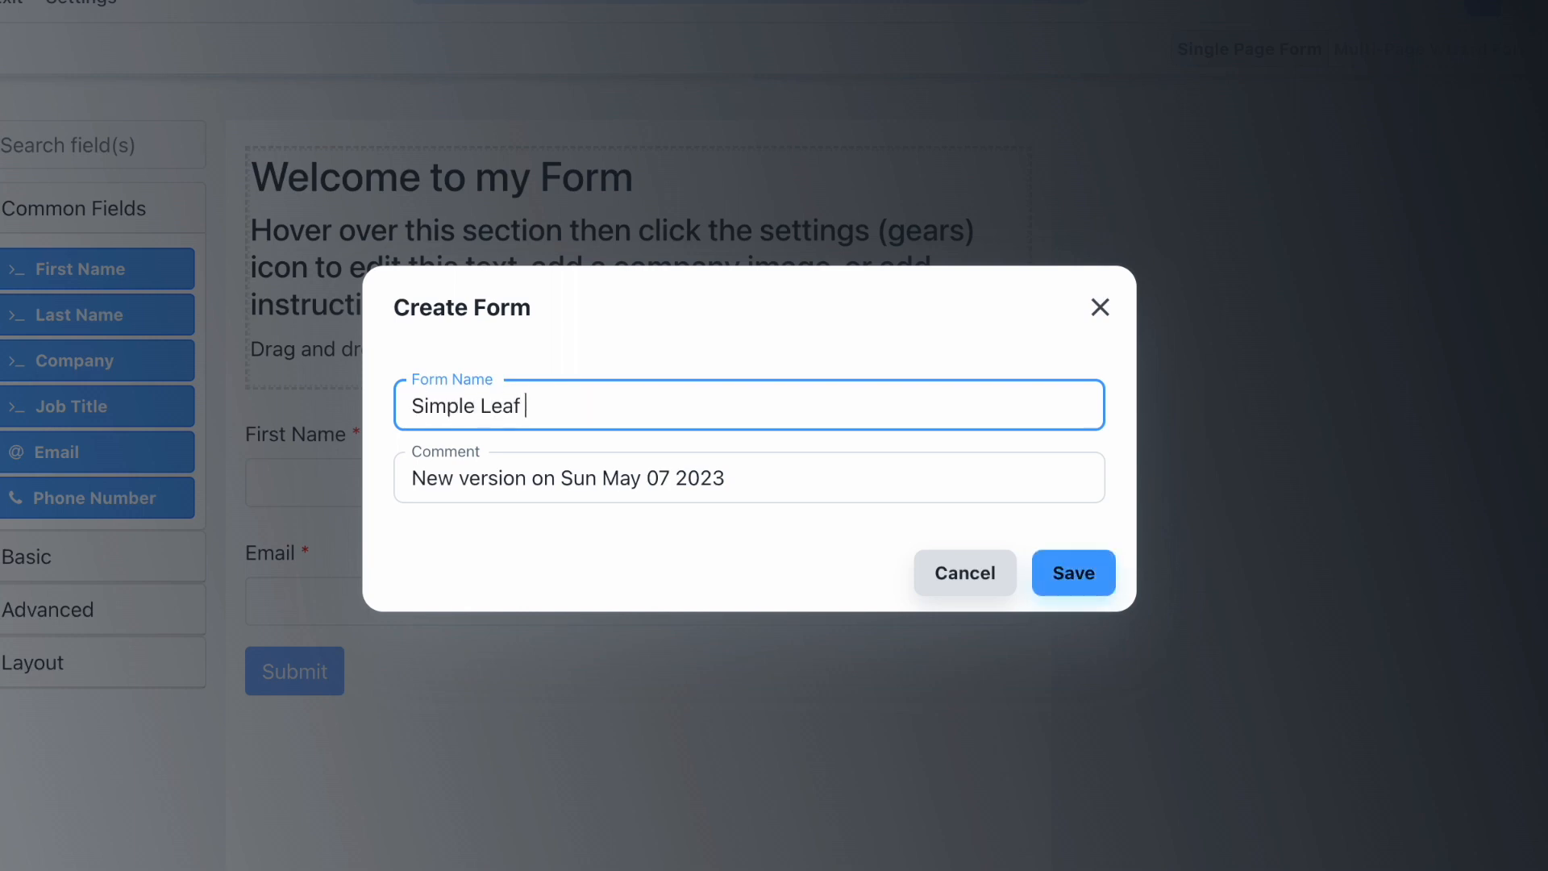
text(d Capture)
click(1071, 574)
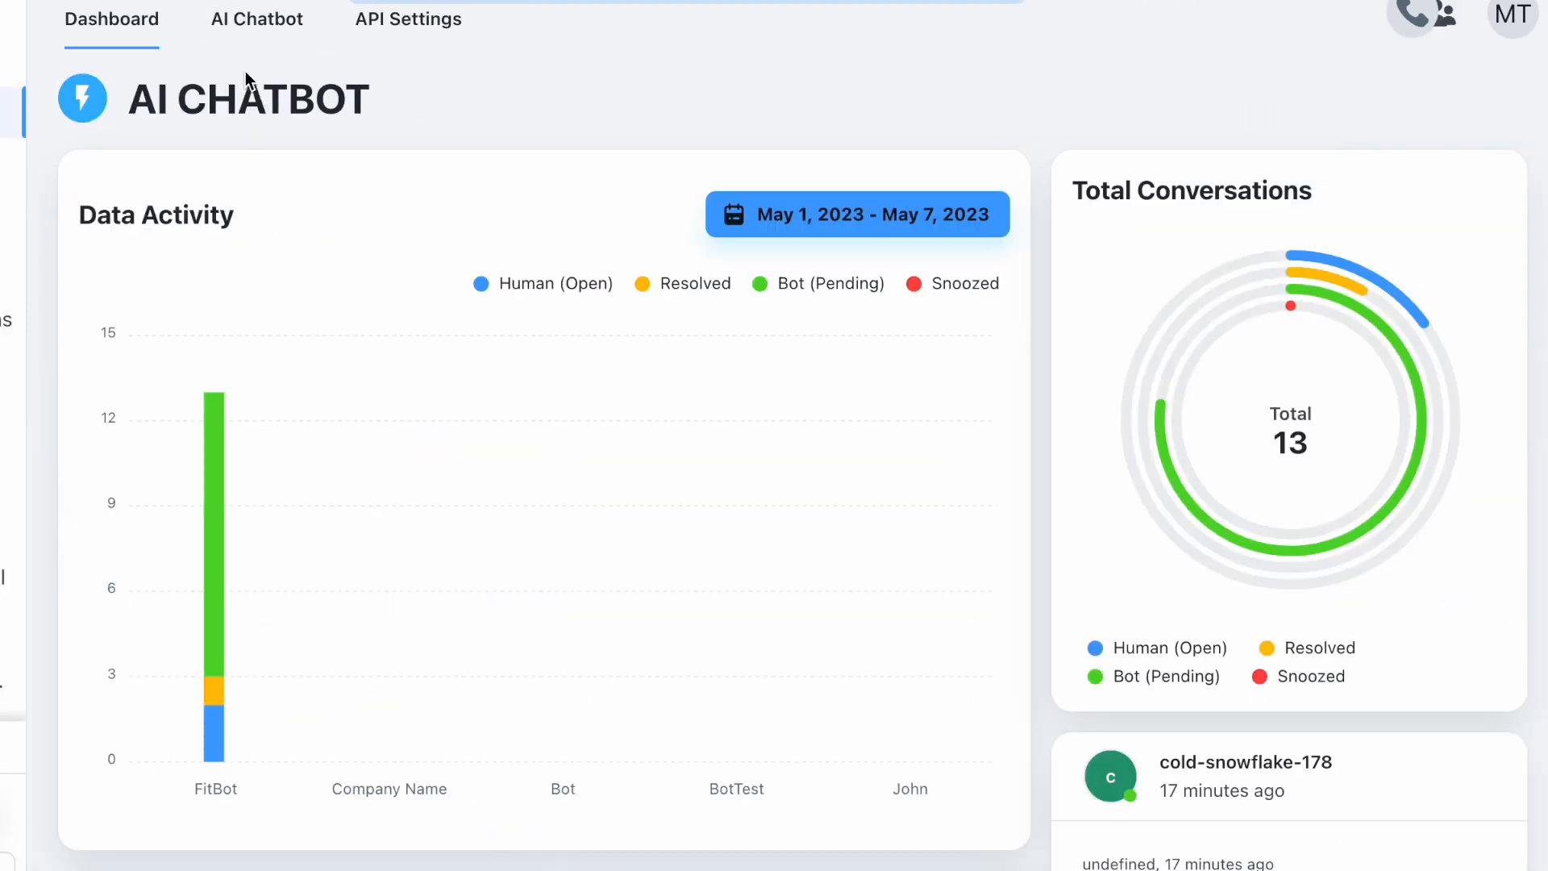
- Open the Company Name chatbot and bring up the Form / Lead Capture skill setup
click(251, 47)
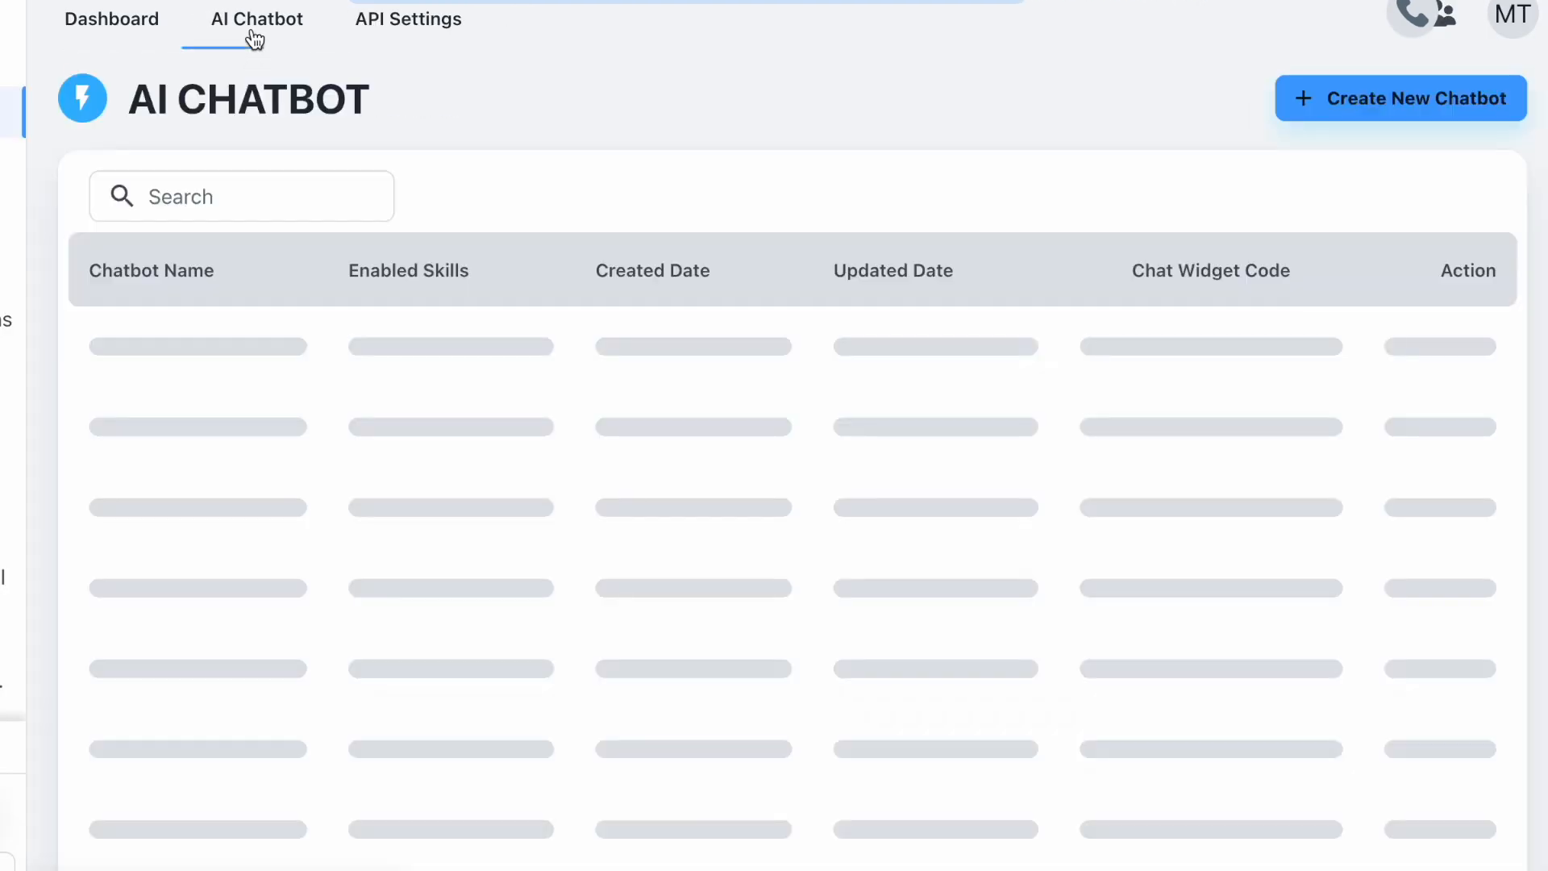
click(201, 374)
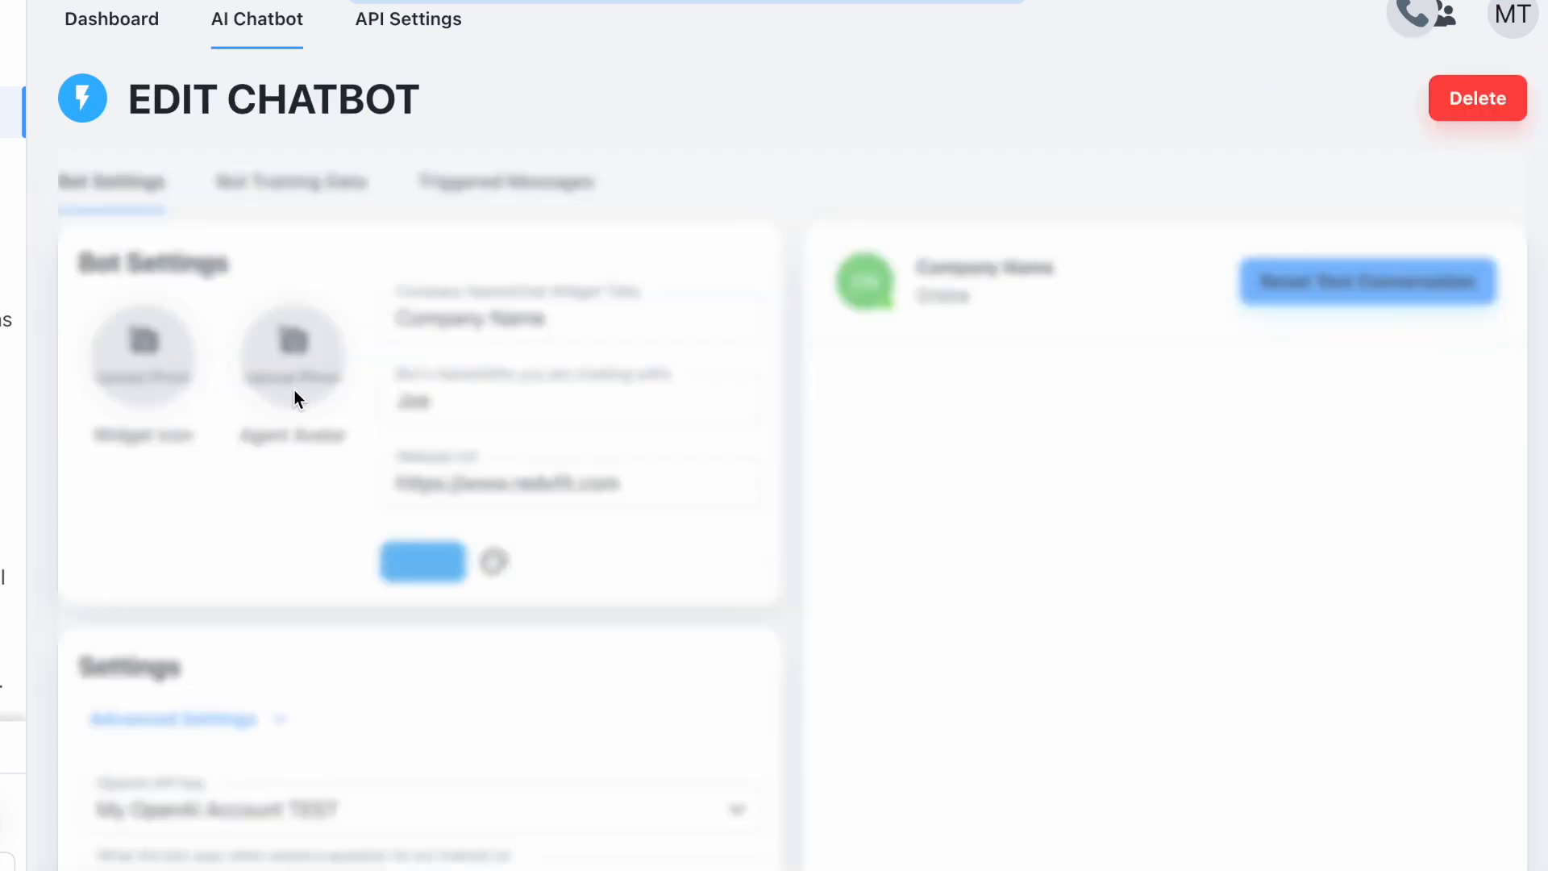
scroll(661, 607, down, 10)
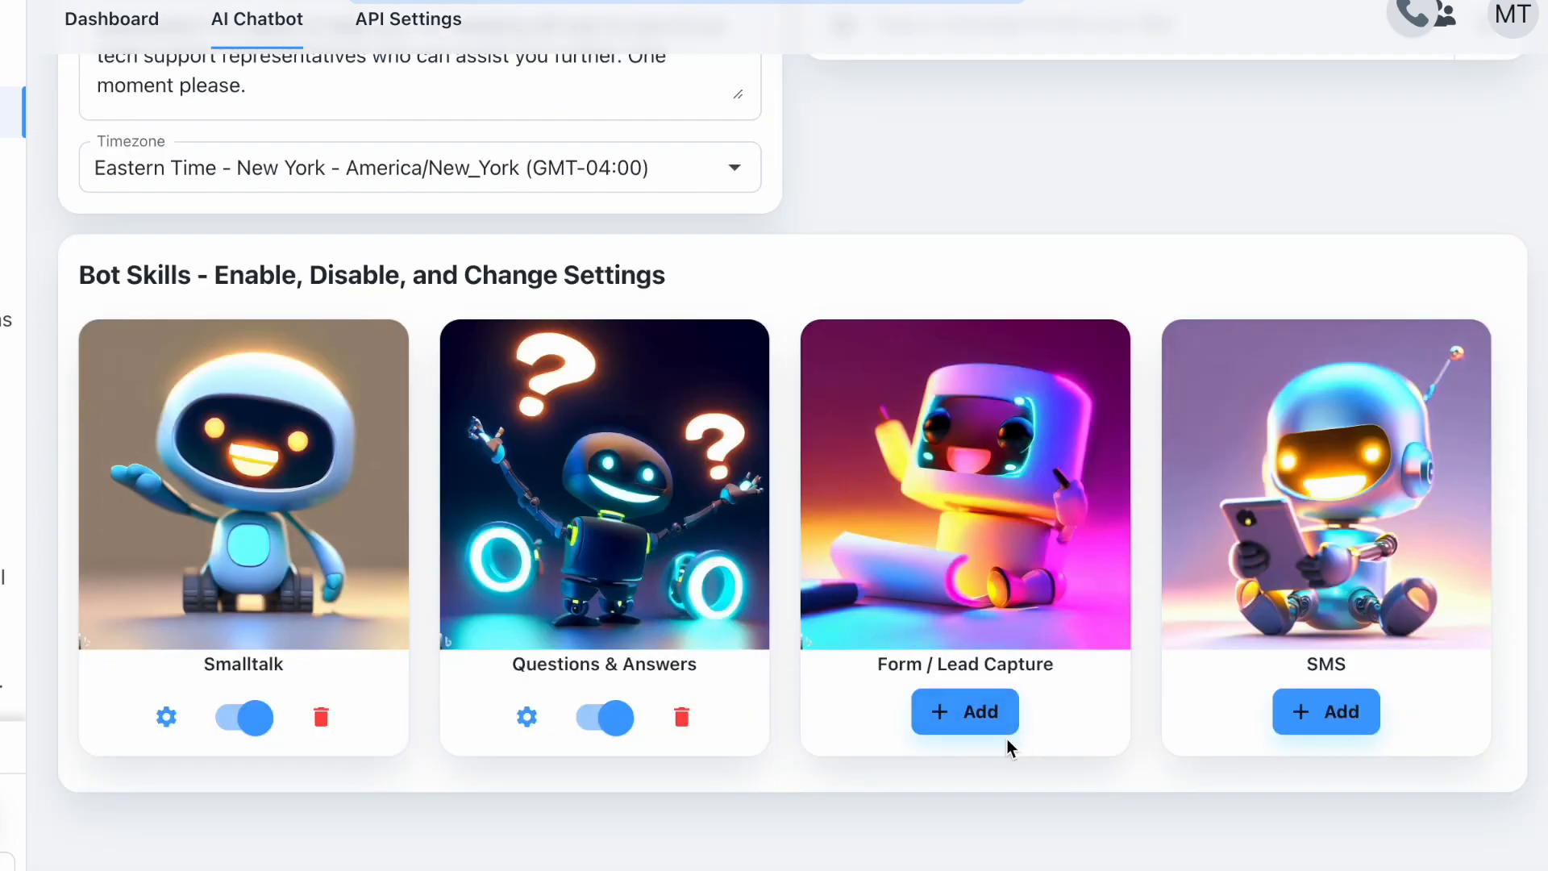
click(971, 713)
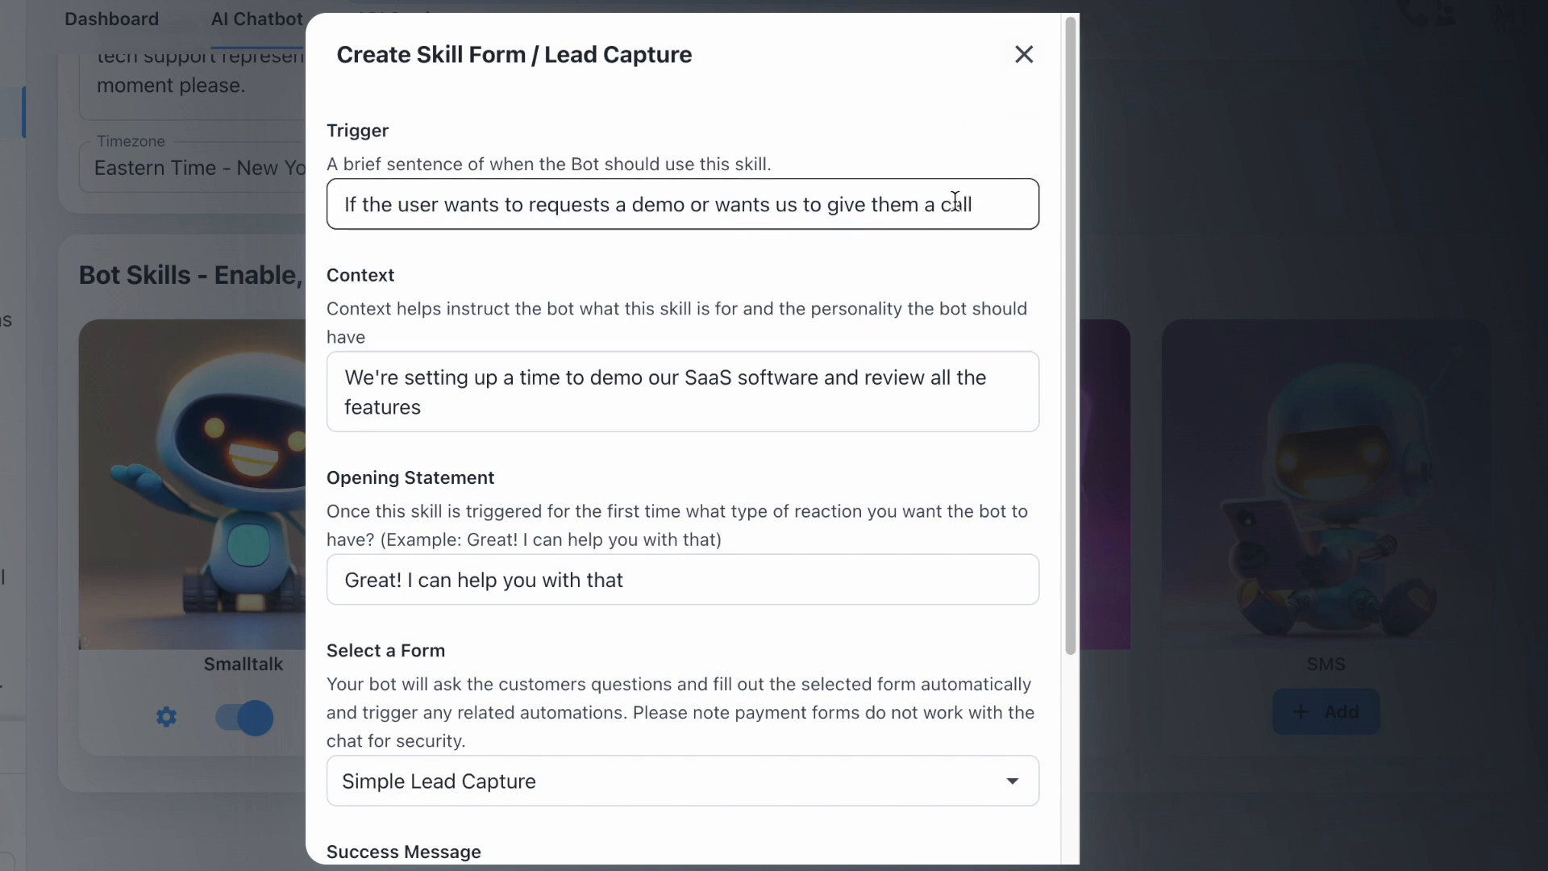
click(1028, 53)
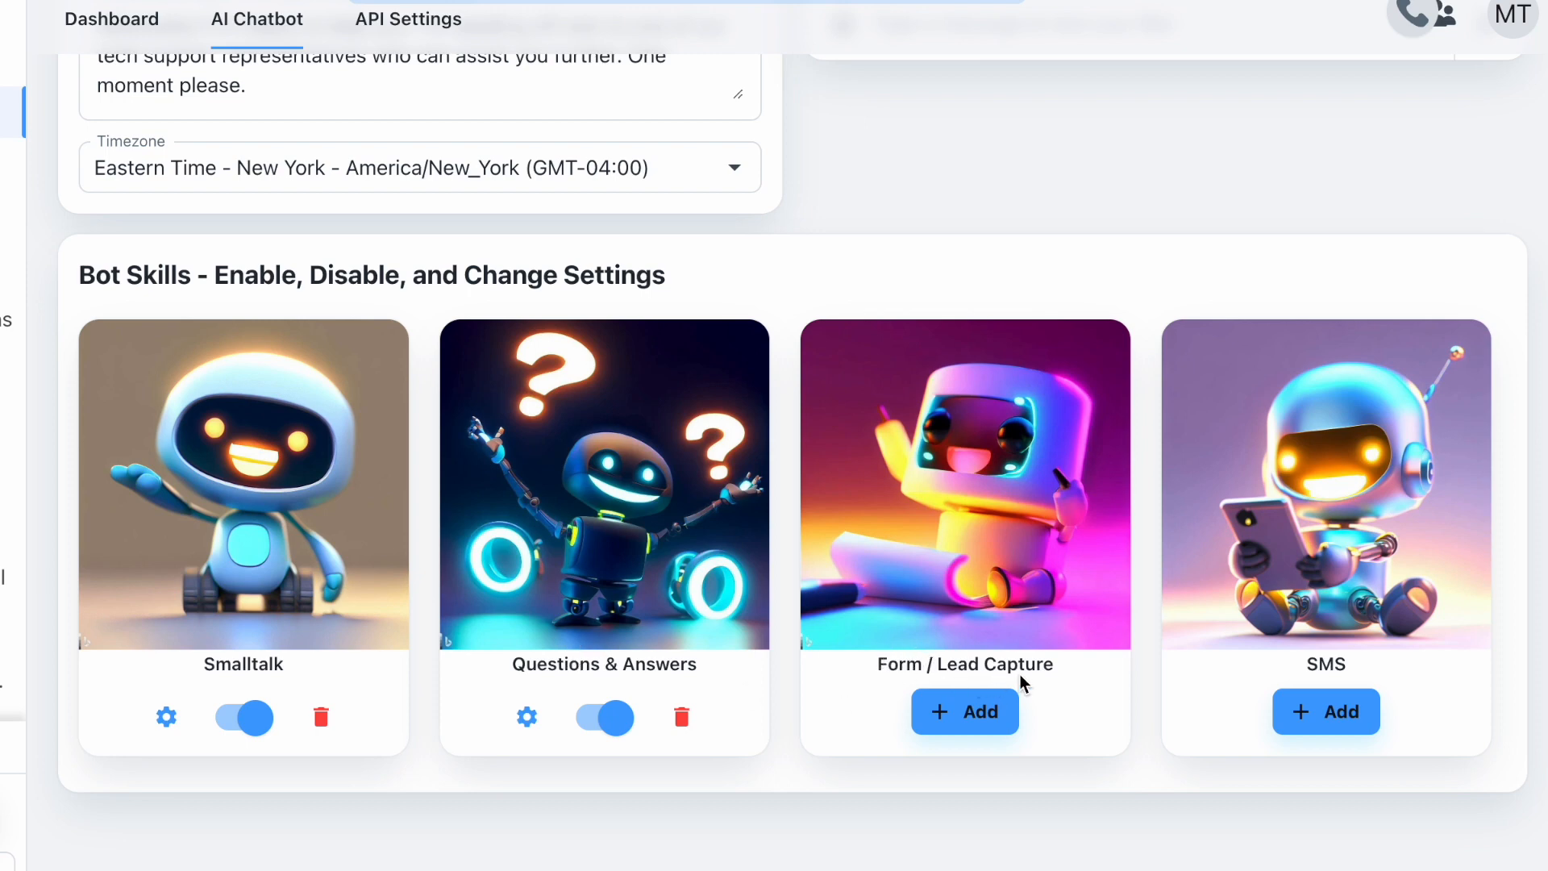
click(977, 716)
- Set the skill trigger to 'If the customer wants to book or asks for a personal training session'
click(994, 205)
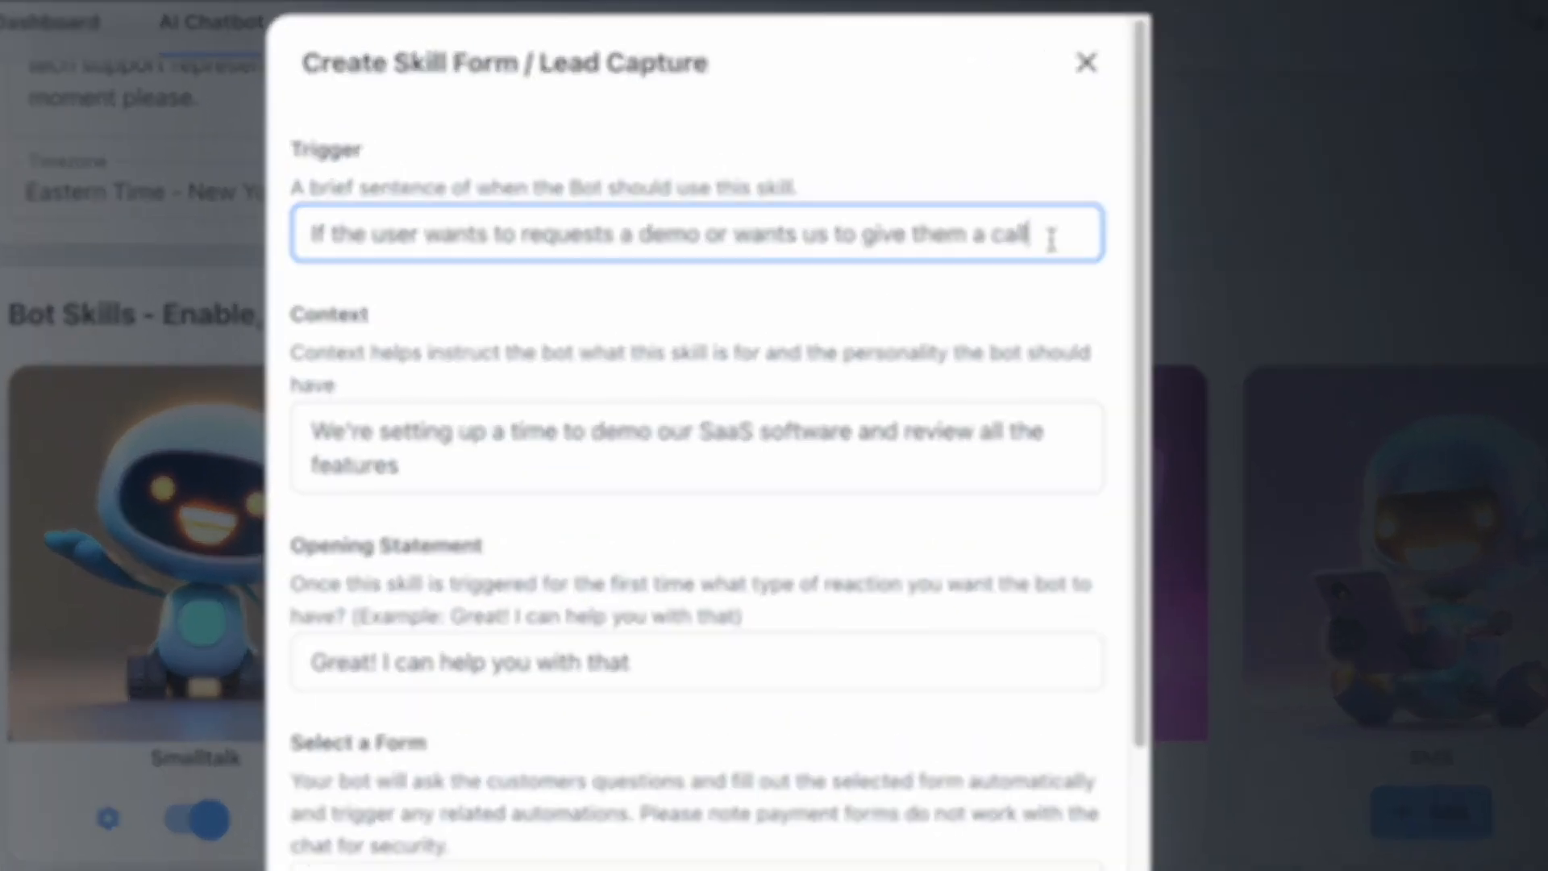
drag(1051, 240, 271, 228)
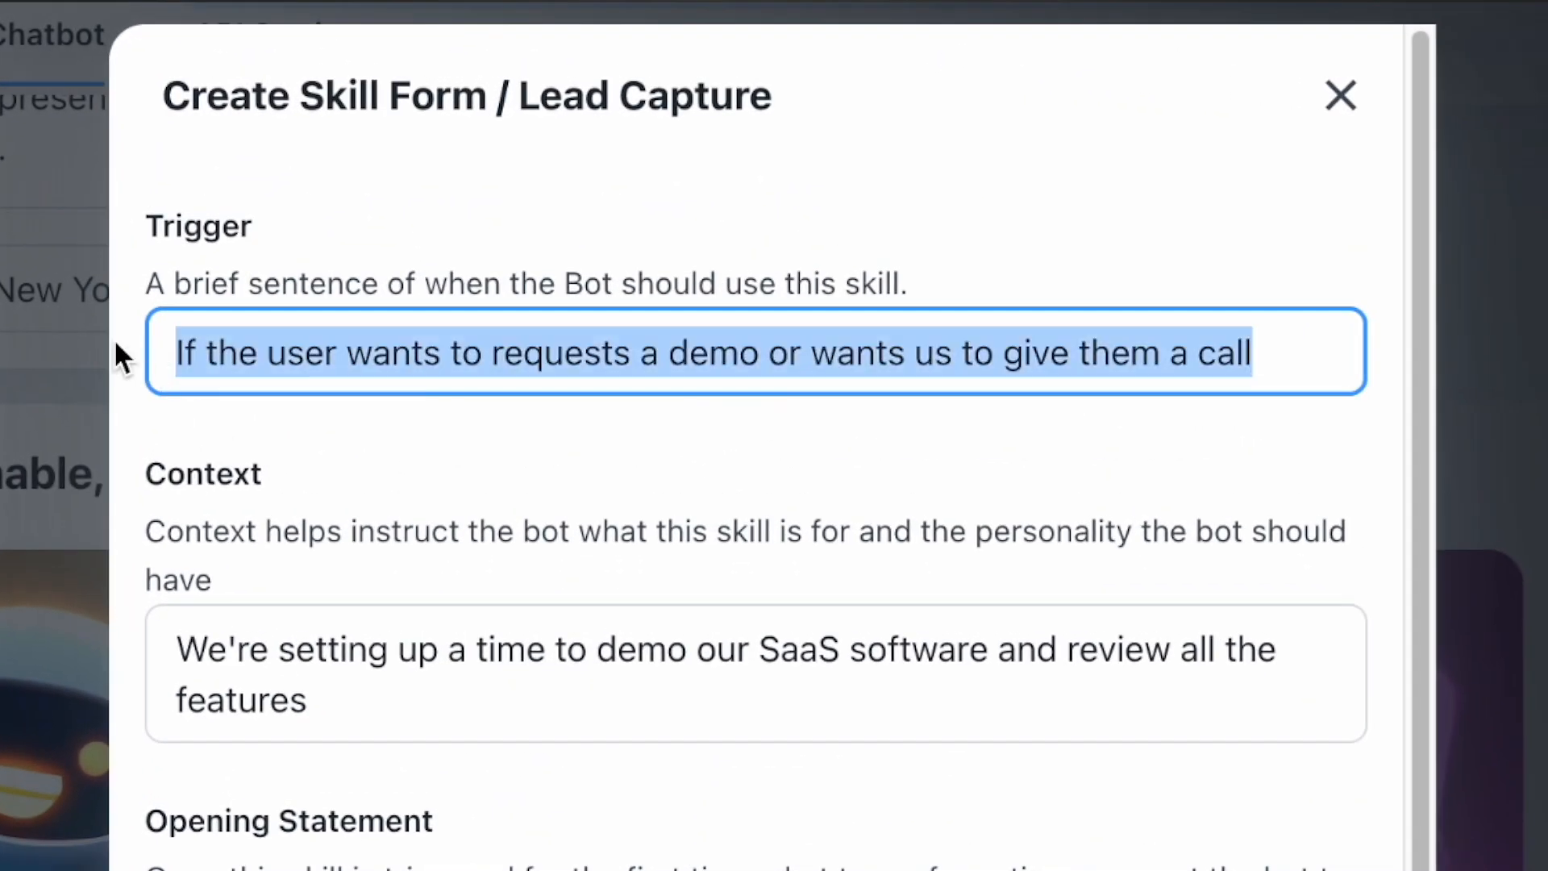
text(I)
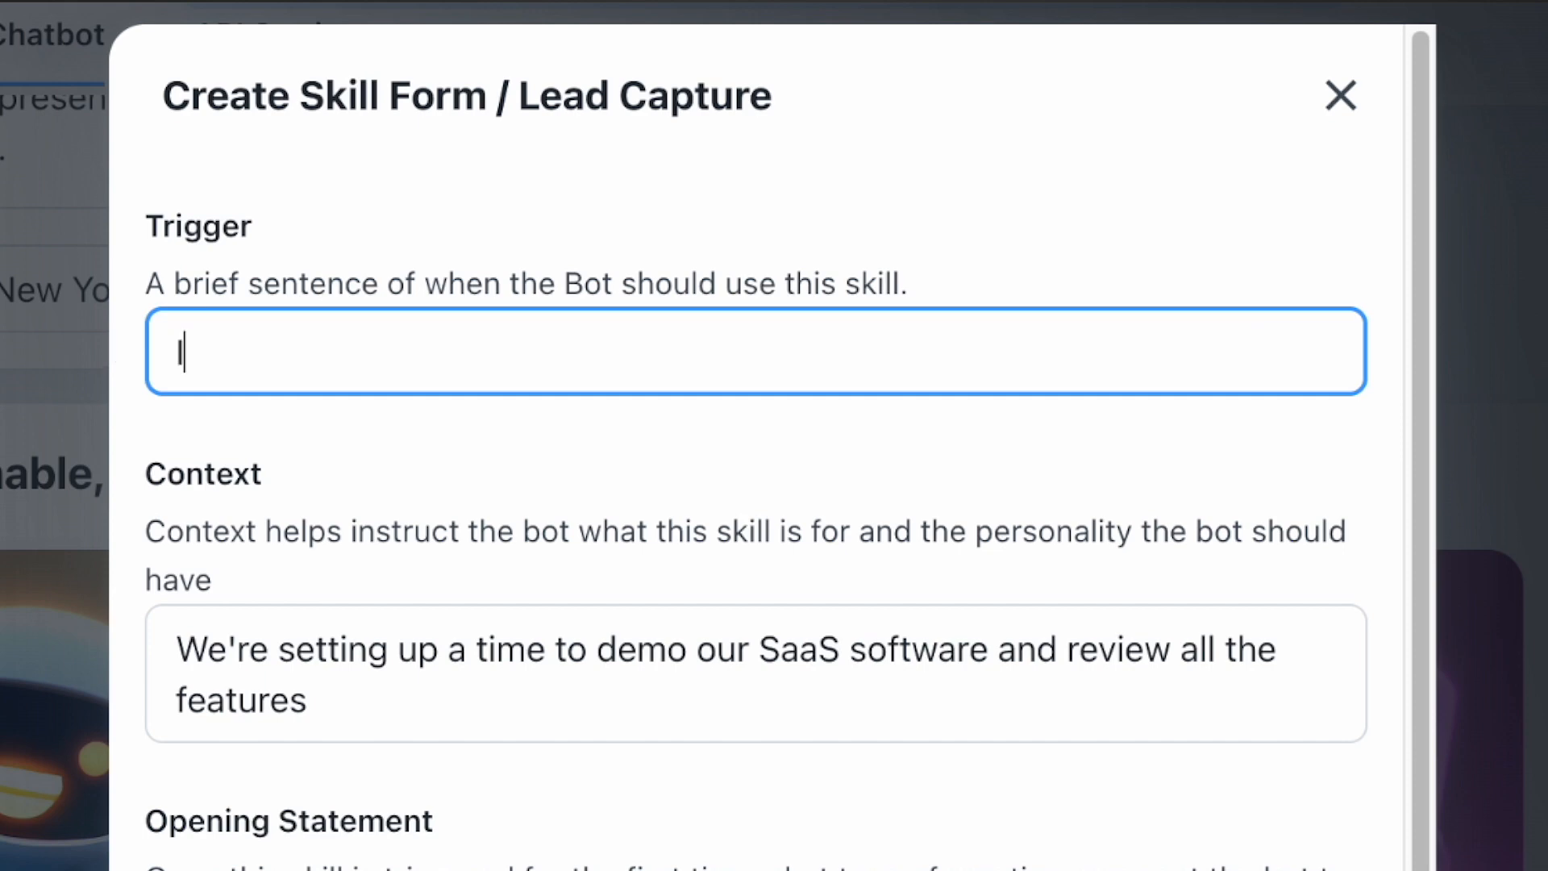
text(f the custo)
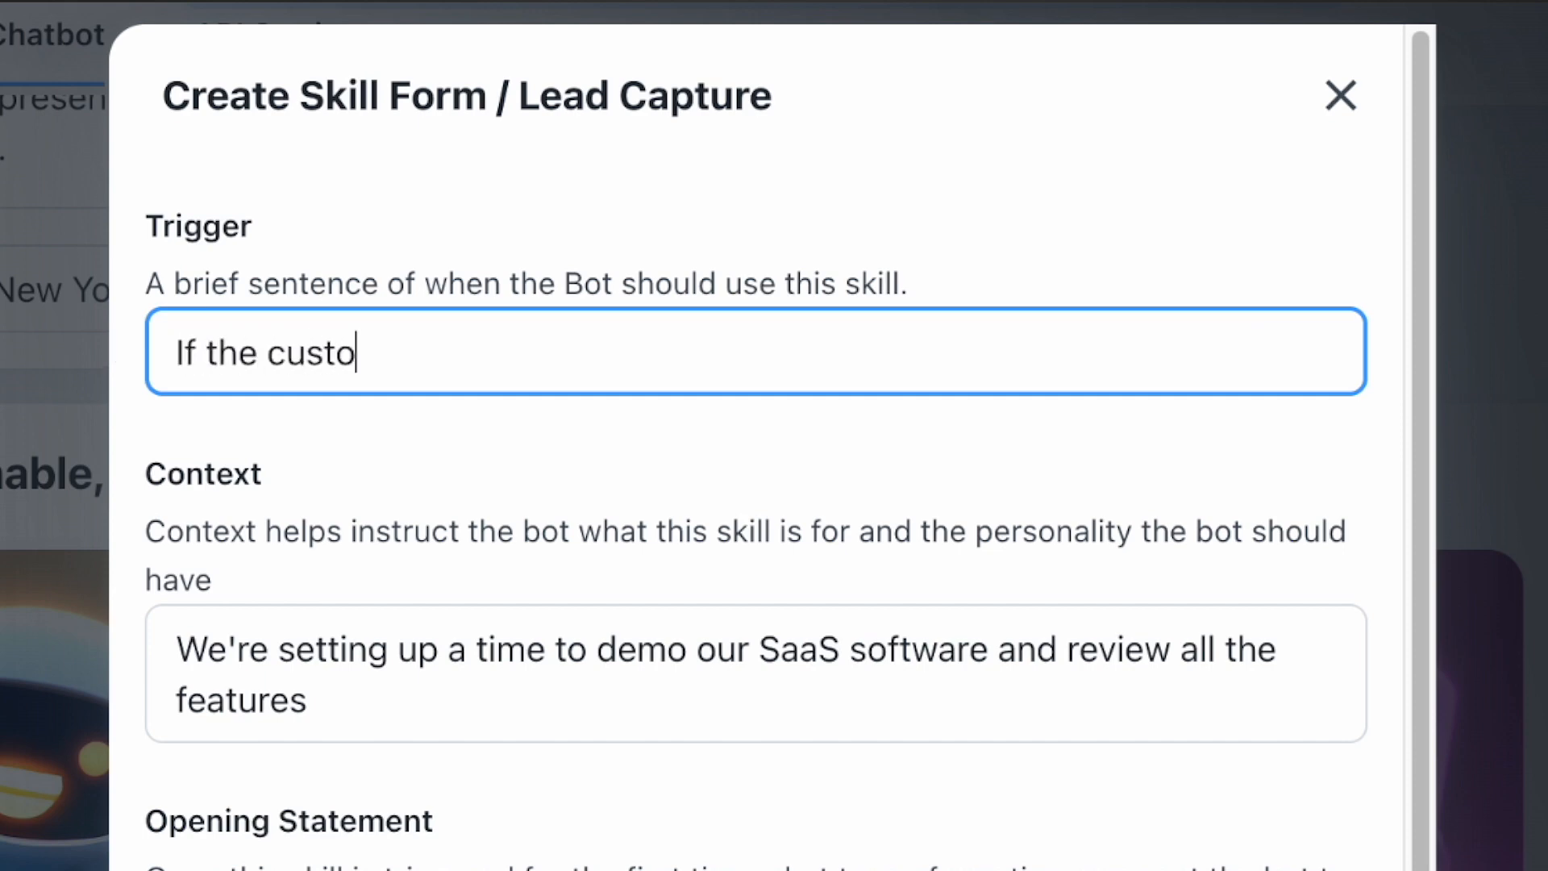
text(mer wants to )
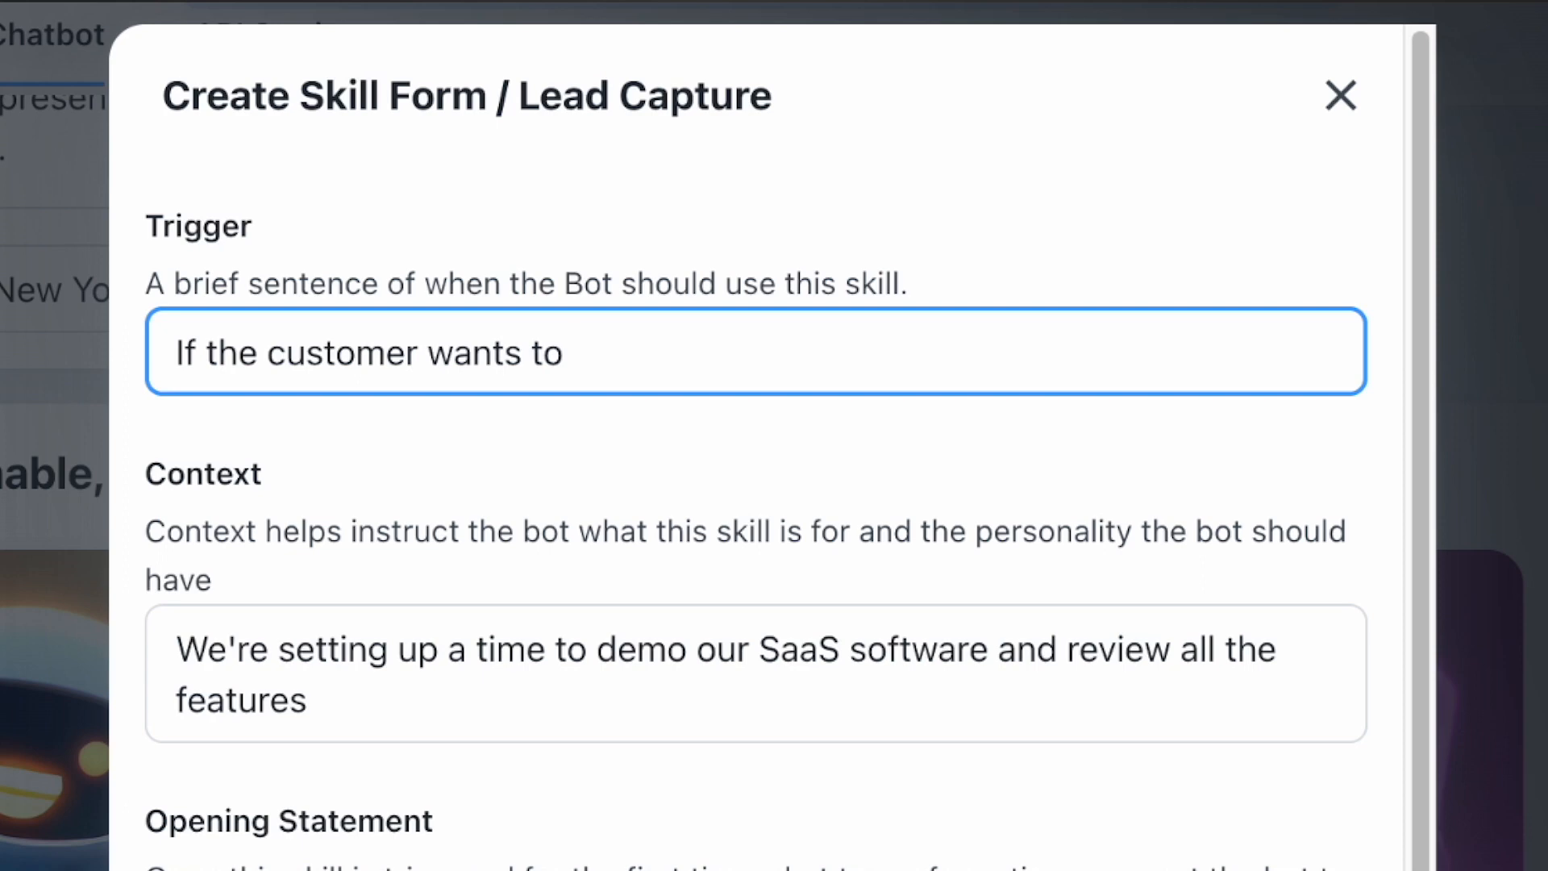
text(book a)
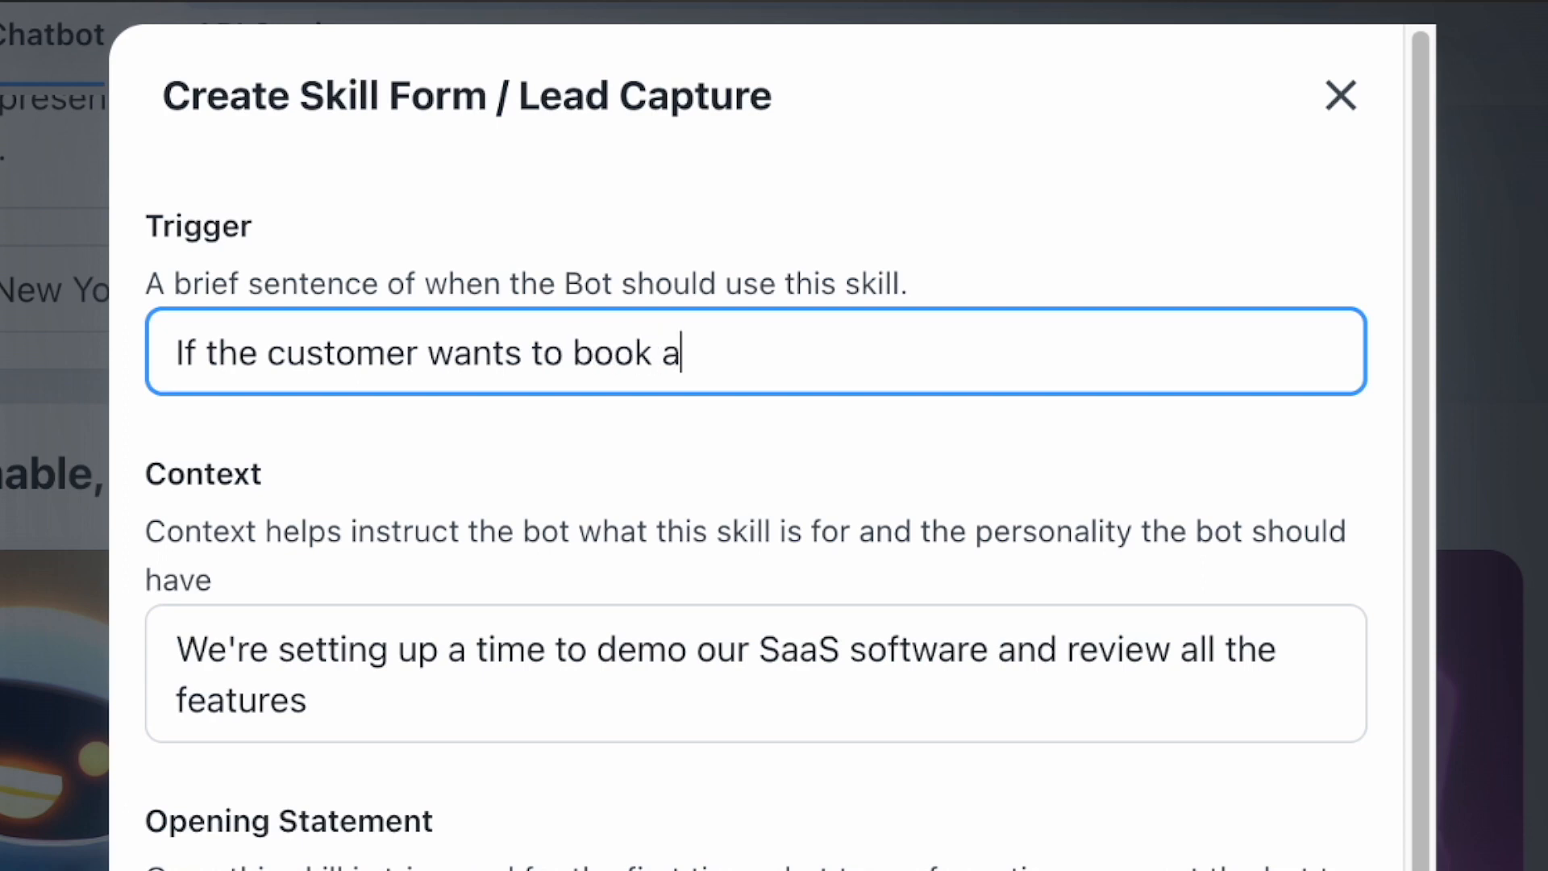
key(BackSpace)
text(or ask)
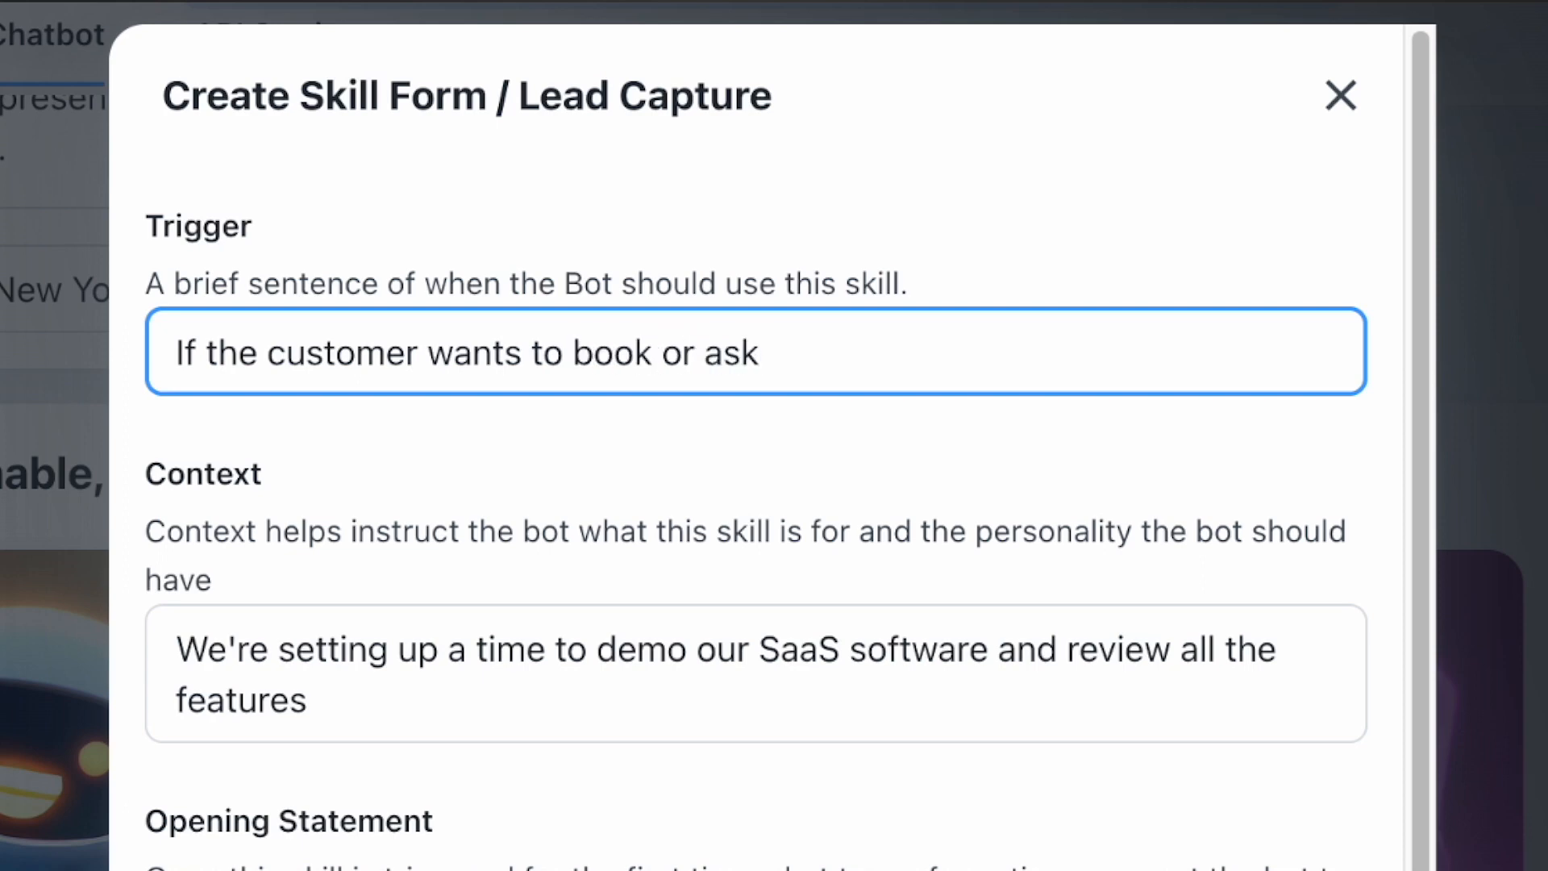
text(s for a personal )
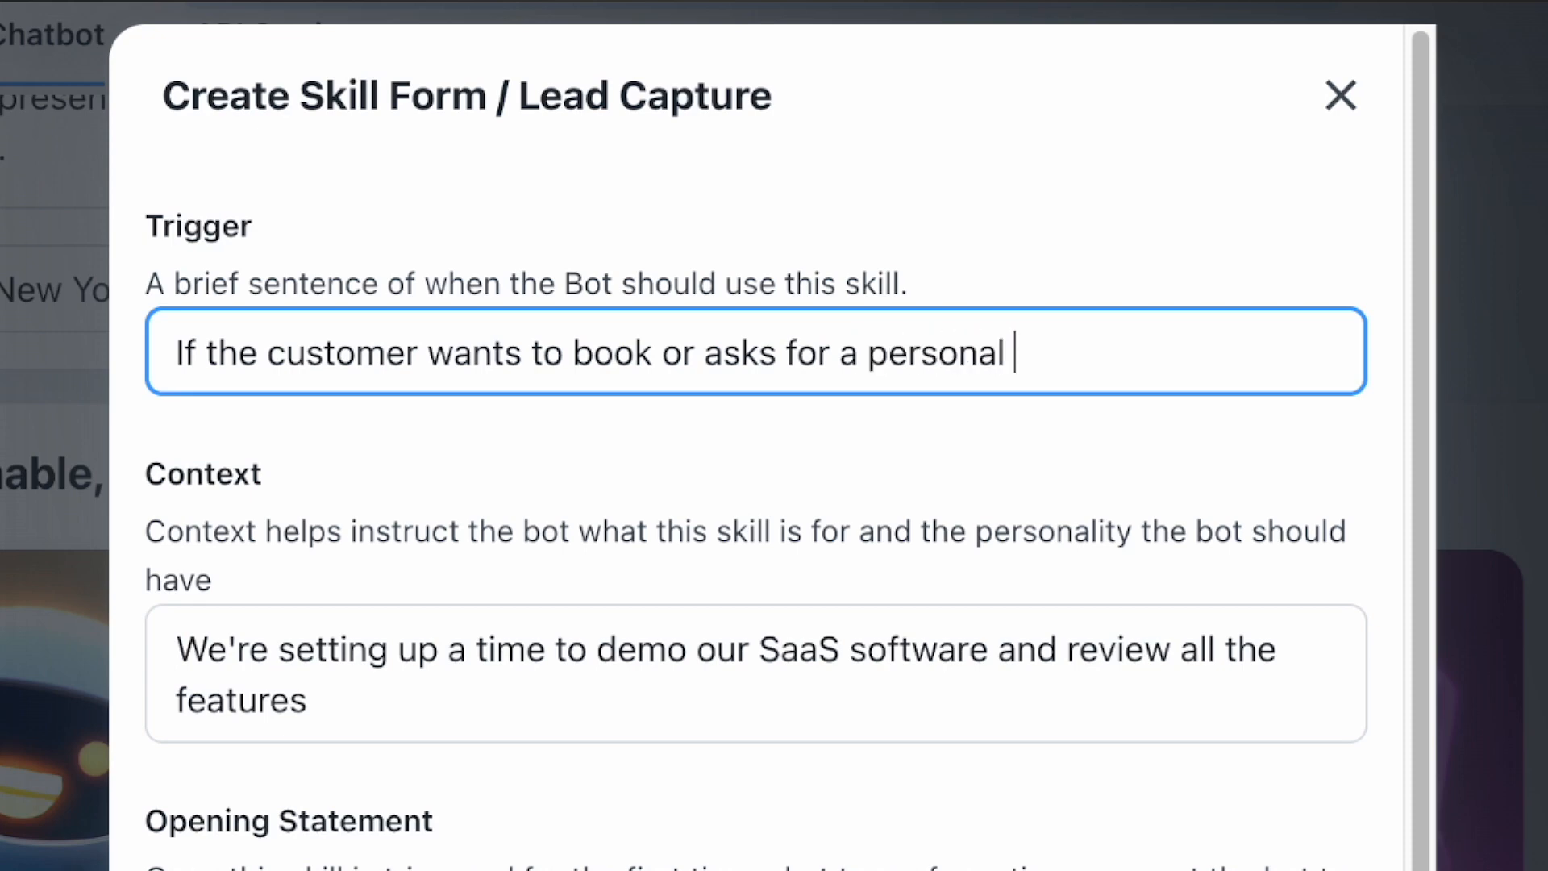
text(traing)
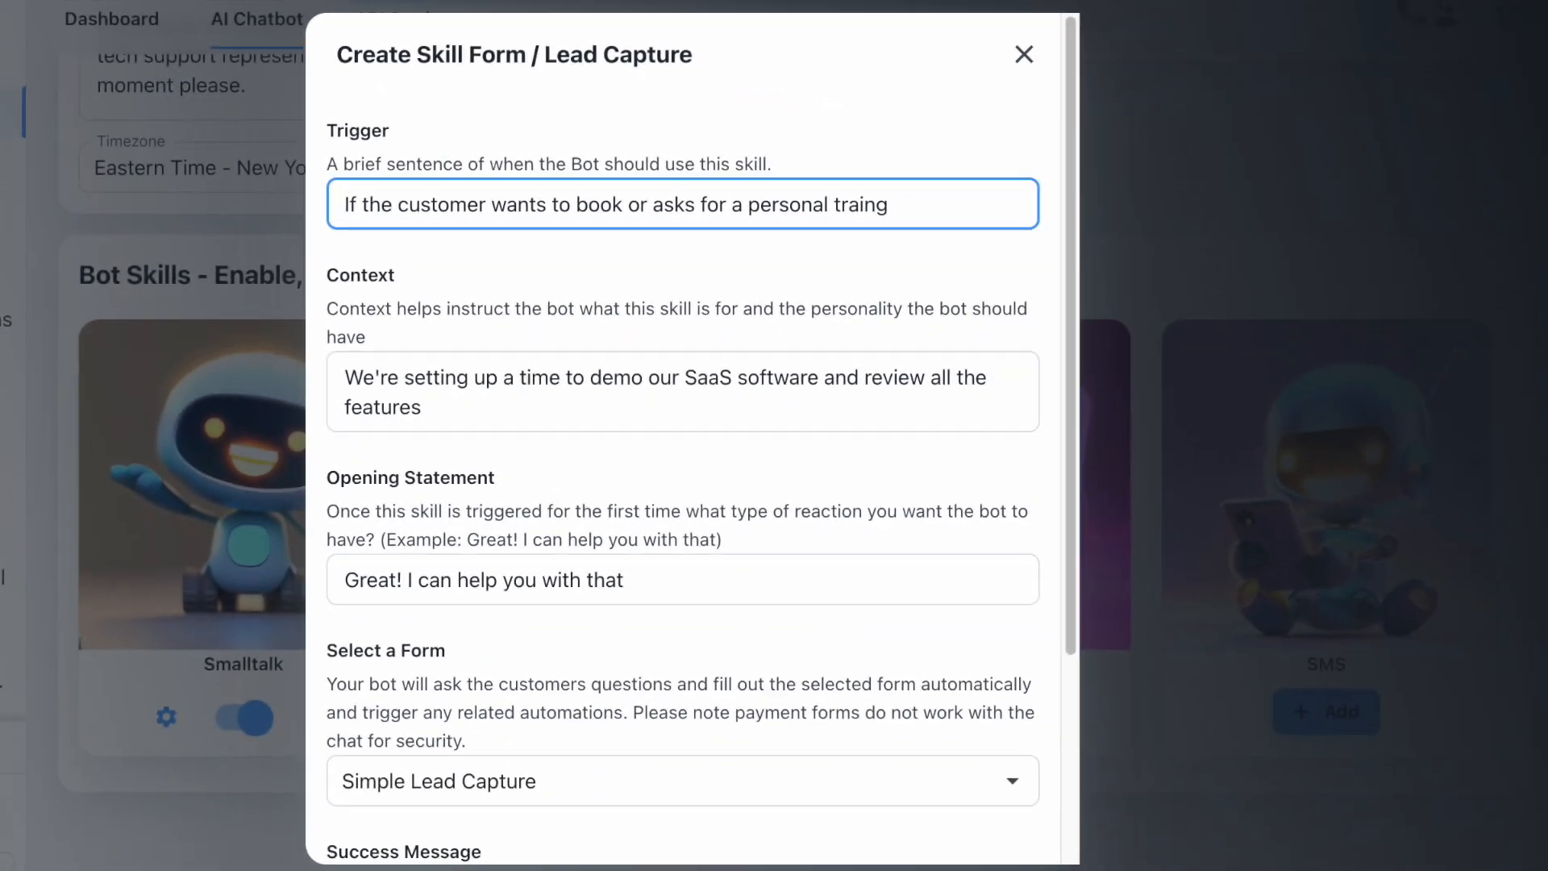
key(BackSpace)
key(BackSpace)
text(ning session)
drag(524, 426, 313, 369)
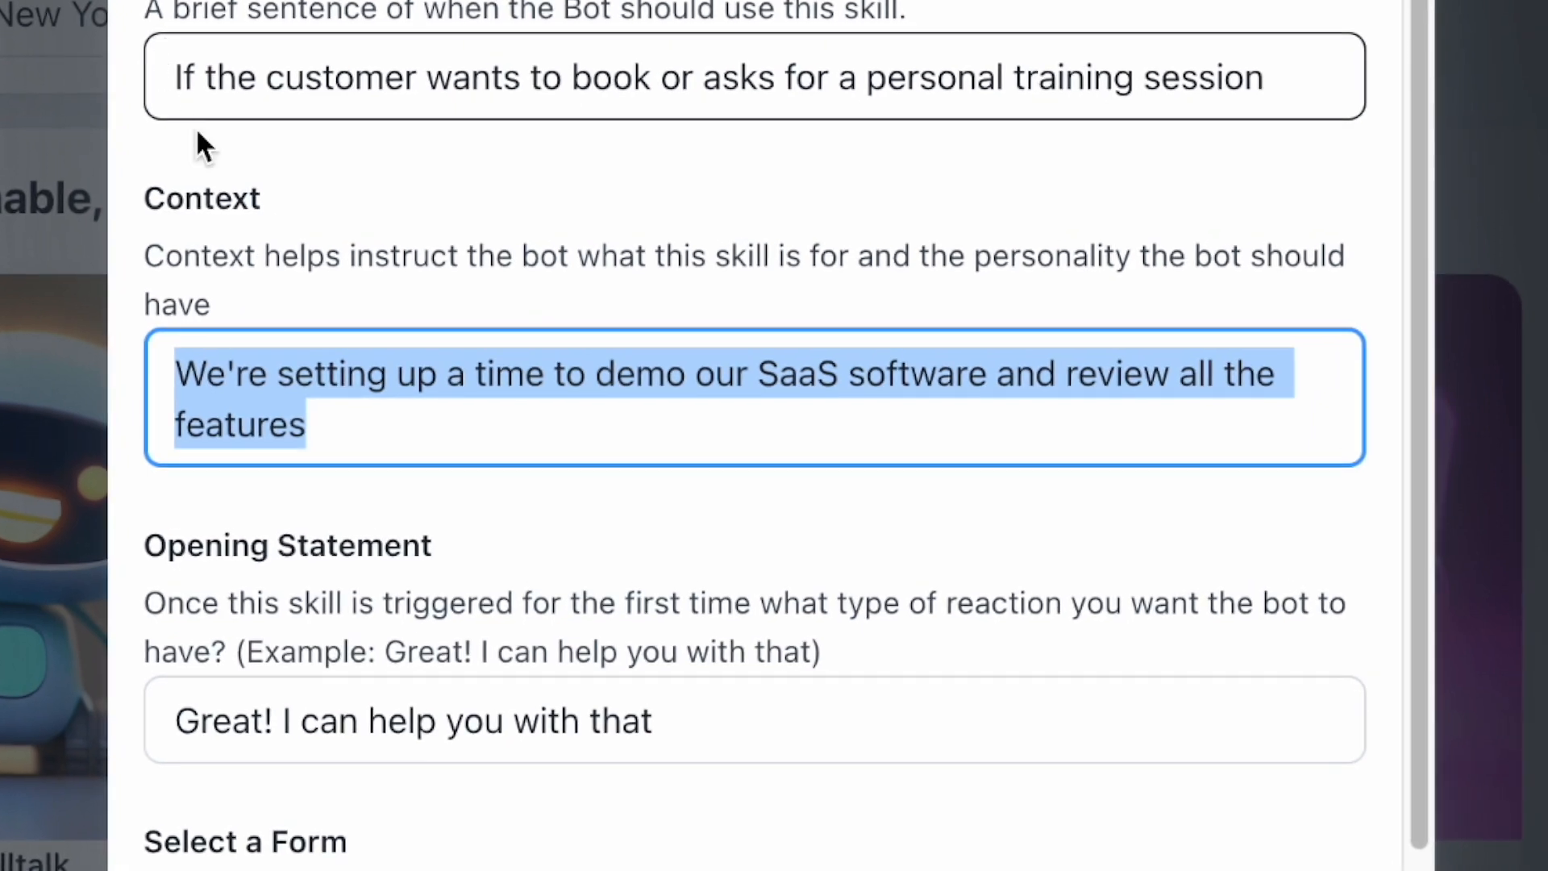
- Replace the context with 'We are asking the customer questions so a personal trainer can give them a call'
click(365, 421)
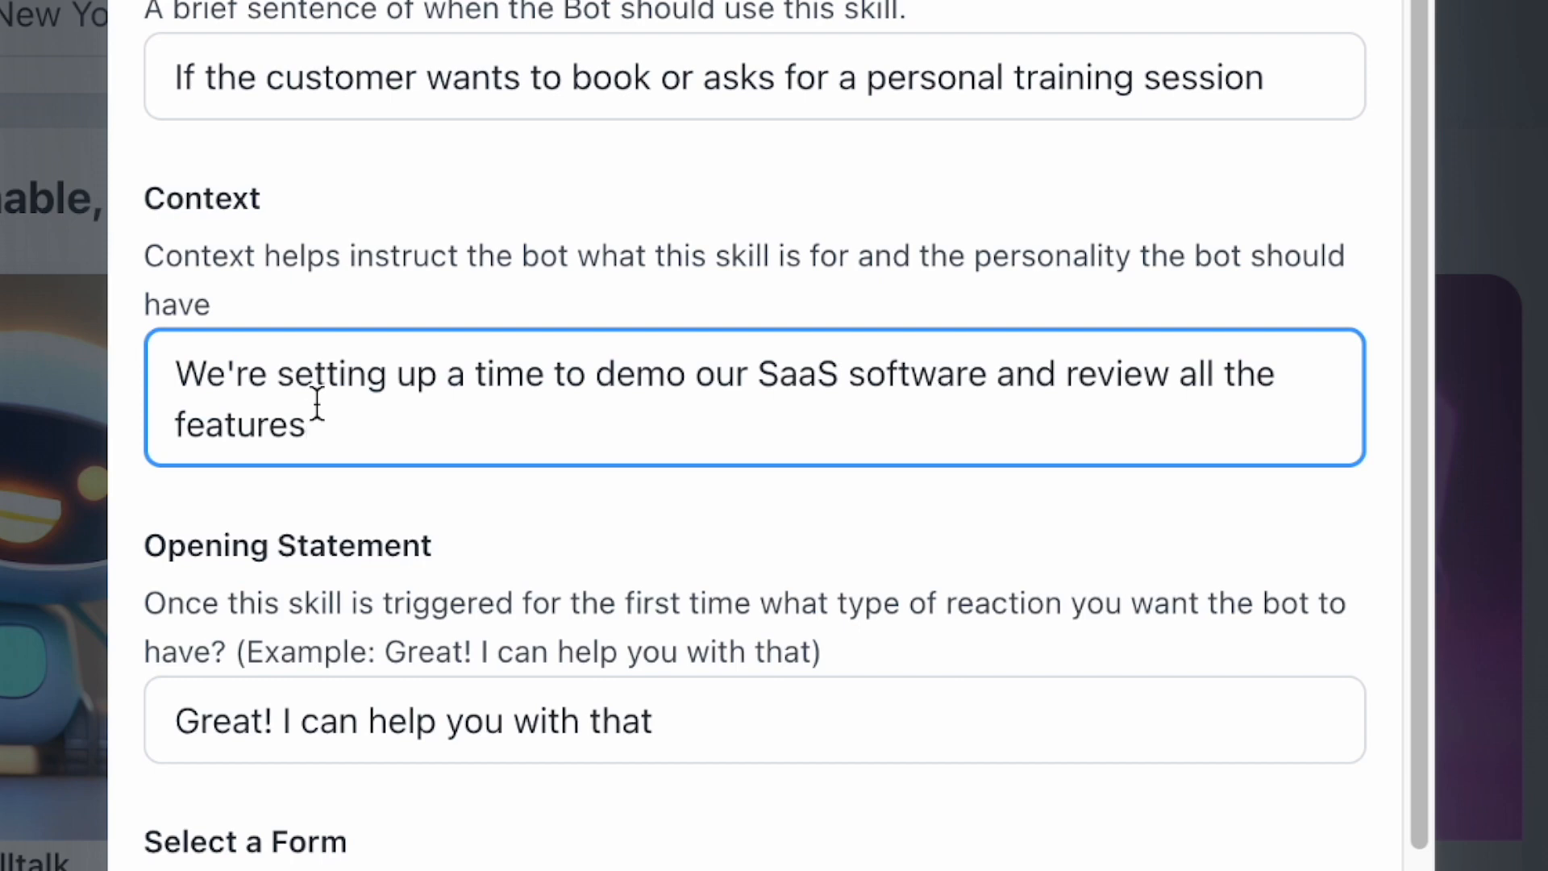
drag(408, 435, 162, 301)
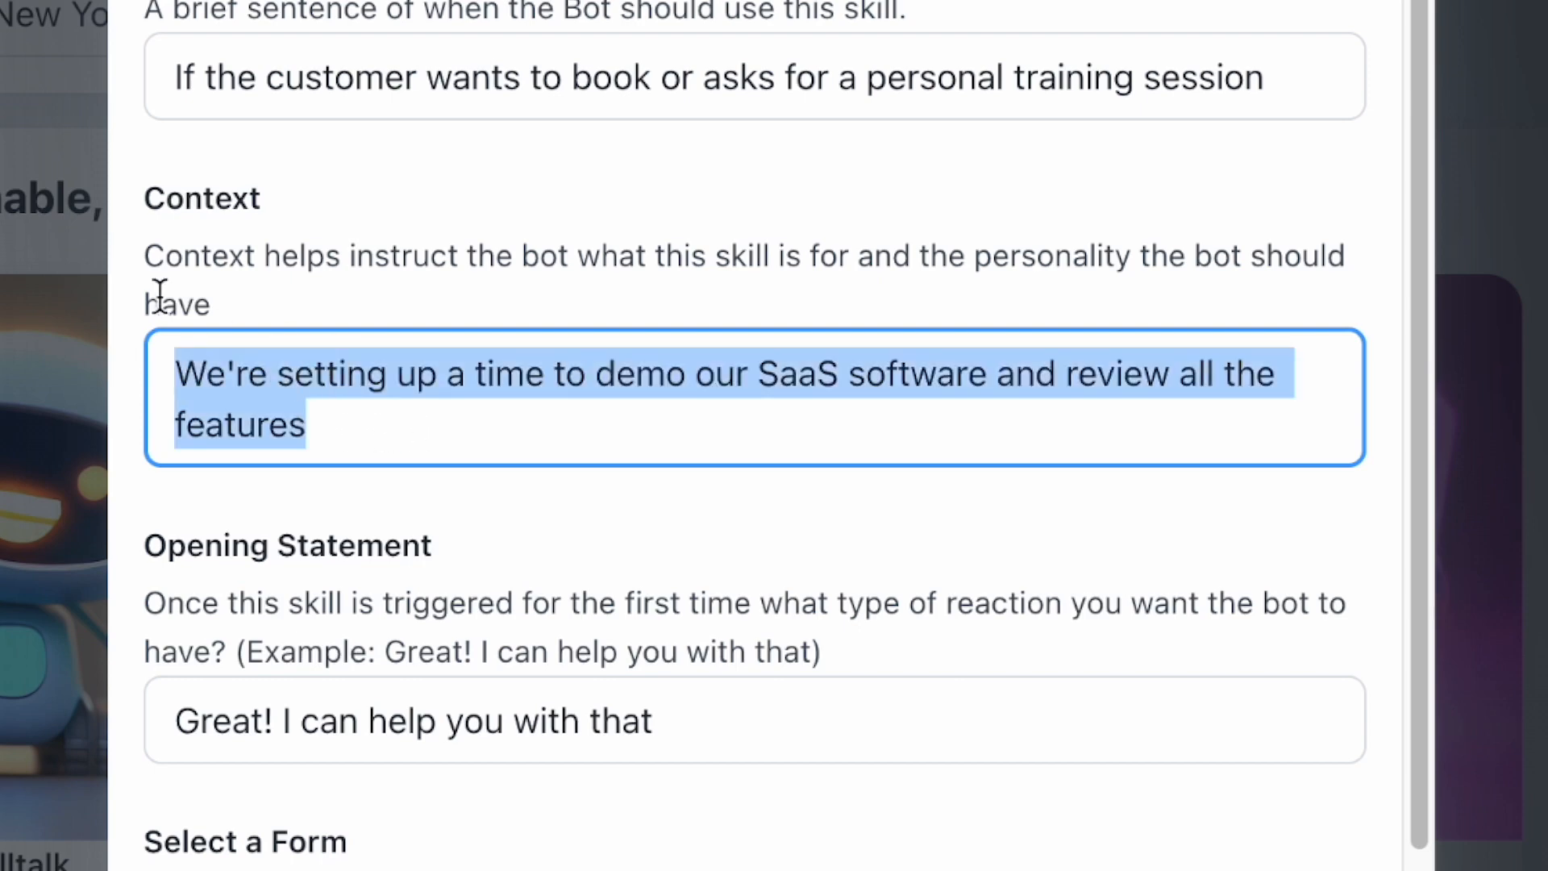
text(We are asking the)
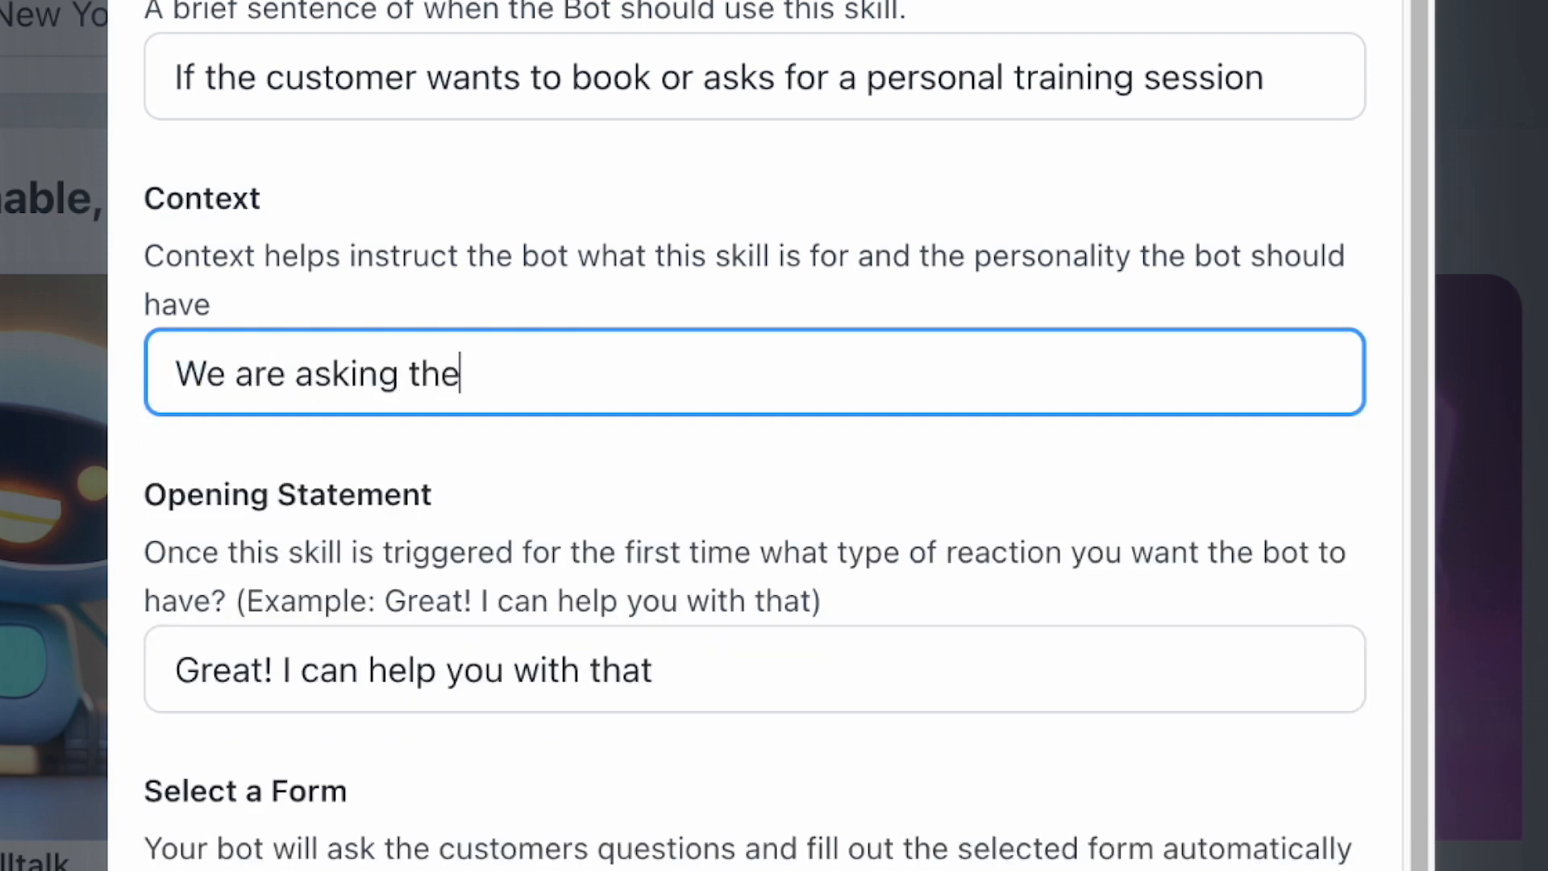
text( customer quest)
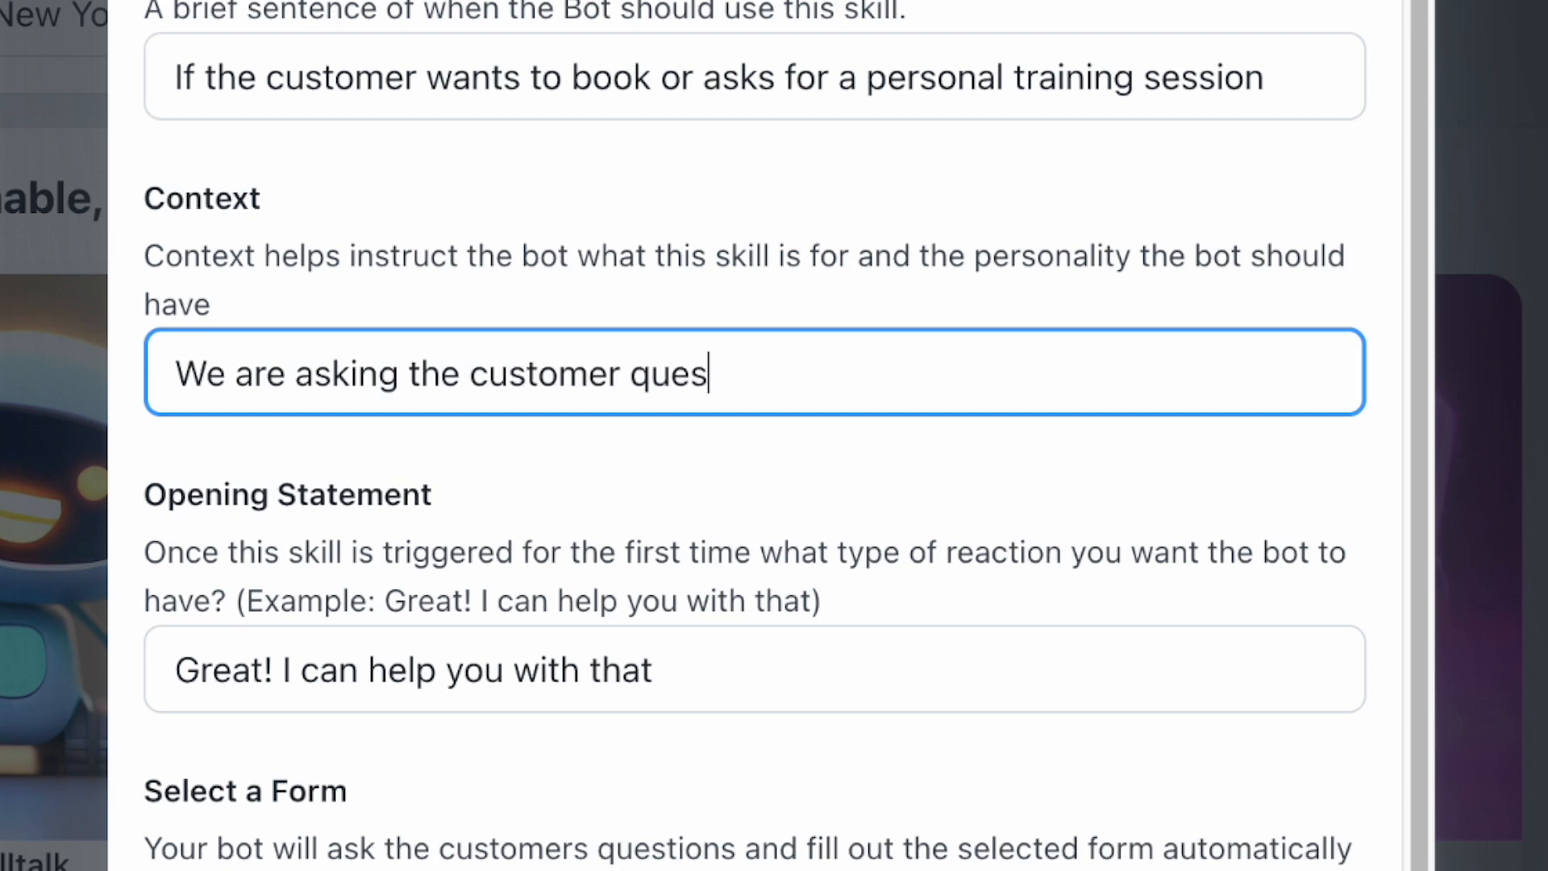
text(ions so a pers)
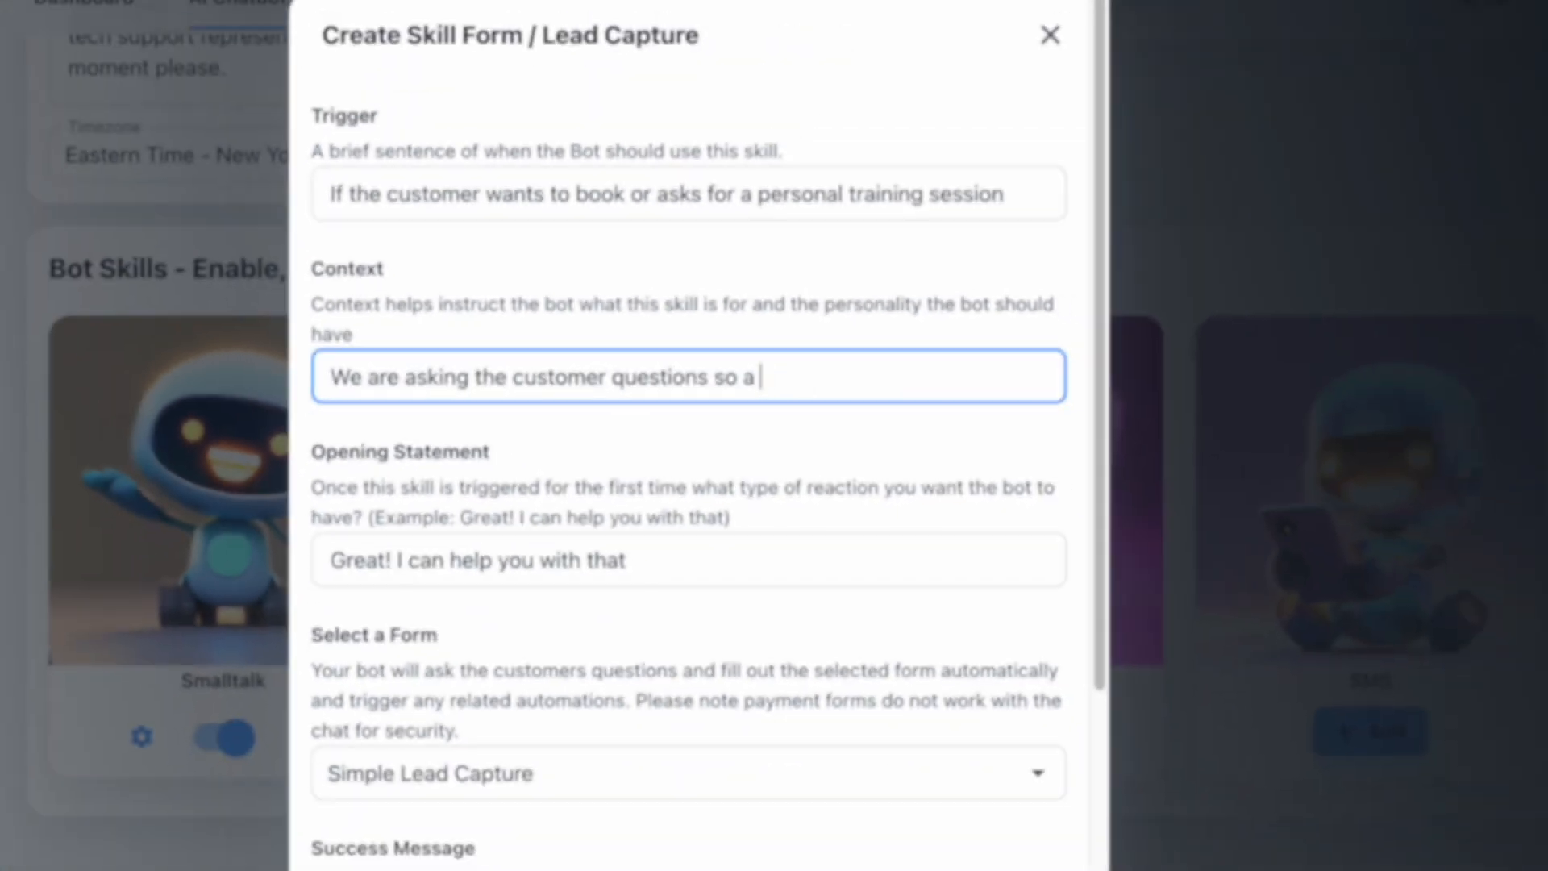
text(onba)
key(BackSpace)
key(BackSpace)
key(BackSpace)
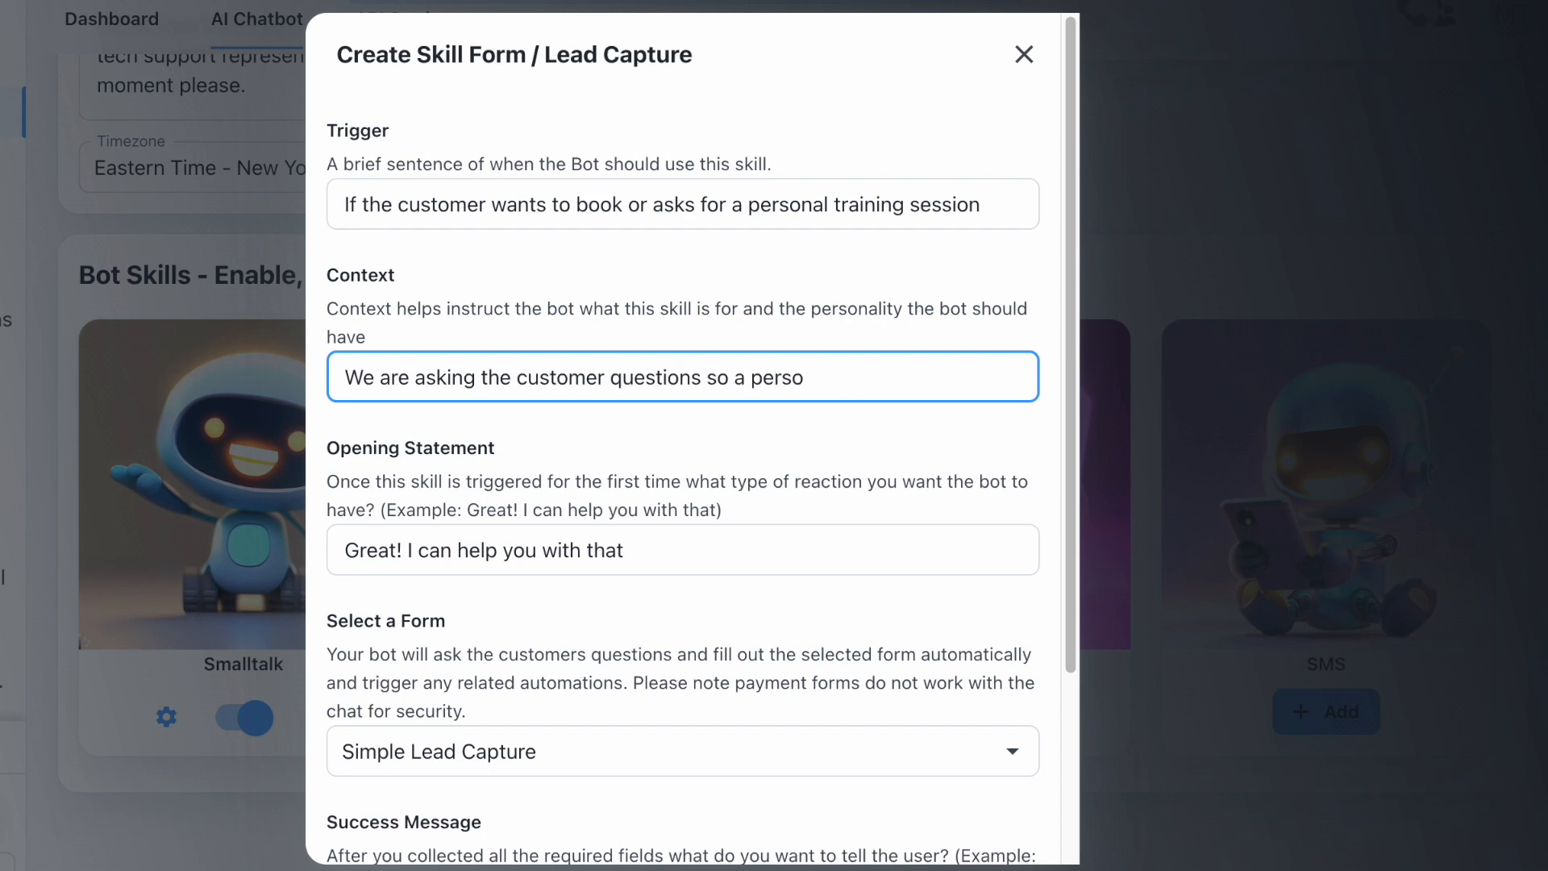
text(nal trainer can give th)
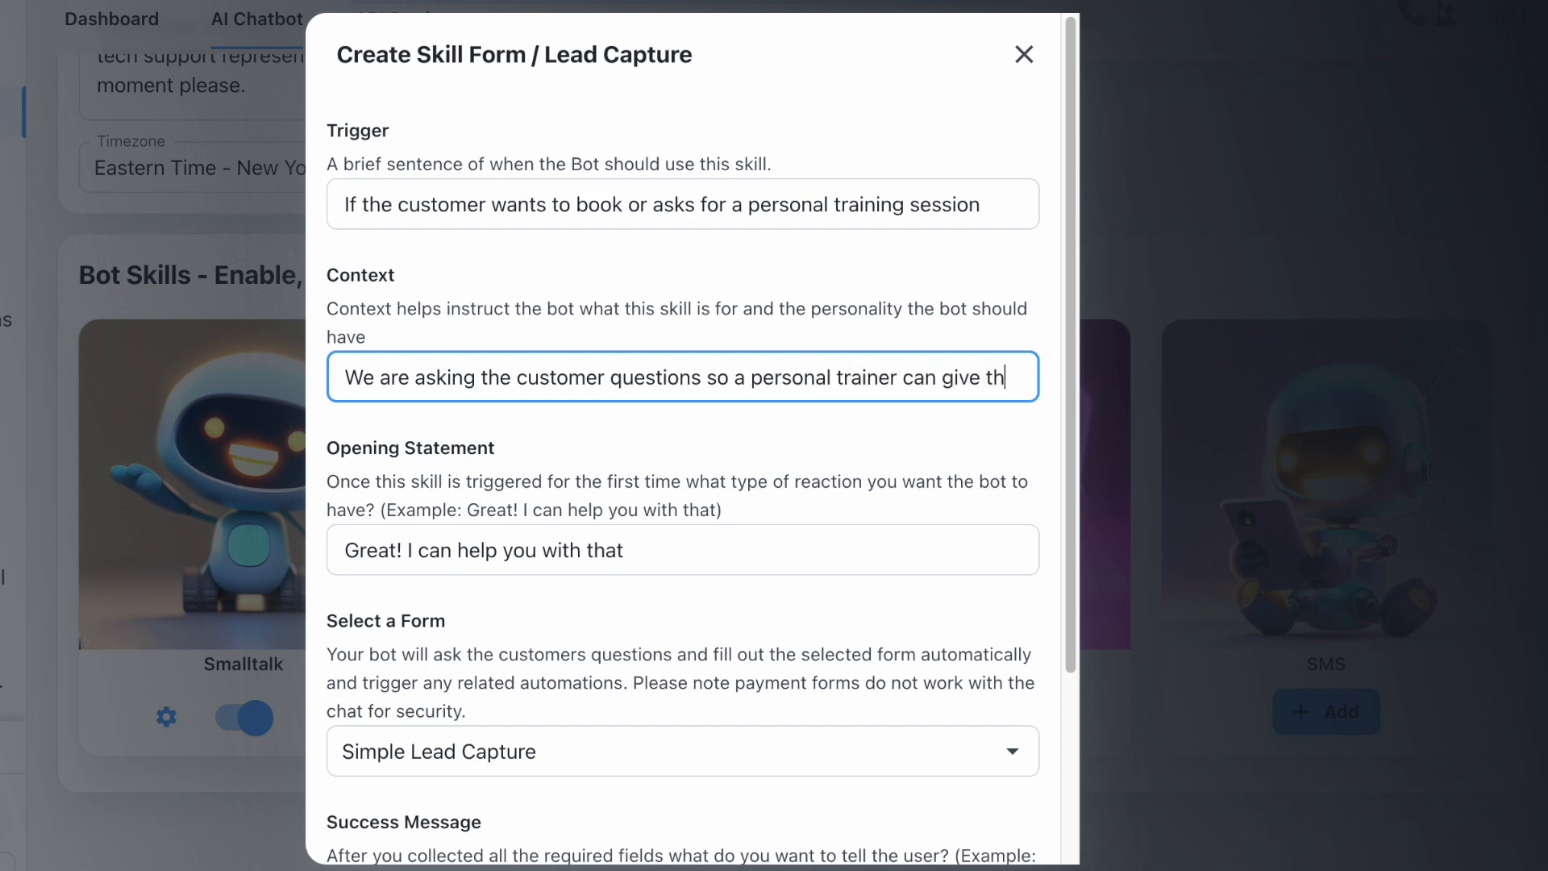
text(em a call)
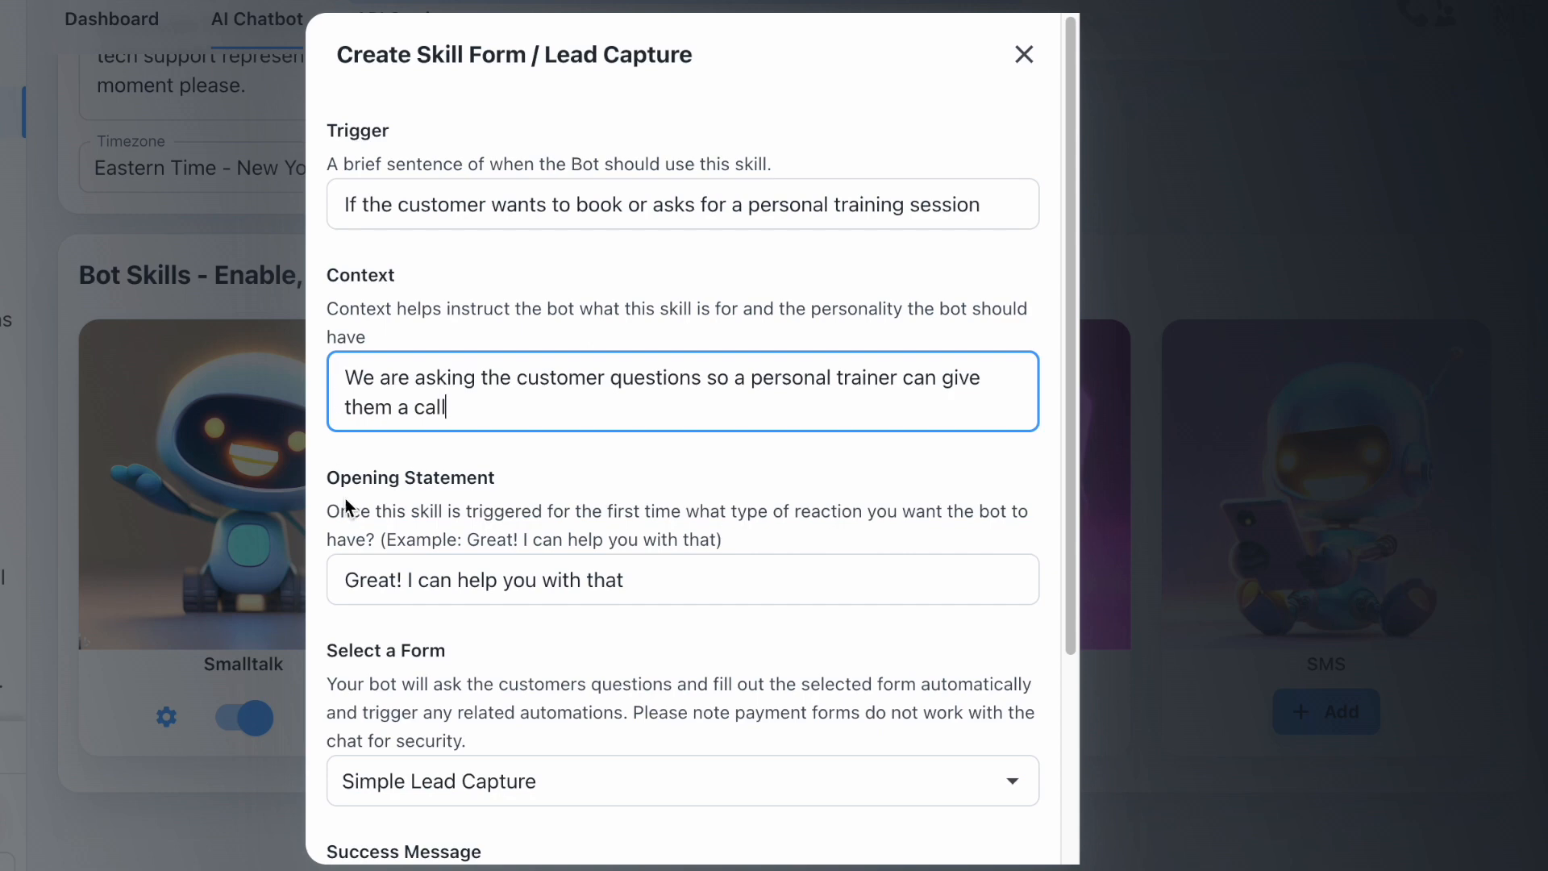
- Reword the opening statement after 'Great!' to say one of the best trainers will call about the programs
drag(675, 586, 273, 592)
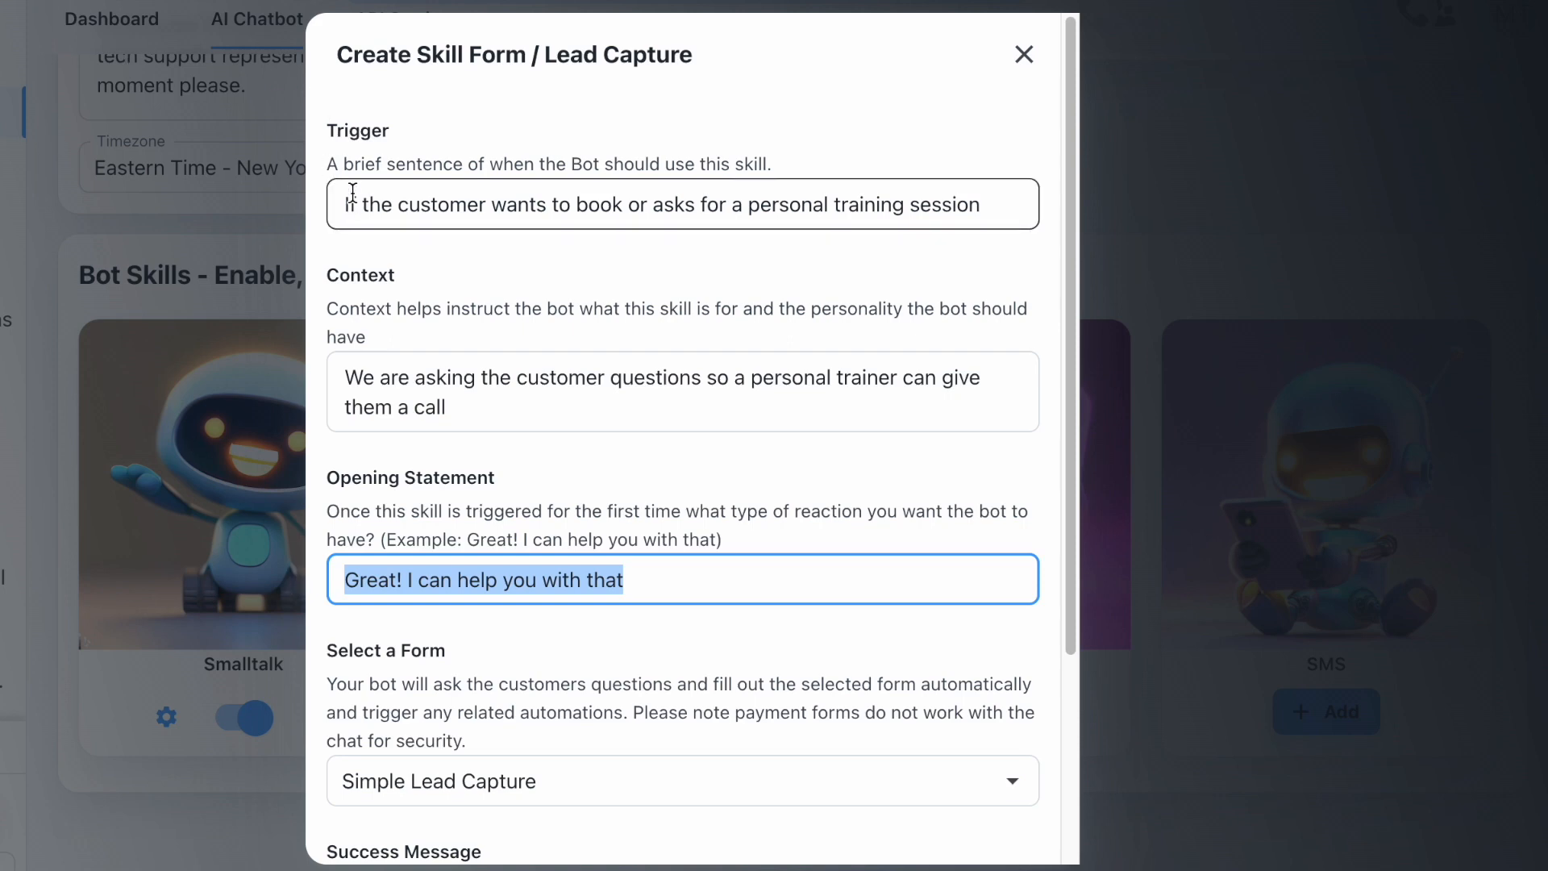
drag(352, 198, 1047, 208)
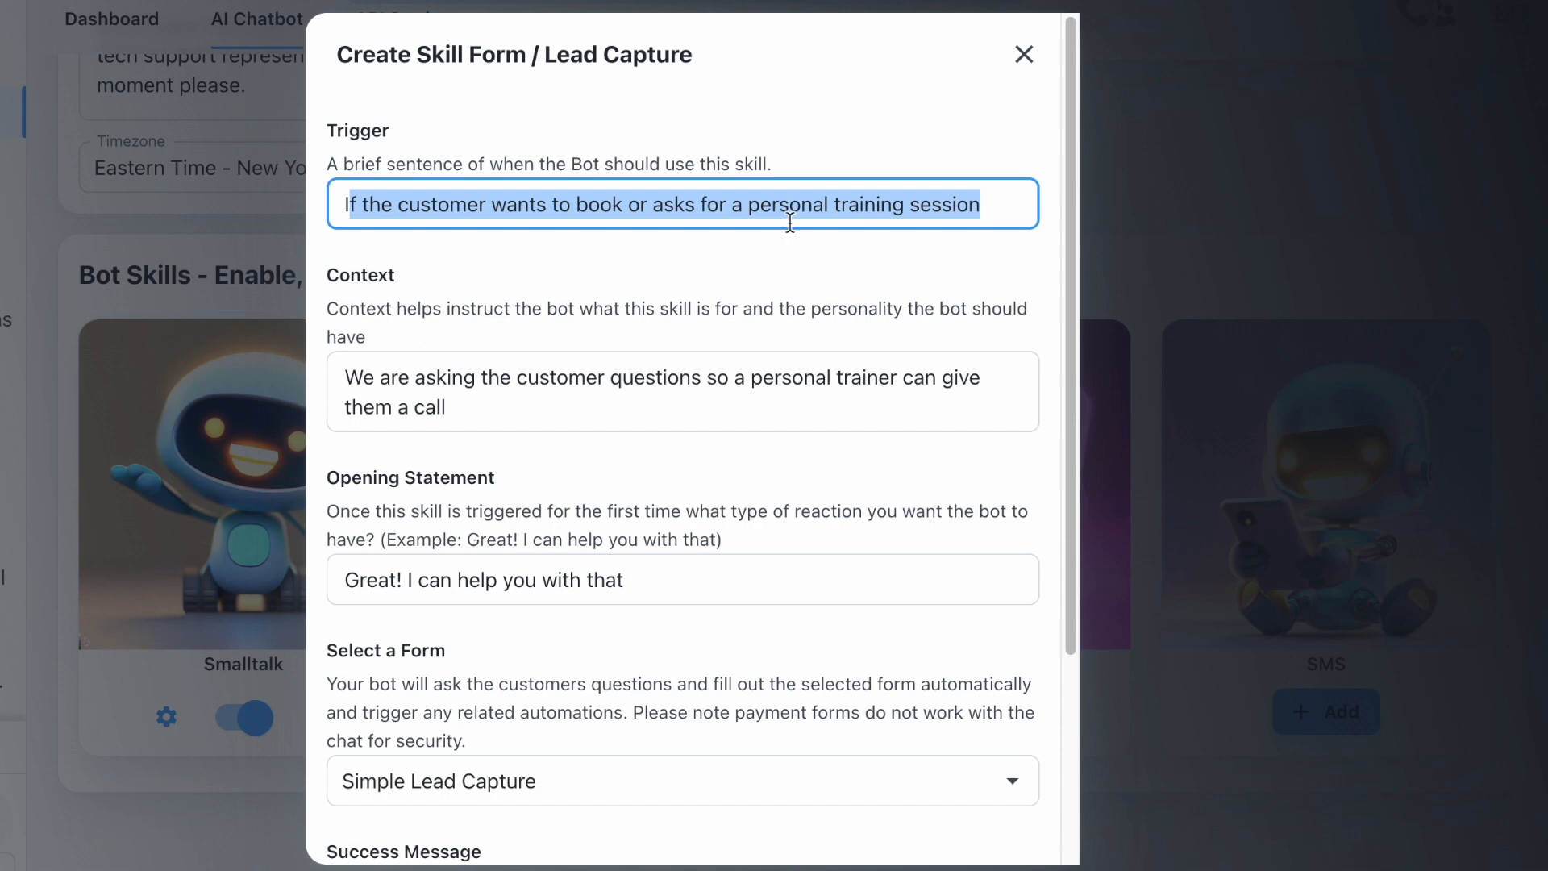
drag(651, 586, 409, 580)
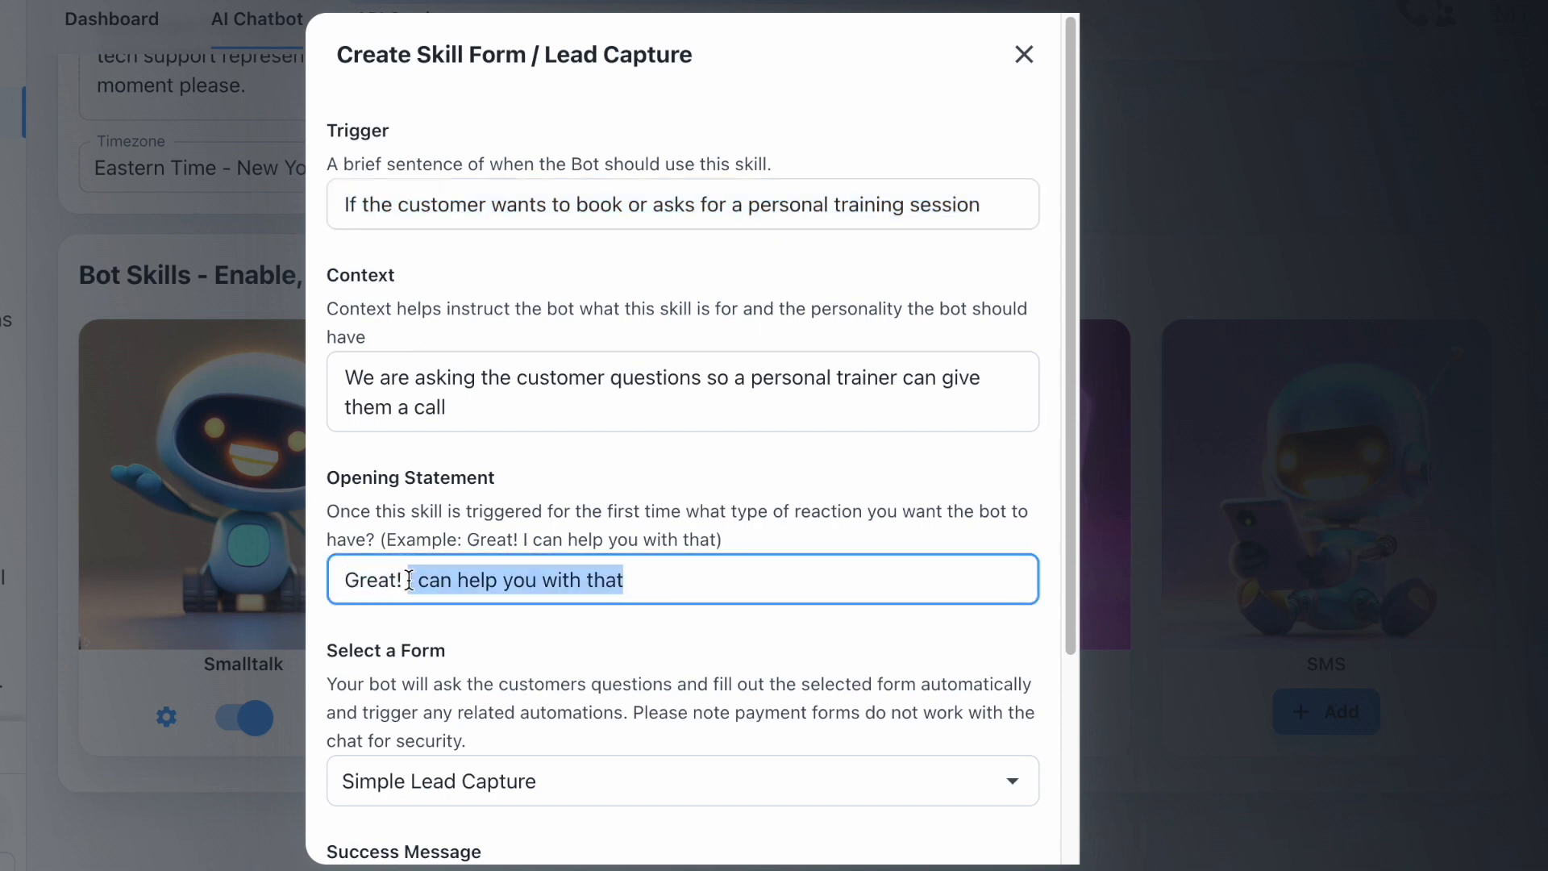
text(I am going t)
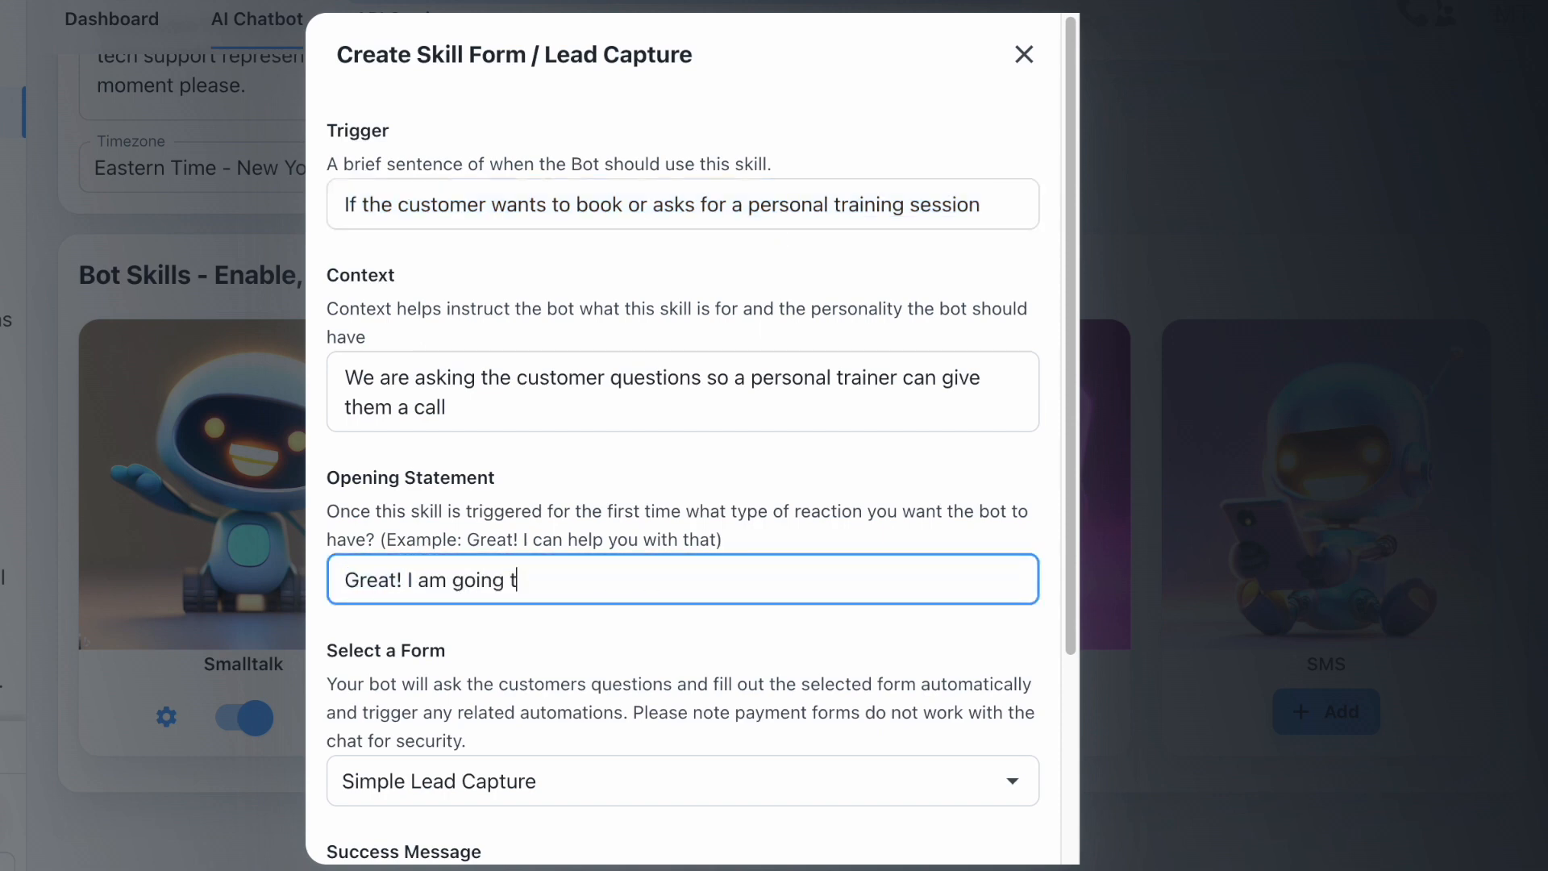
text(o have onr )
text( of our best)
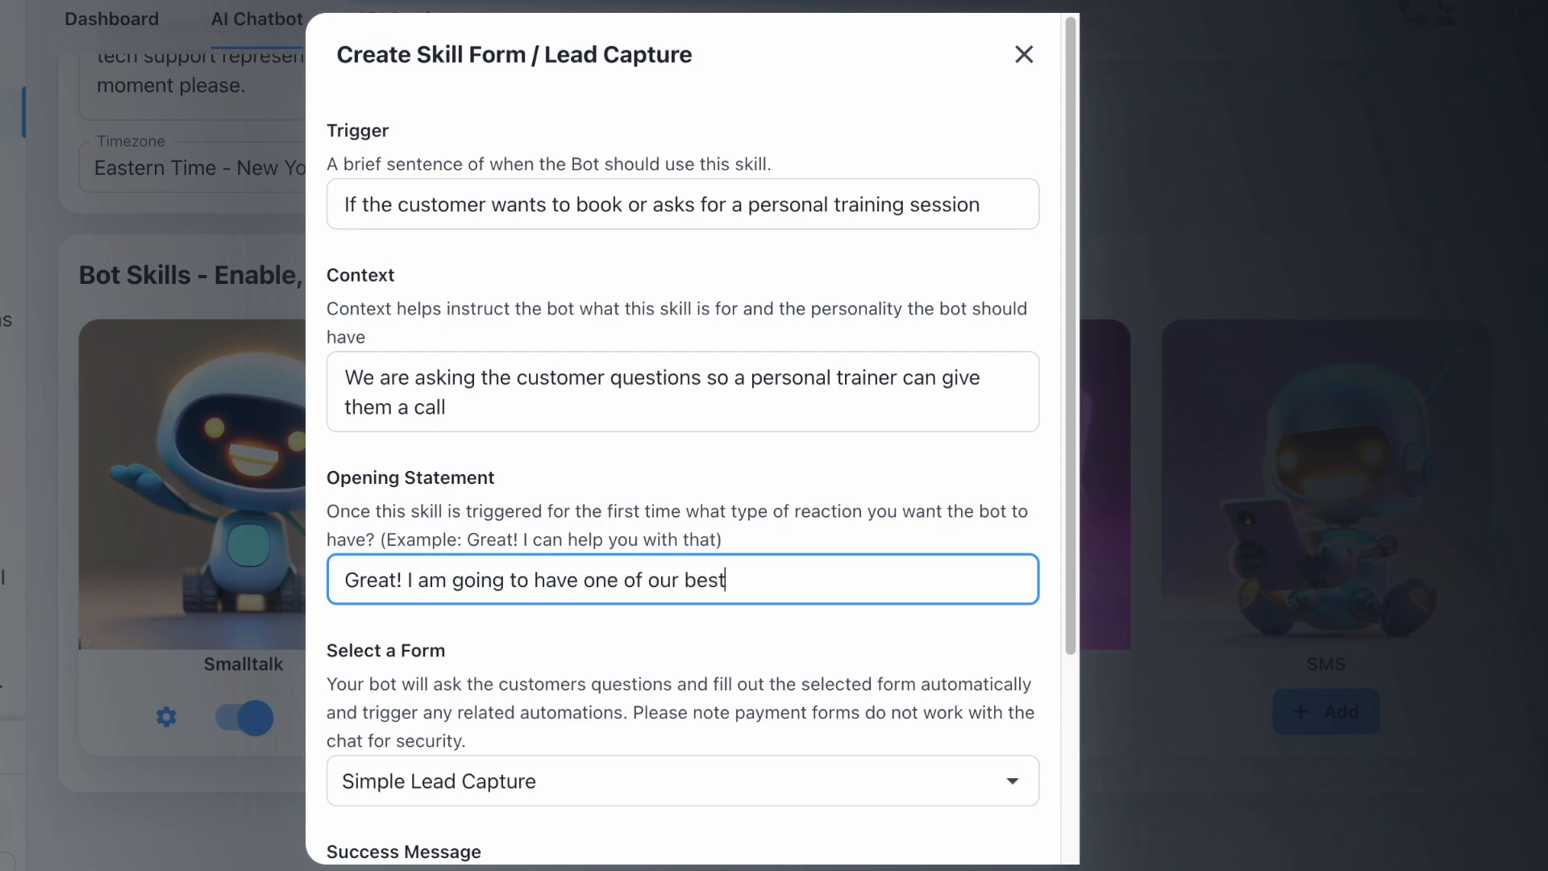
text( trainers give you a cal)
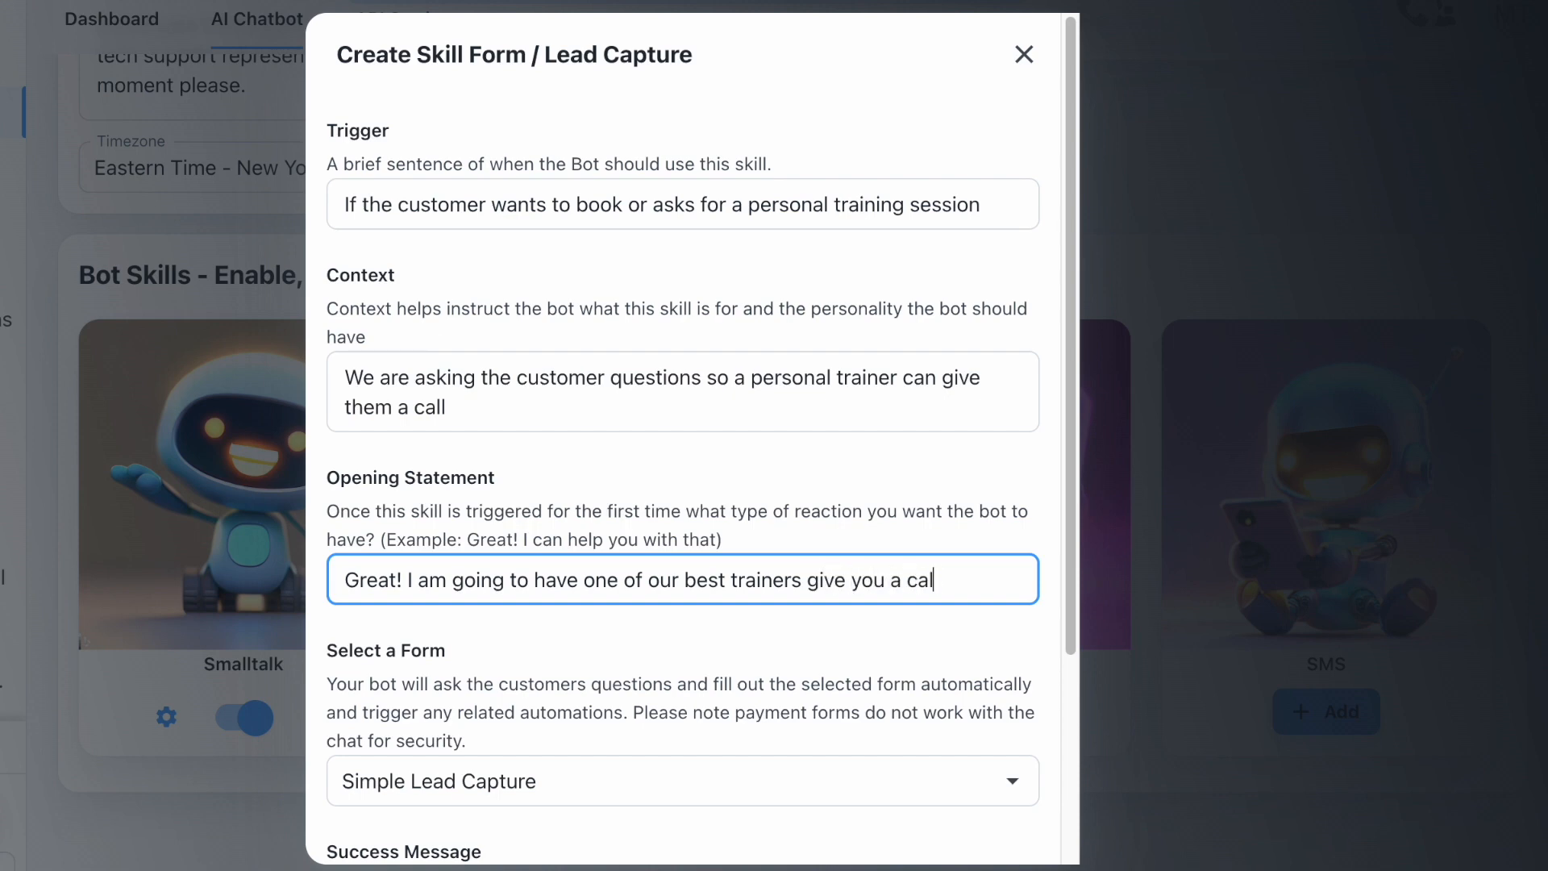
text(l really quc)
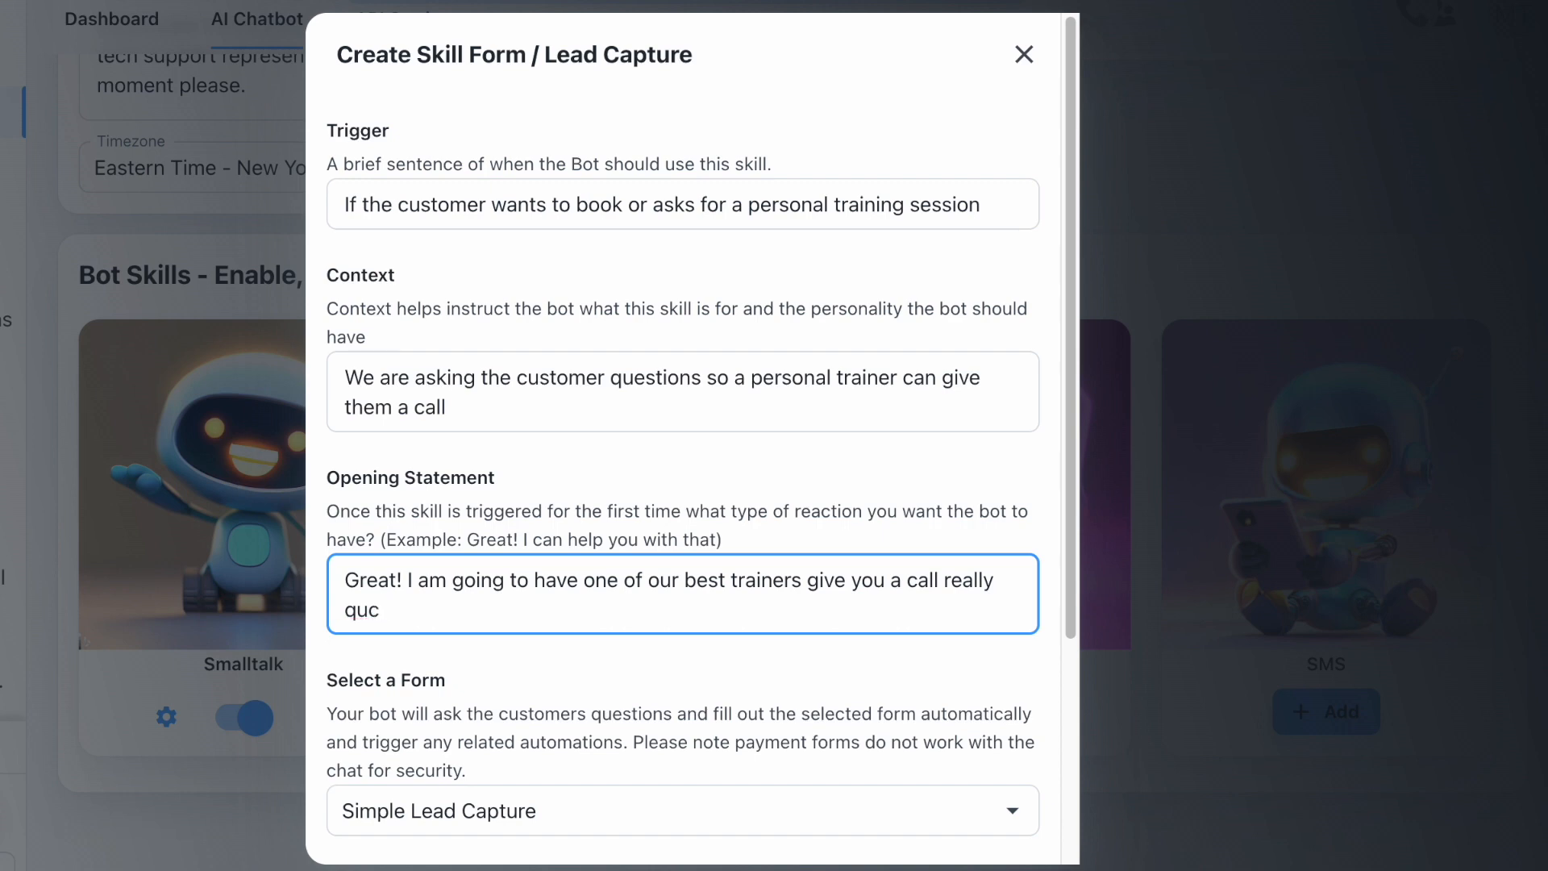
text(k ck to talk about the )
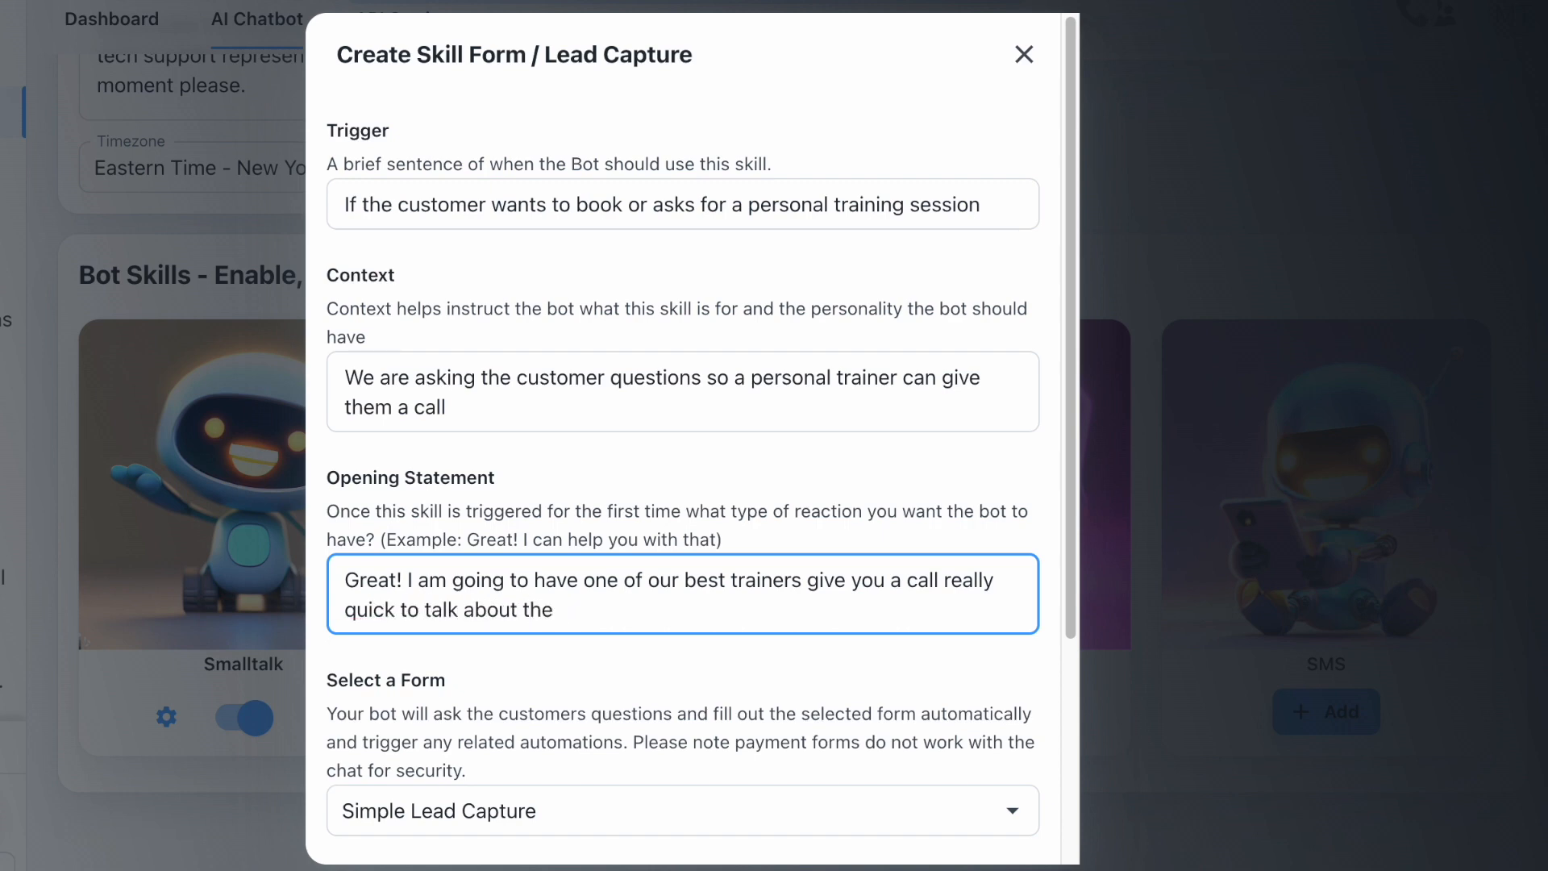
text(different progr)
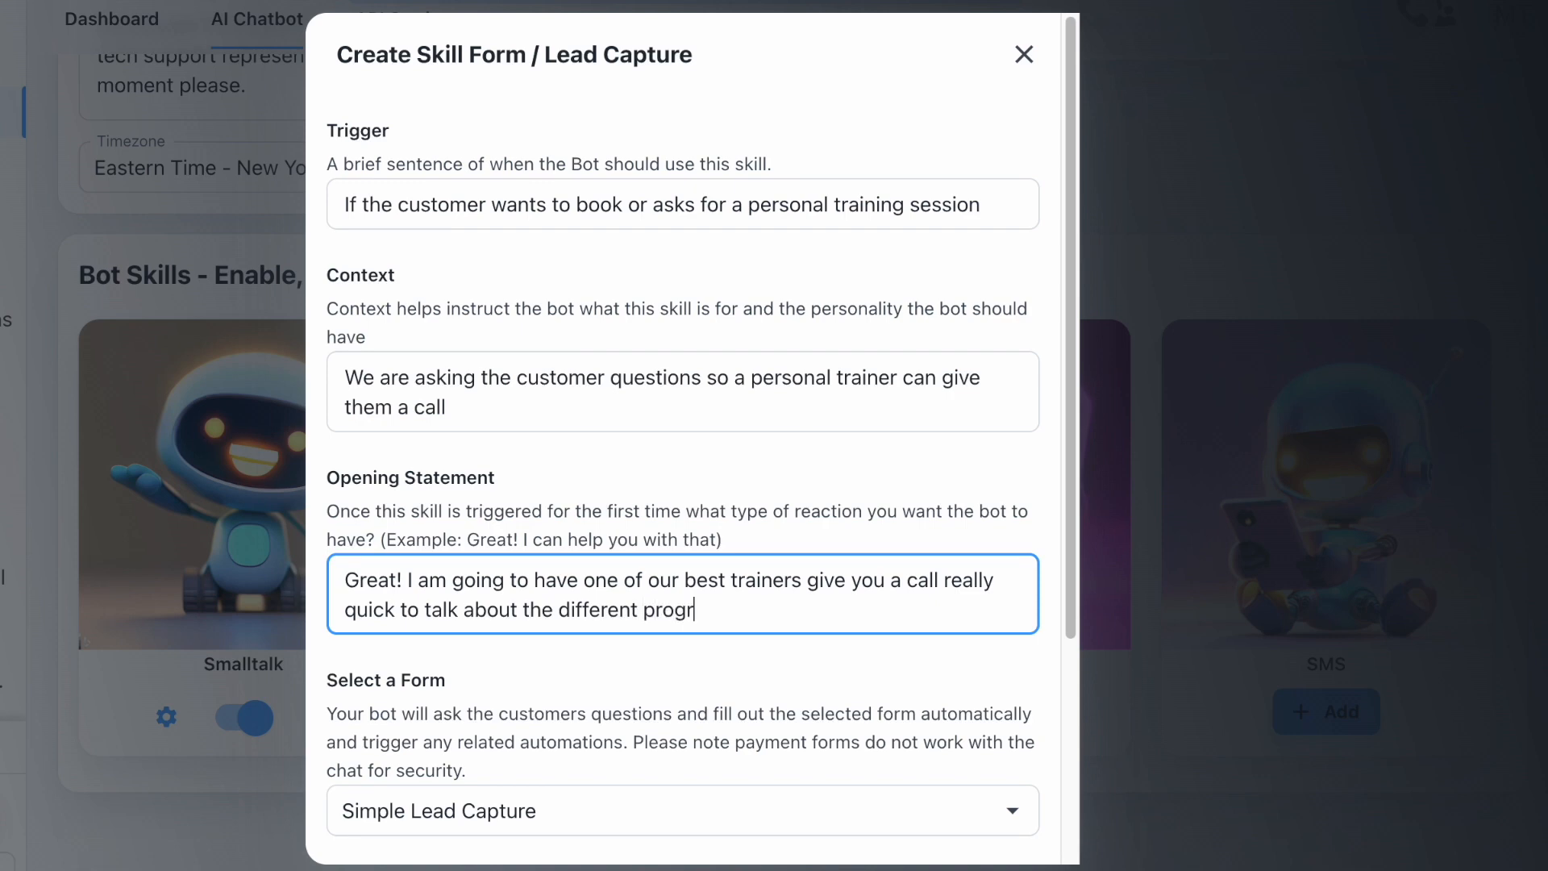
text(ams)
scroll(553, 804, down, 4)
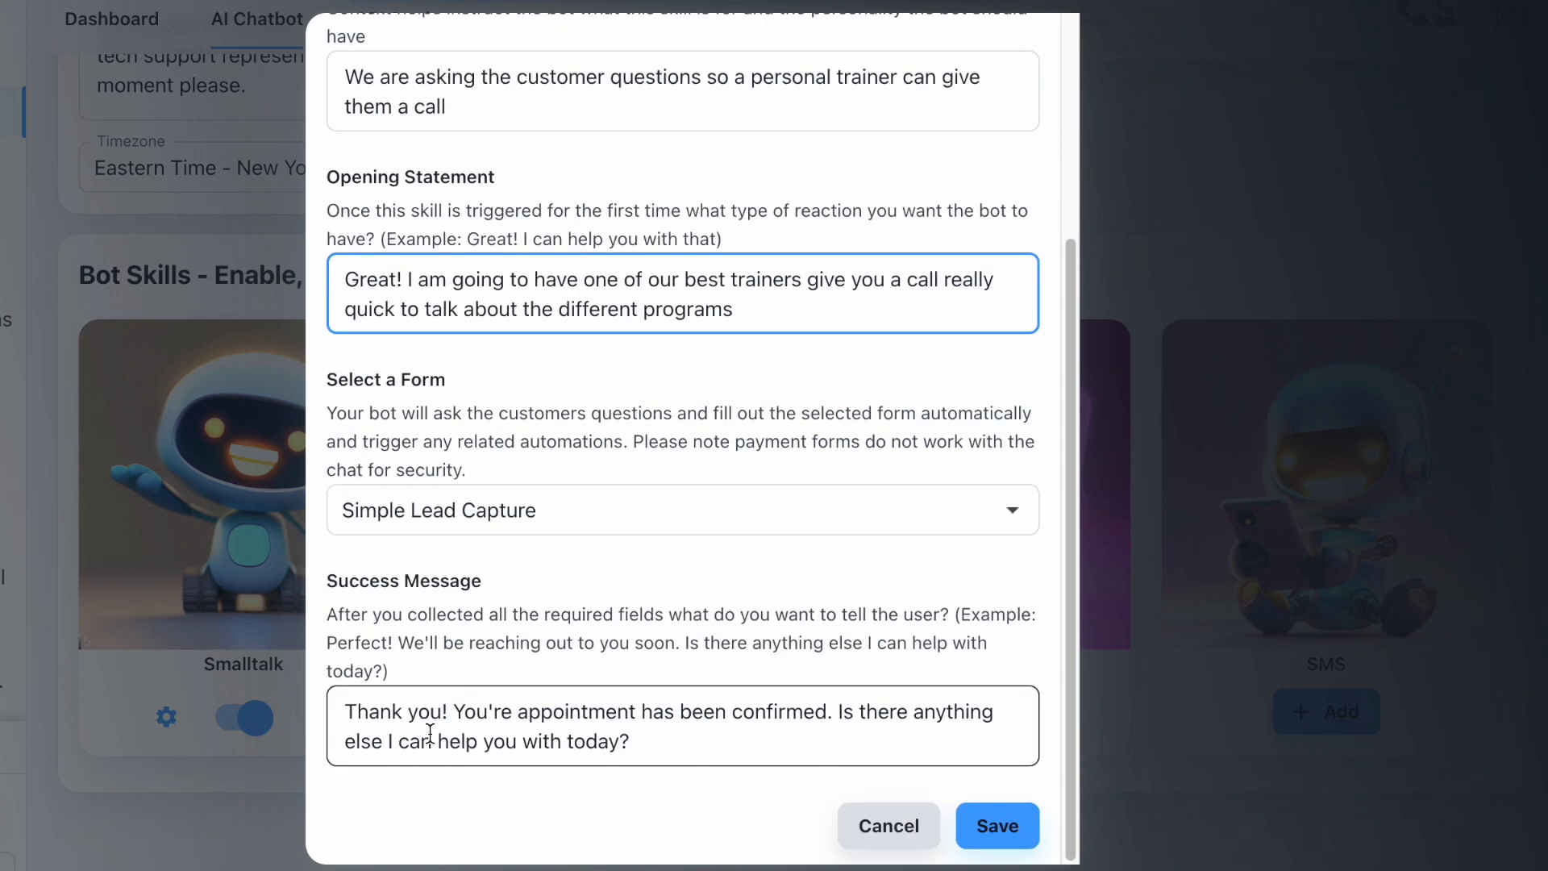
- Set the success message to 'We are going to call you within the hour. Look forward to talking' and save the skill
click(360, 716)
triple_click(359, 716)
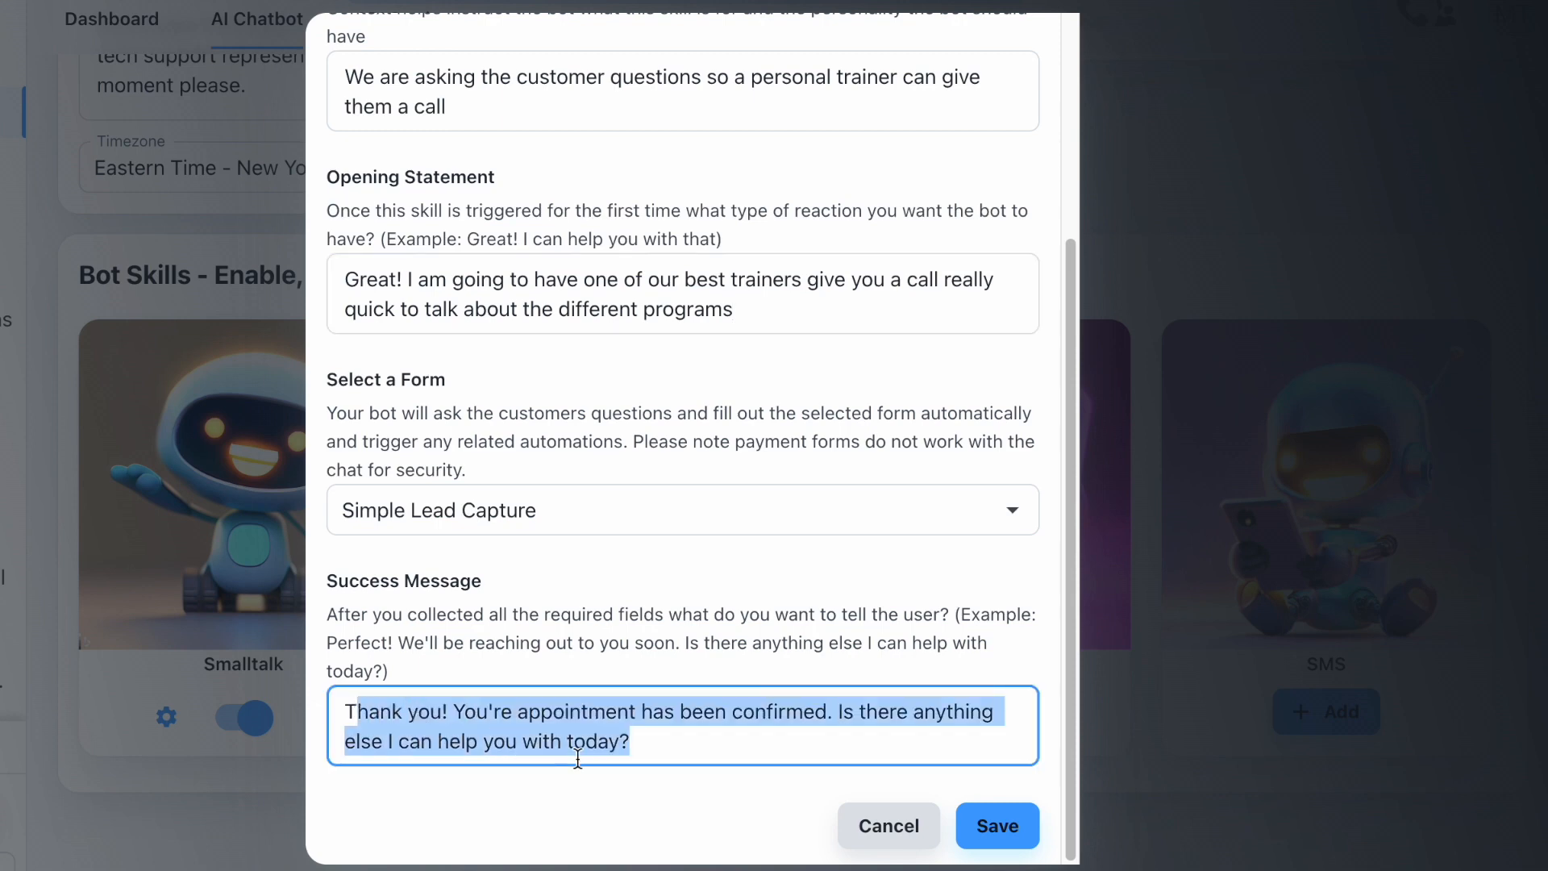
click(538, 736)
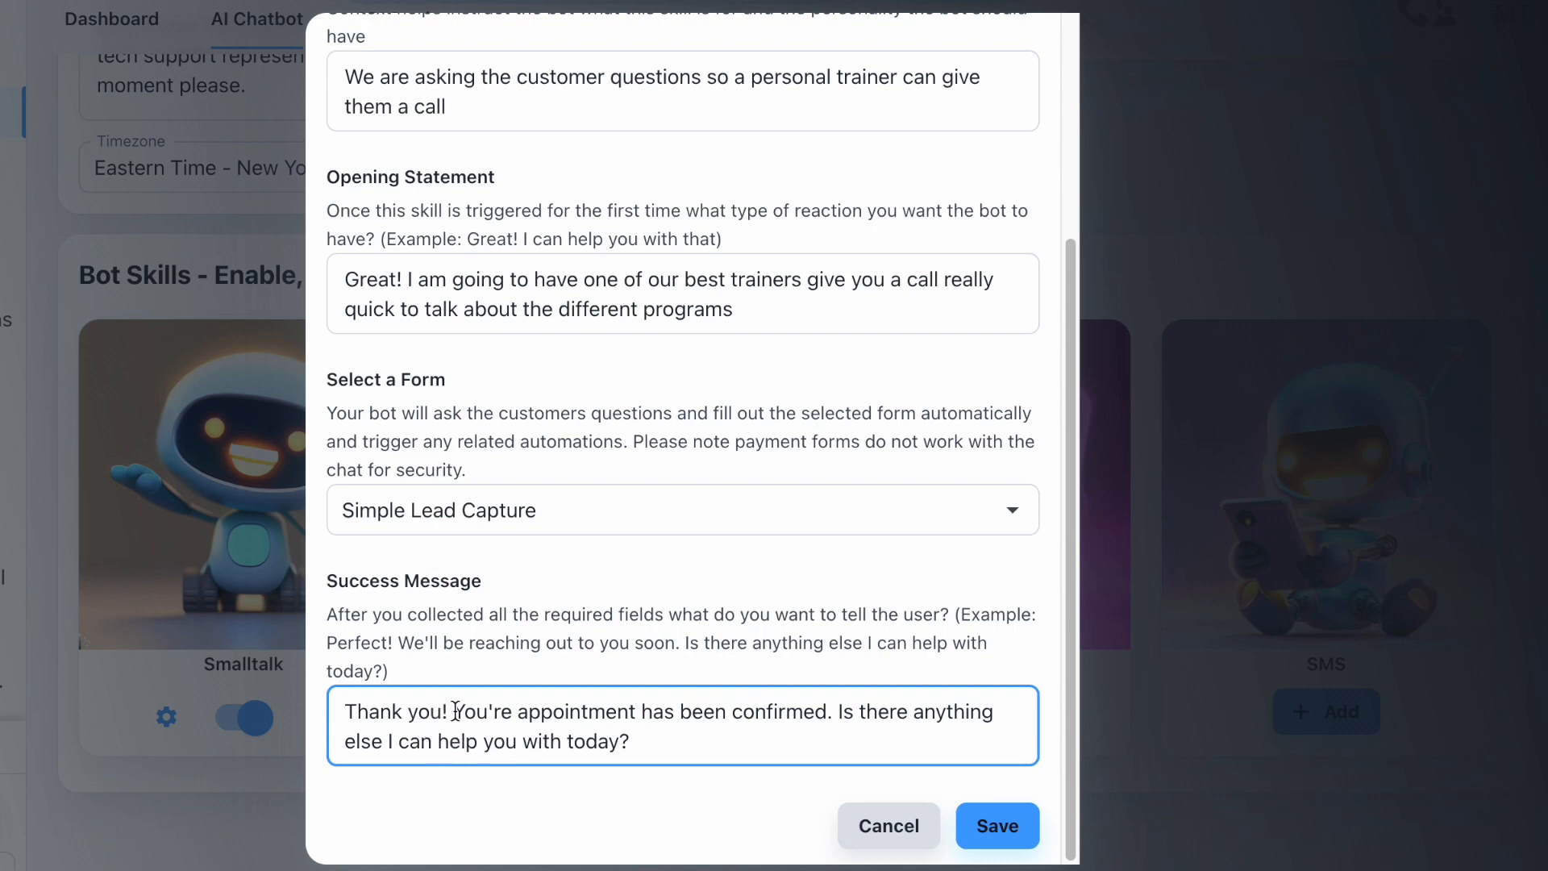
drag(456, 711, 795, 750)
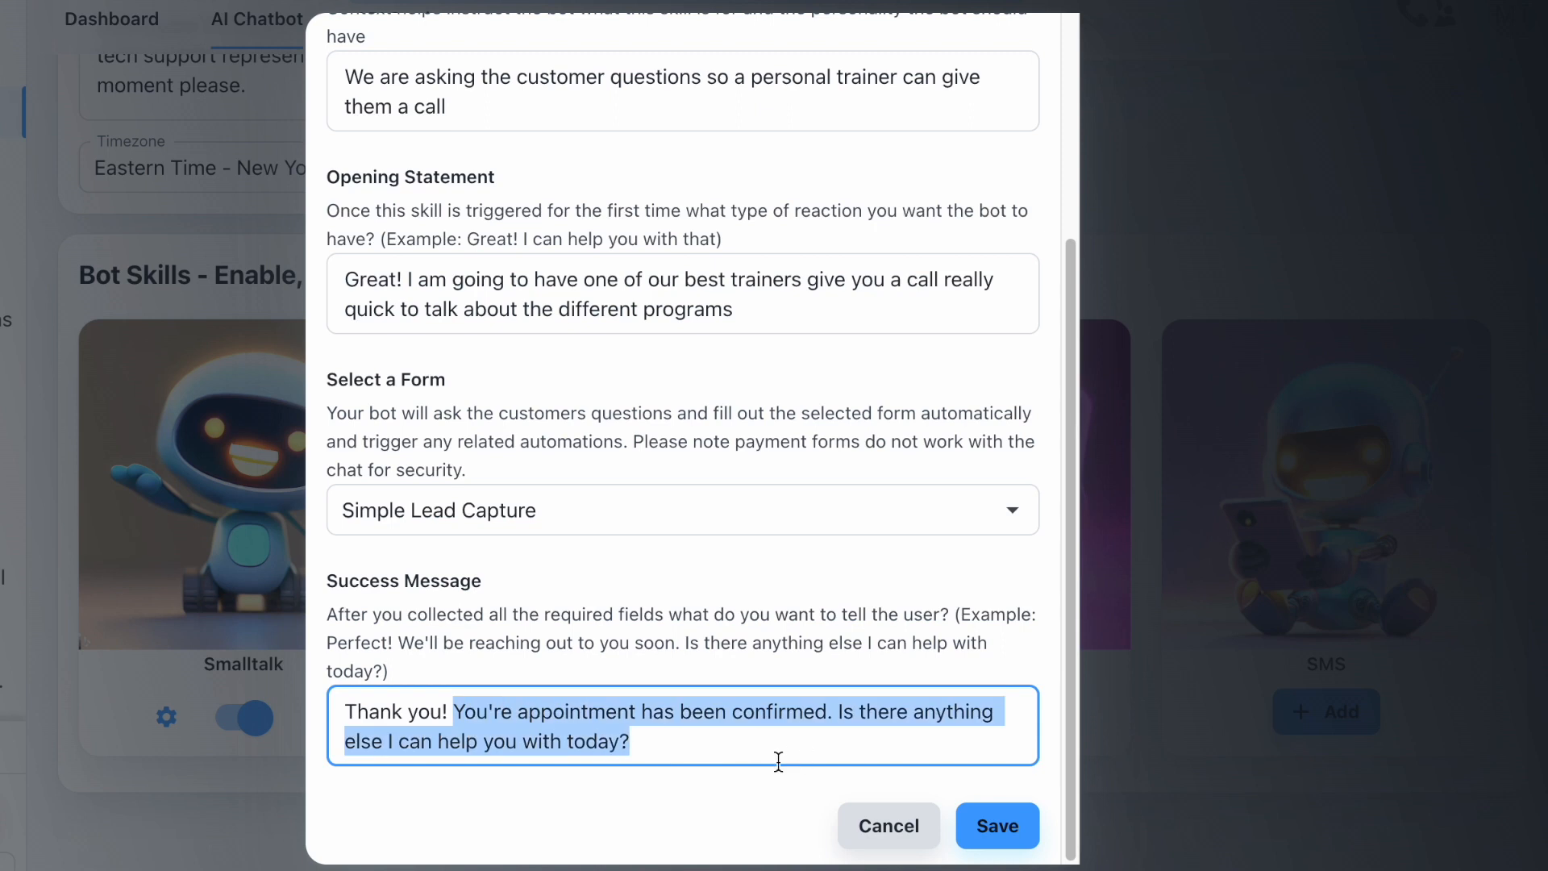
text(We are going)
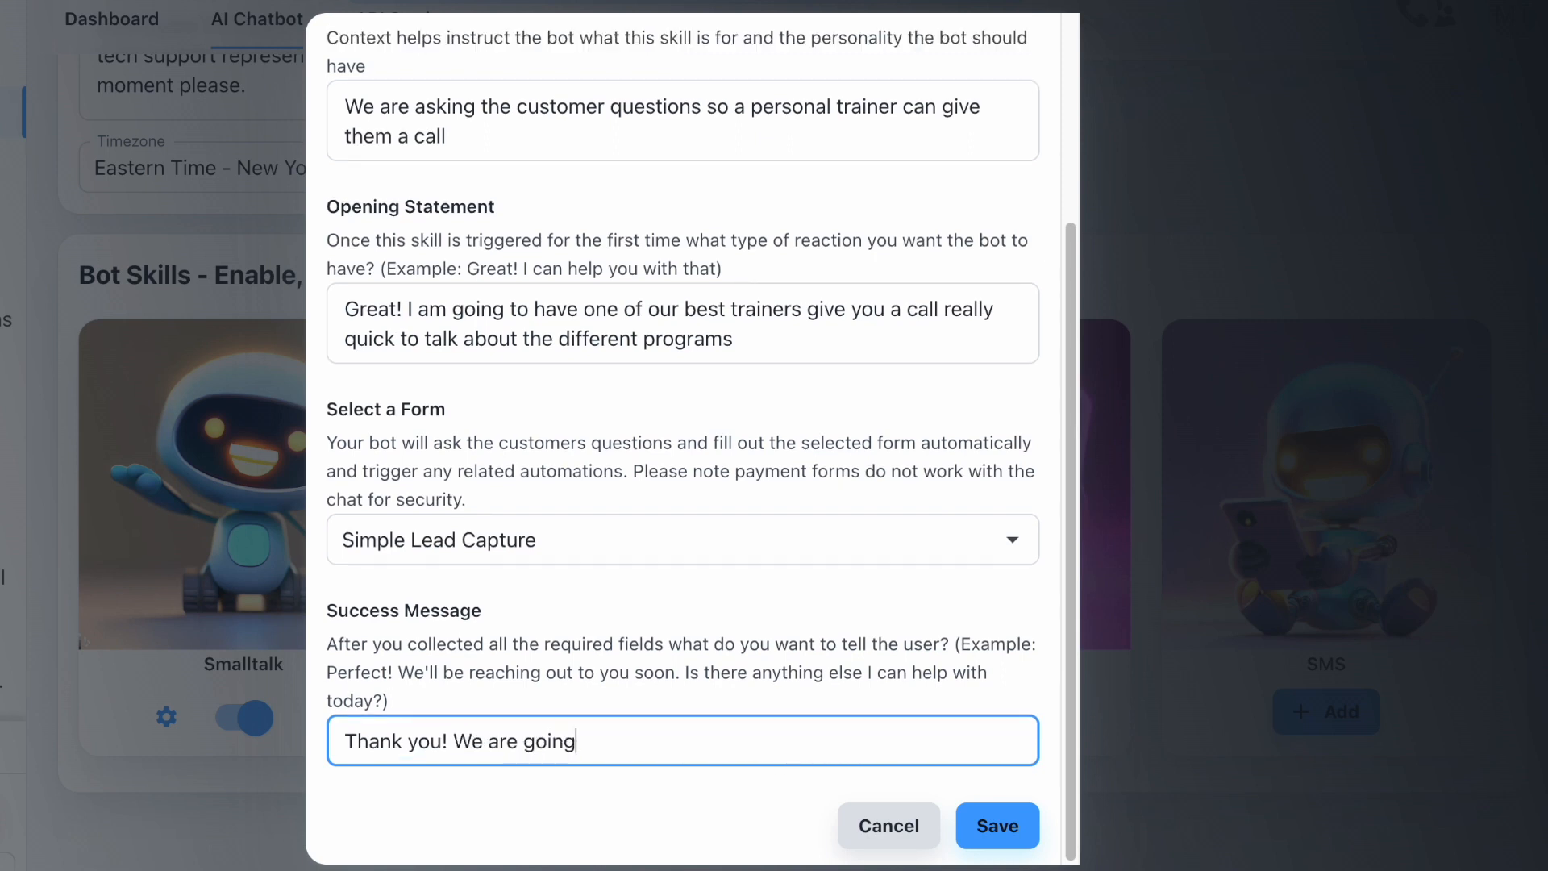
text( to call you with)
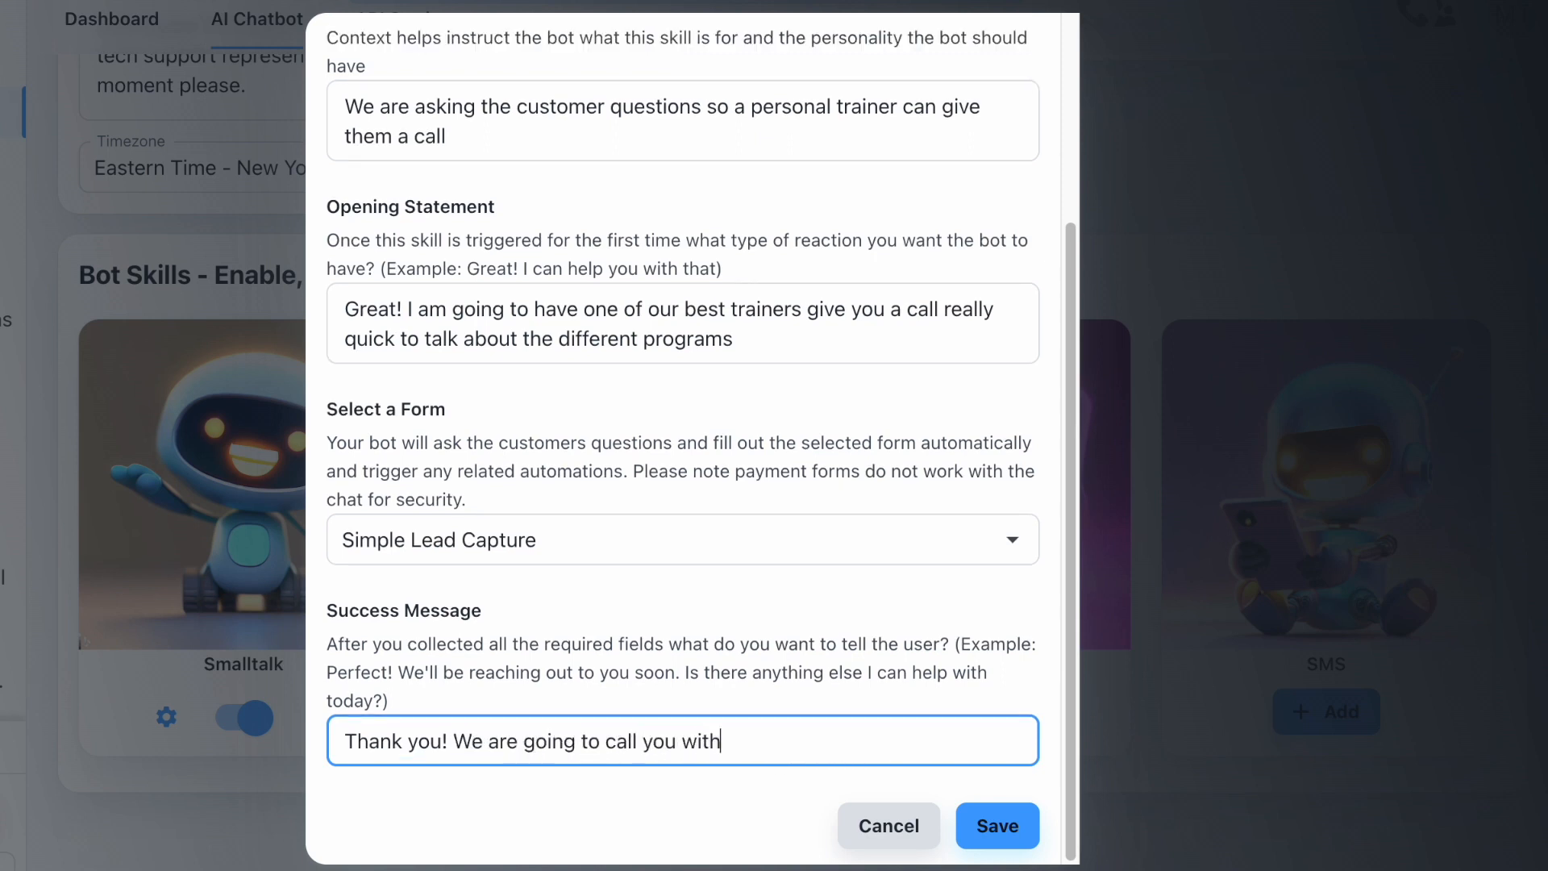
text(in the hour. Look for)
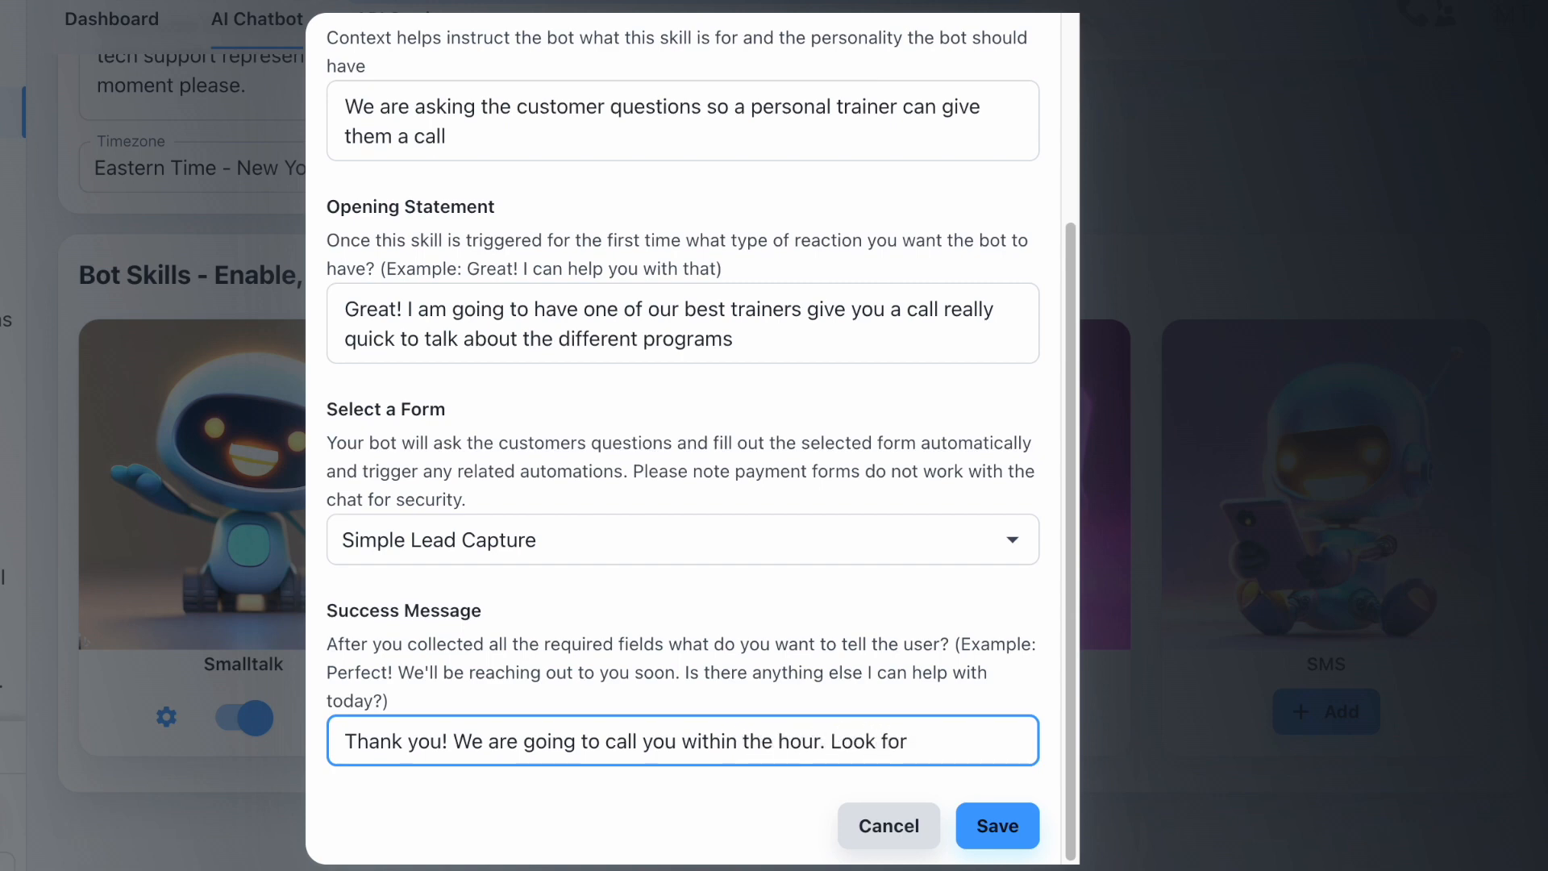
text(ward to talking)
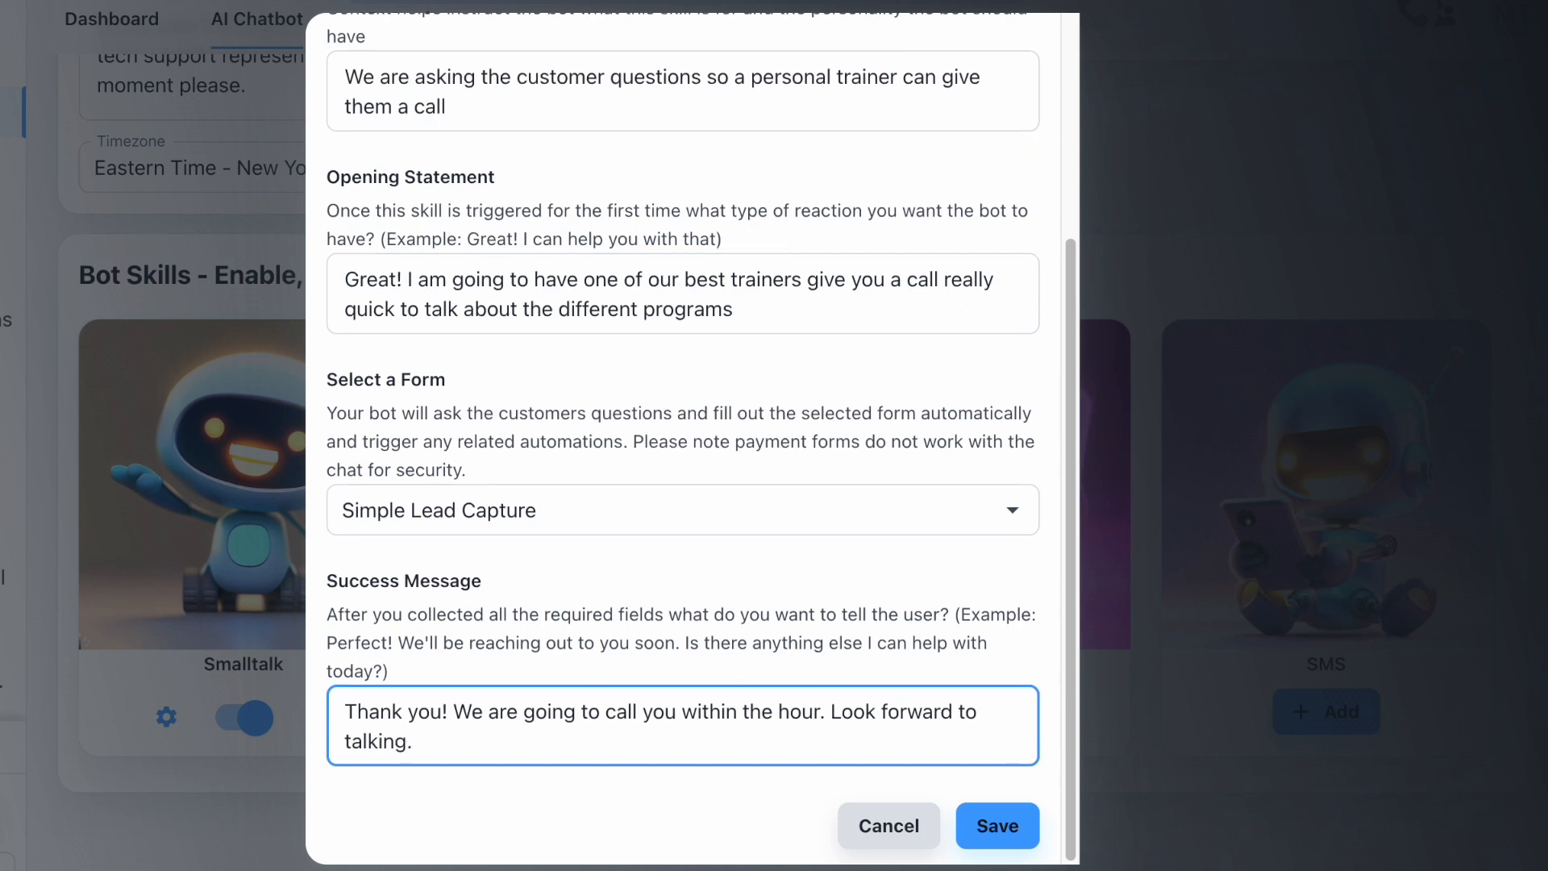
click(978, 827)
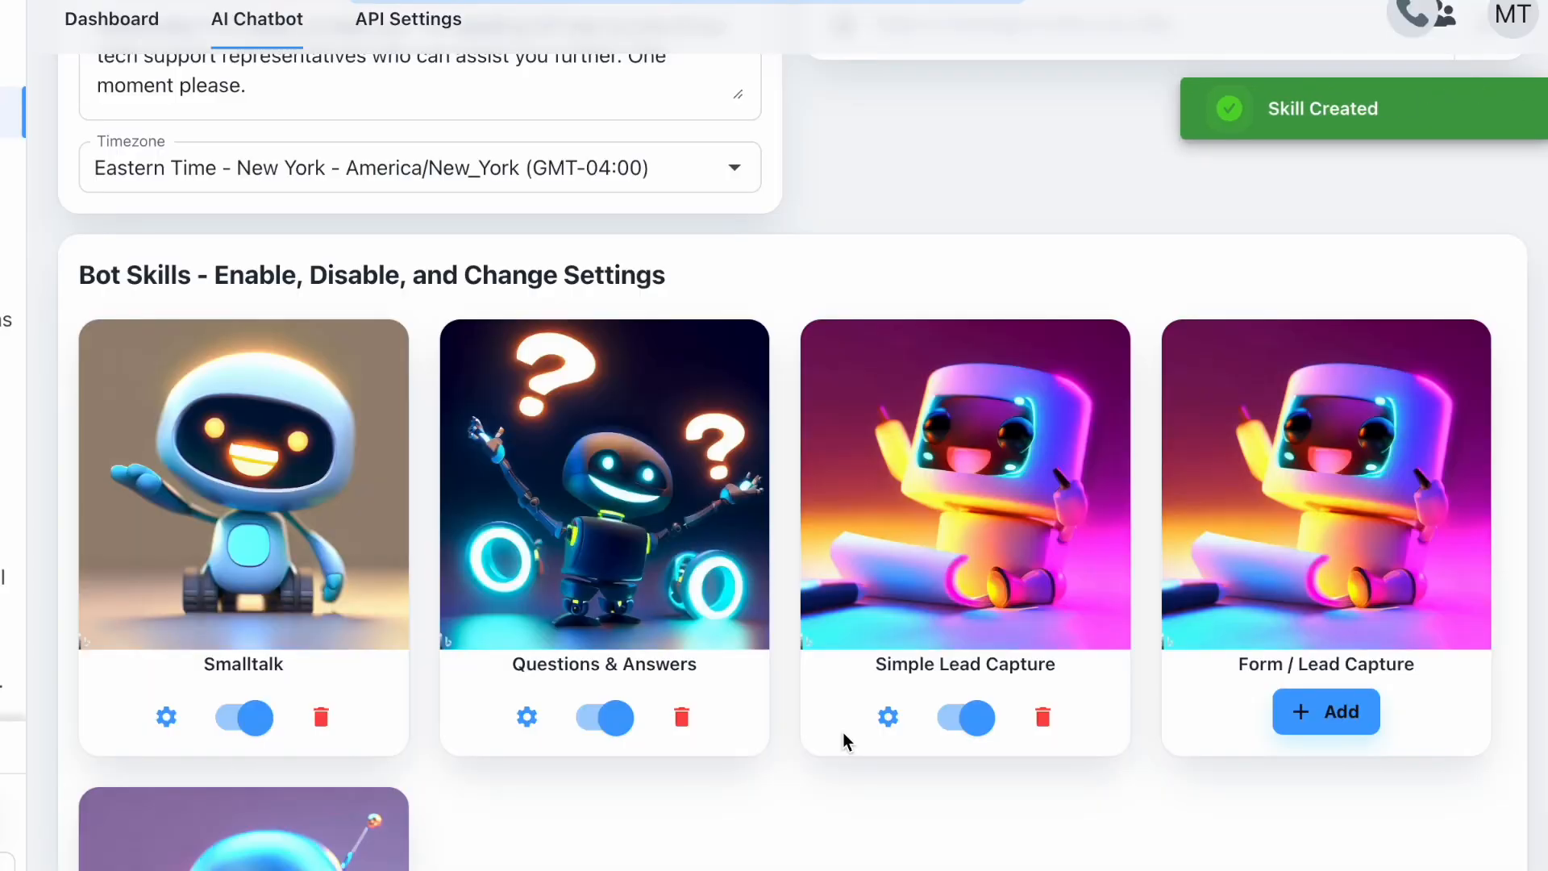
- Go back to the bot's test chat and send the greeting 'hi'
drag(846, 674, 1037, 663)
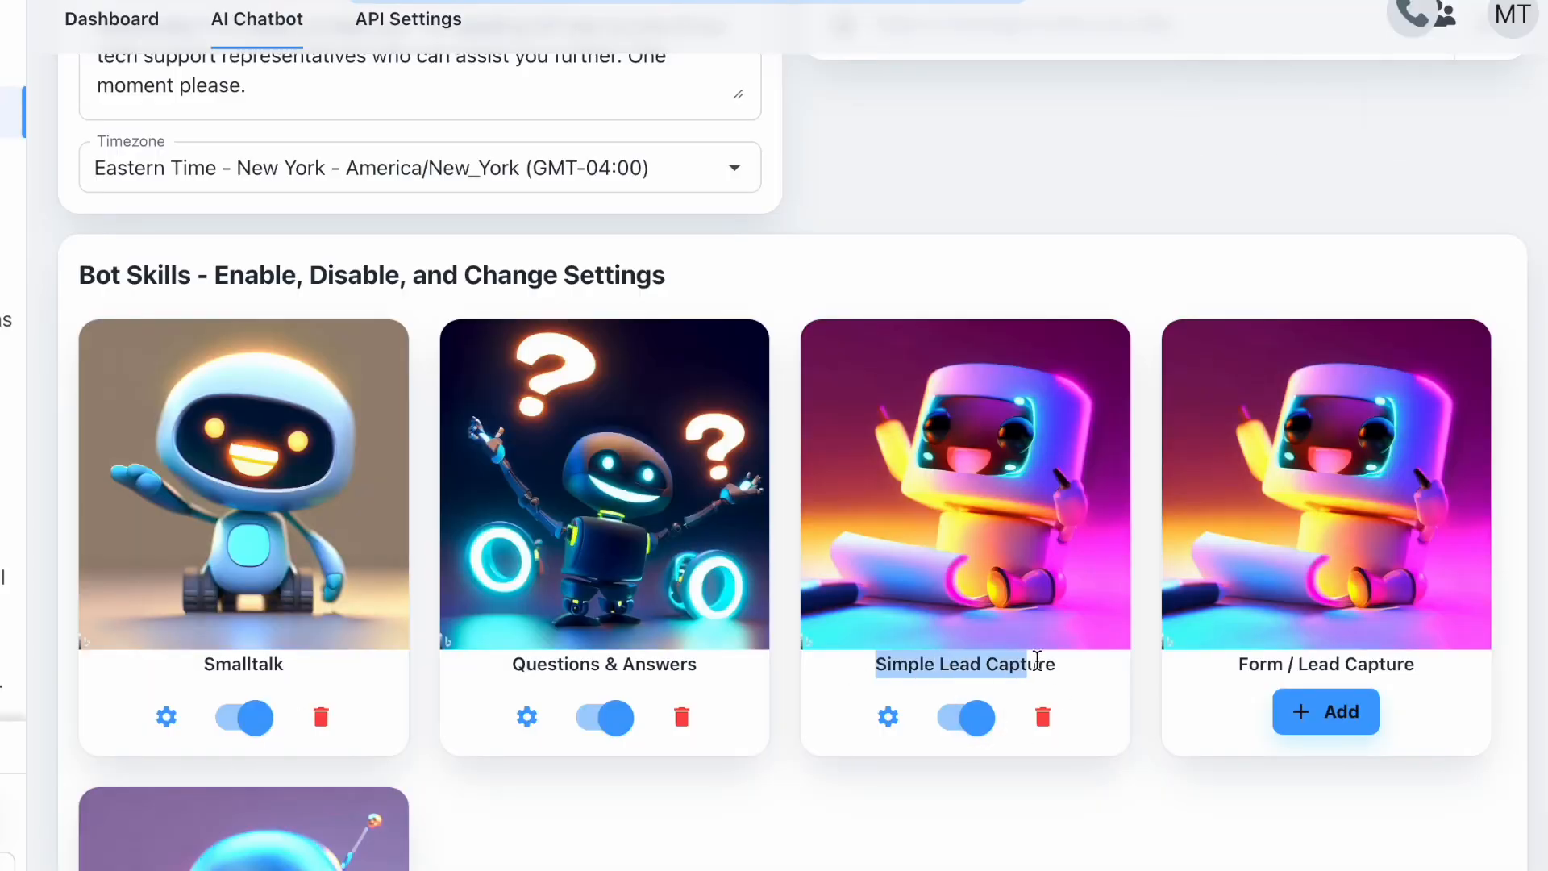
click(1053, 663)
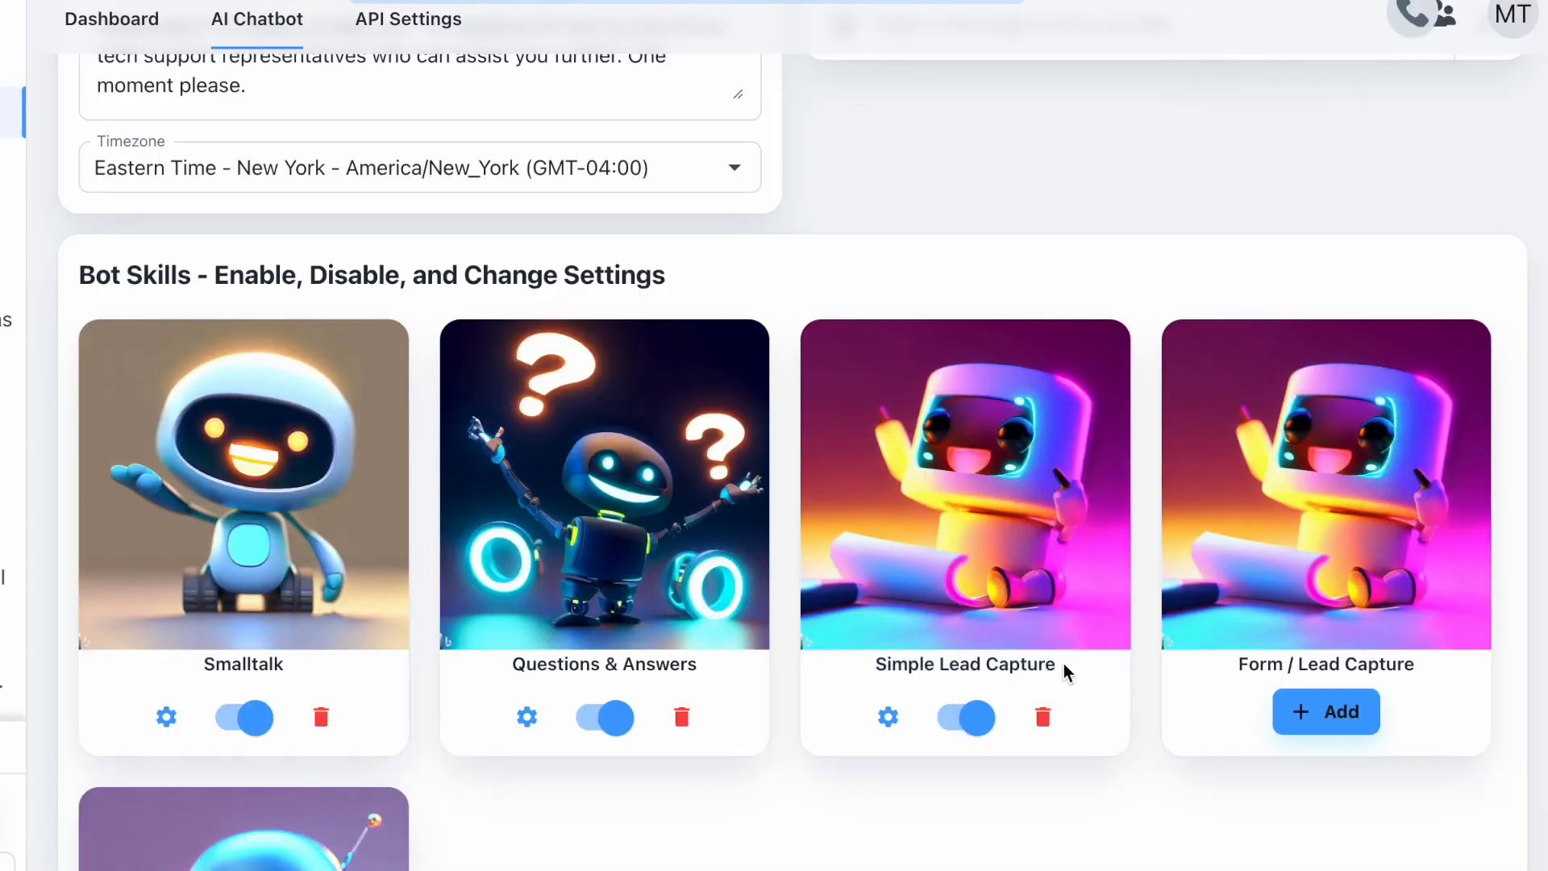
click(890, 719)
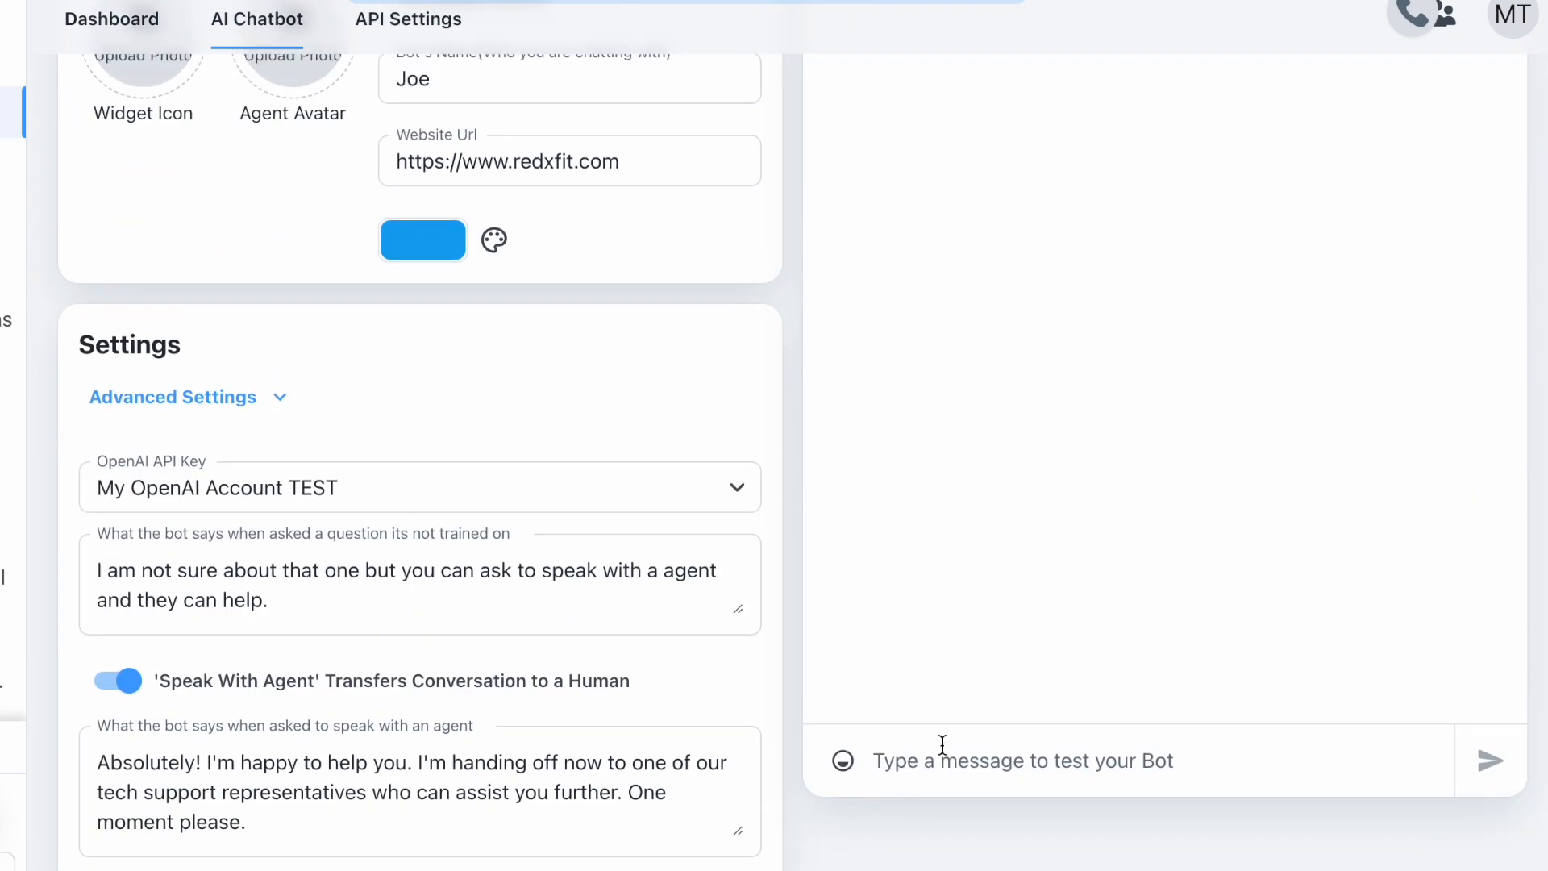
click(942, 743)
text(hi)
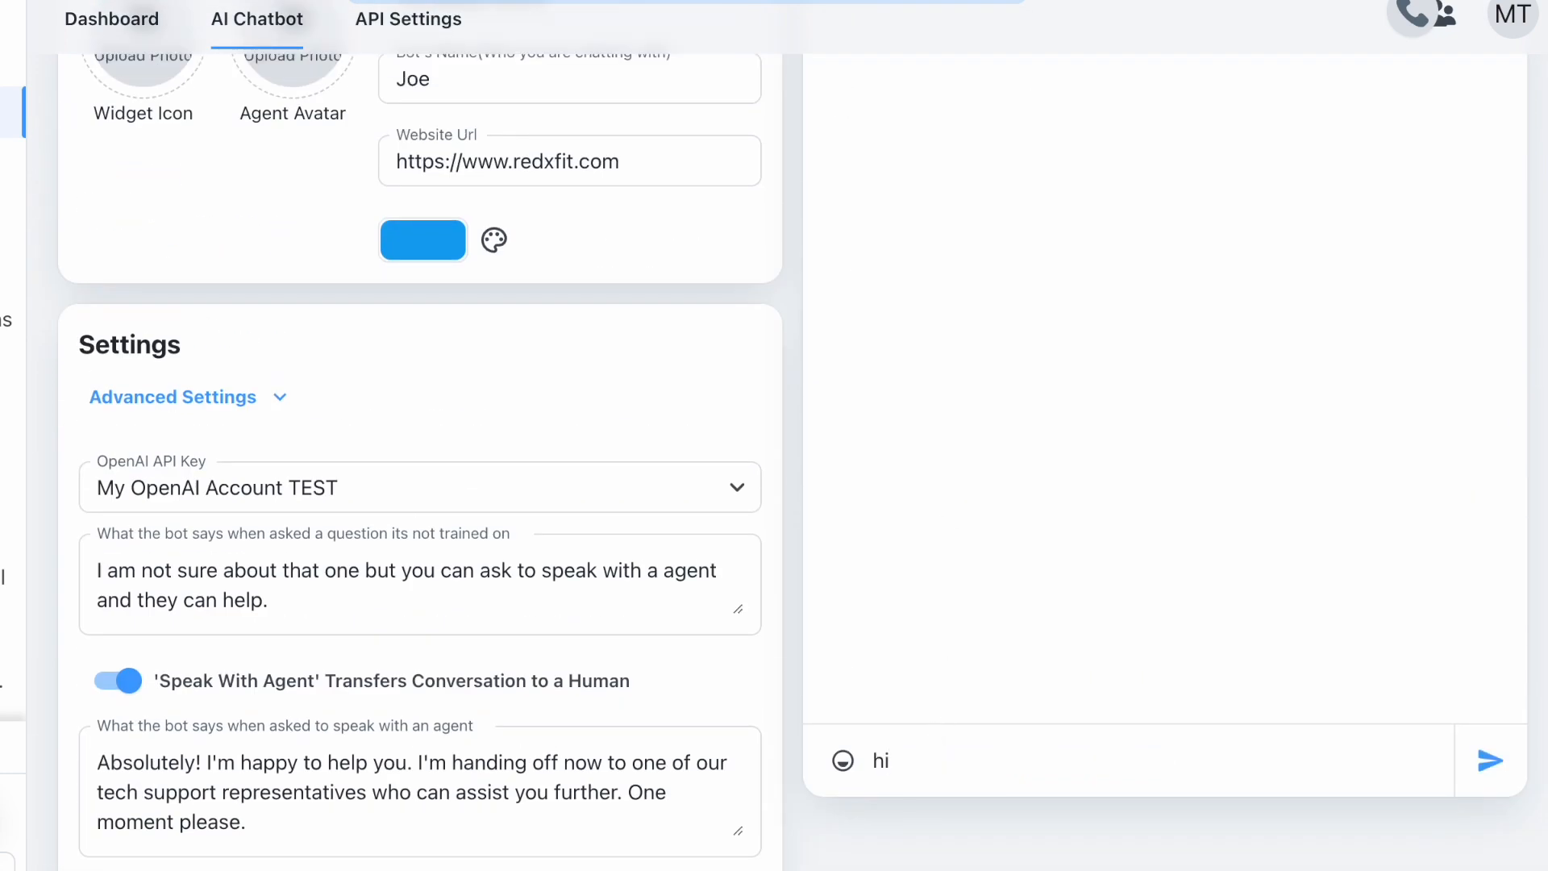
key(Return)
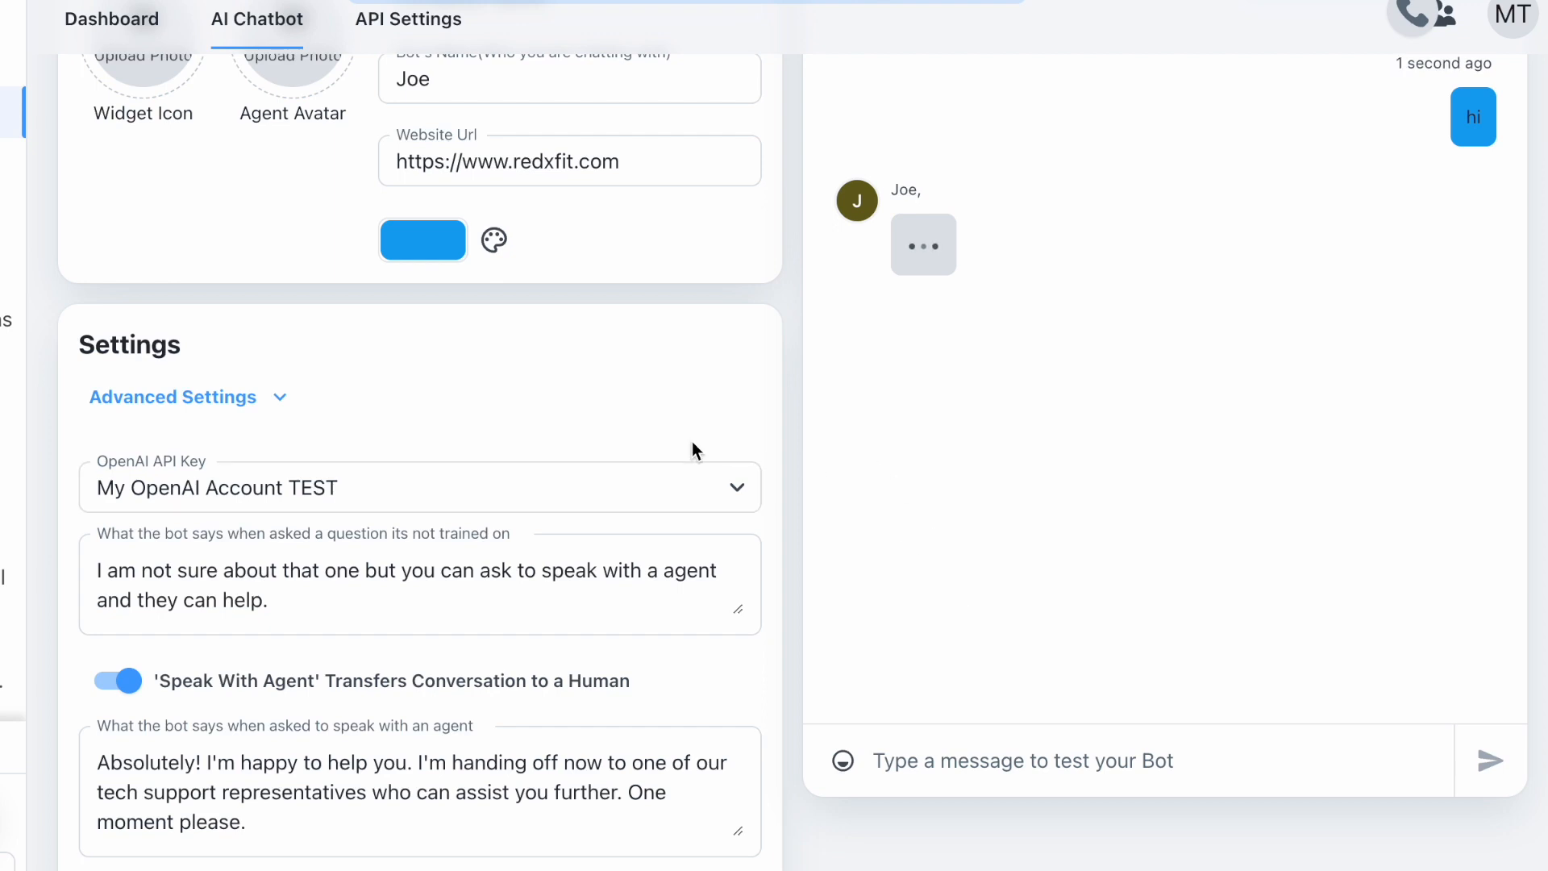
- Send the test message 'I want to get a personal trainer can I book an appointment?'
scroll(694, 437, up, 1)
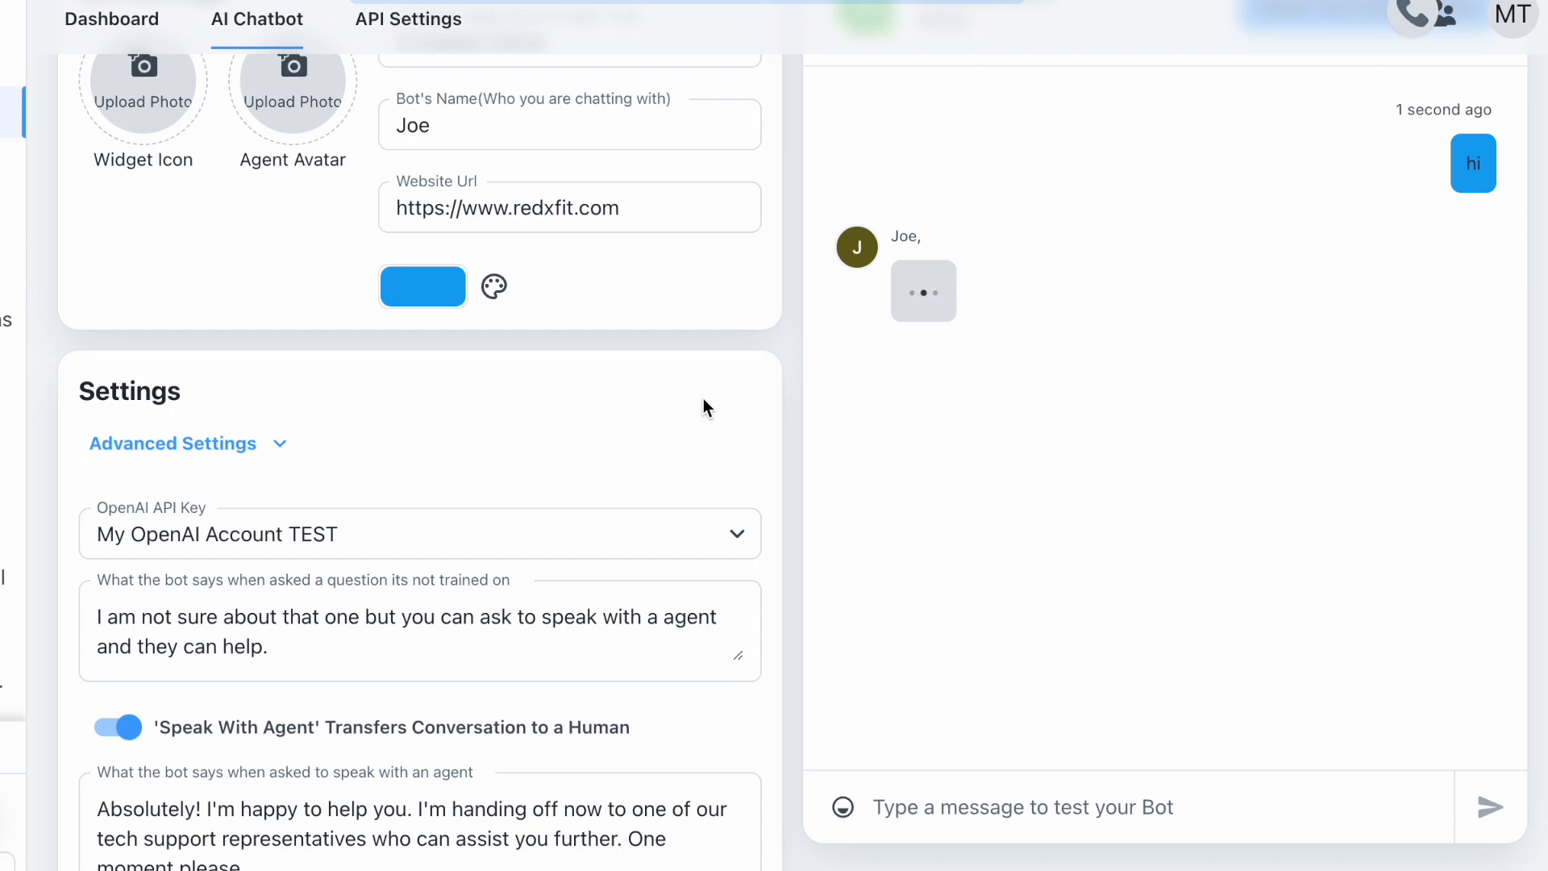
text(How c)
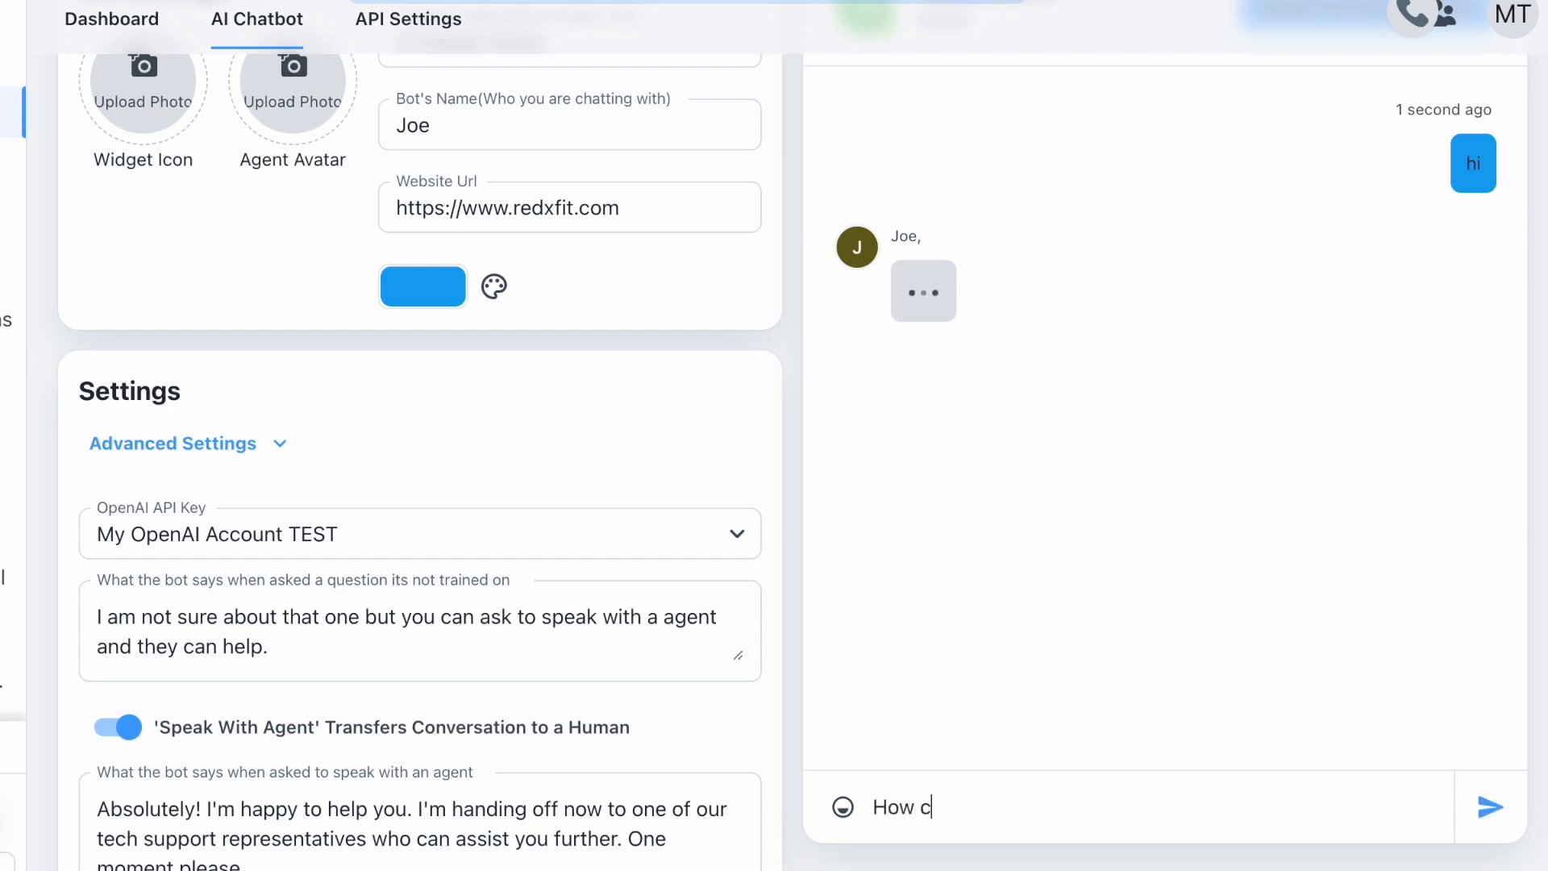
key(ctrl+a)
text(I want to )
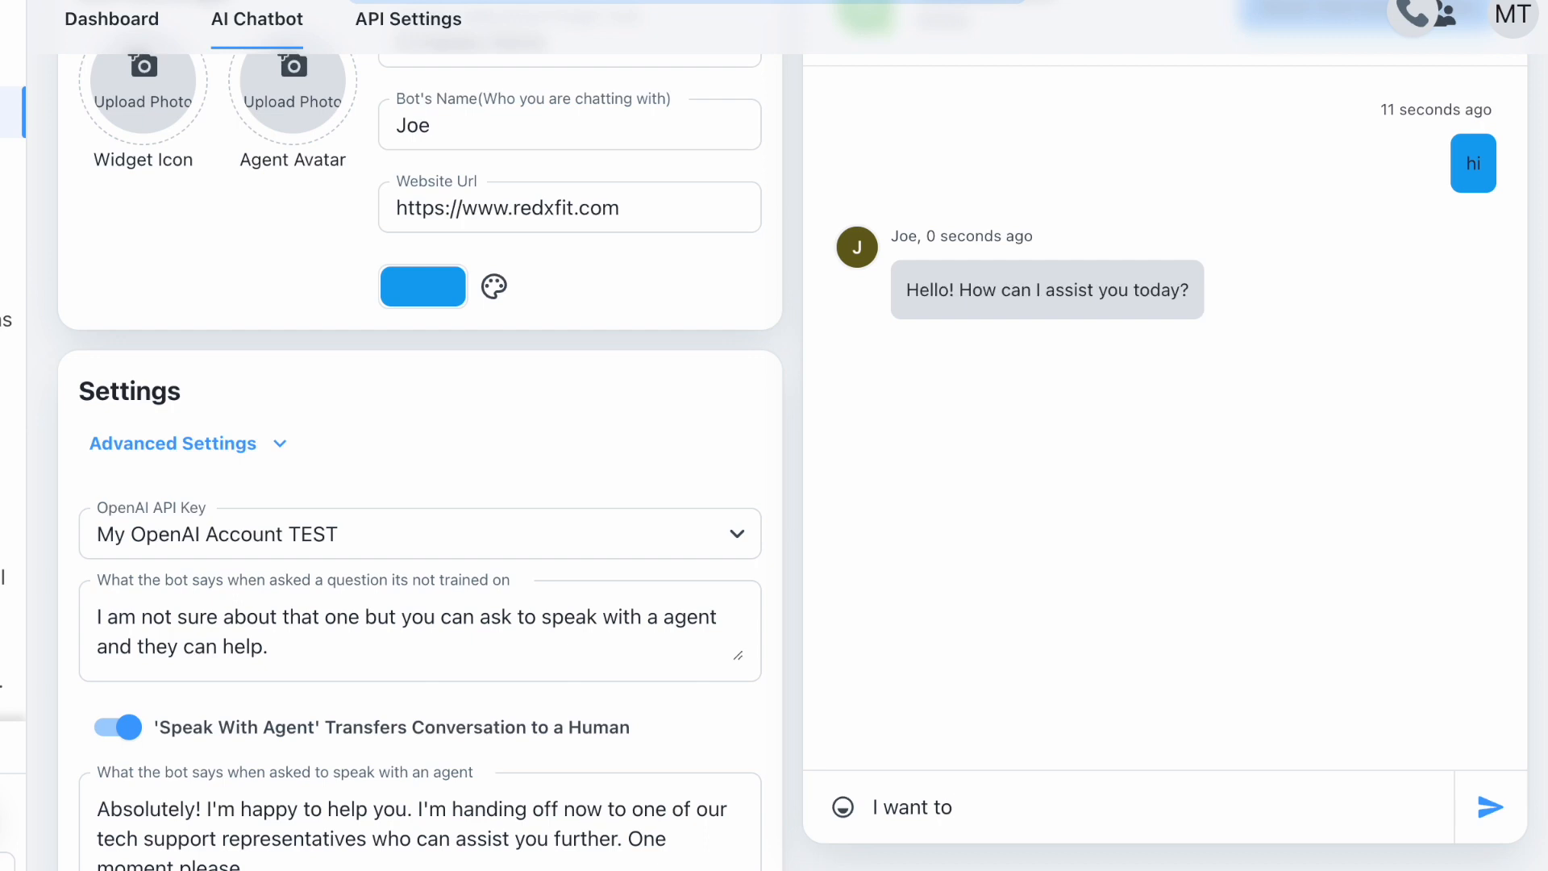
text(get a personal)
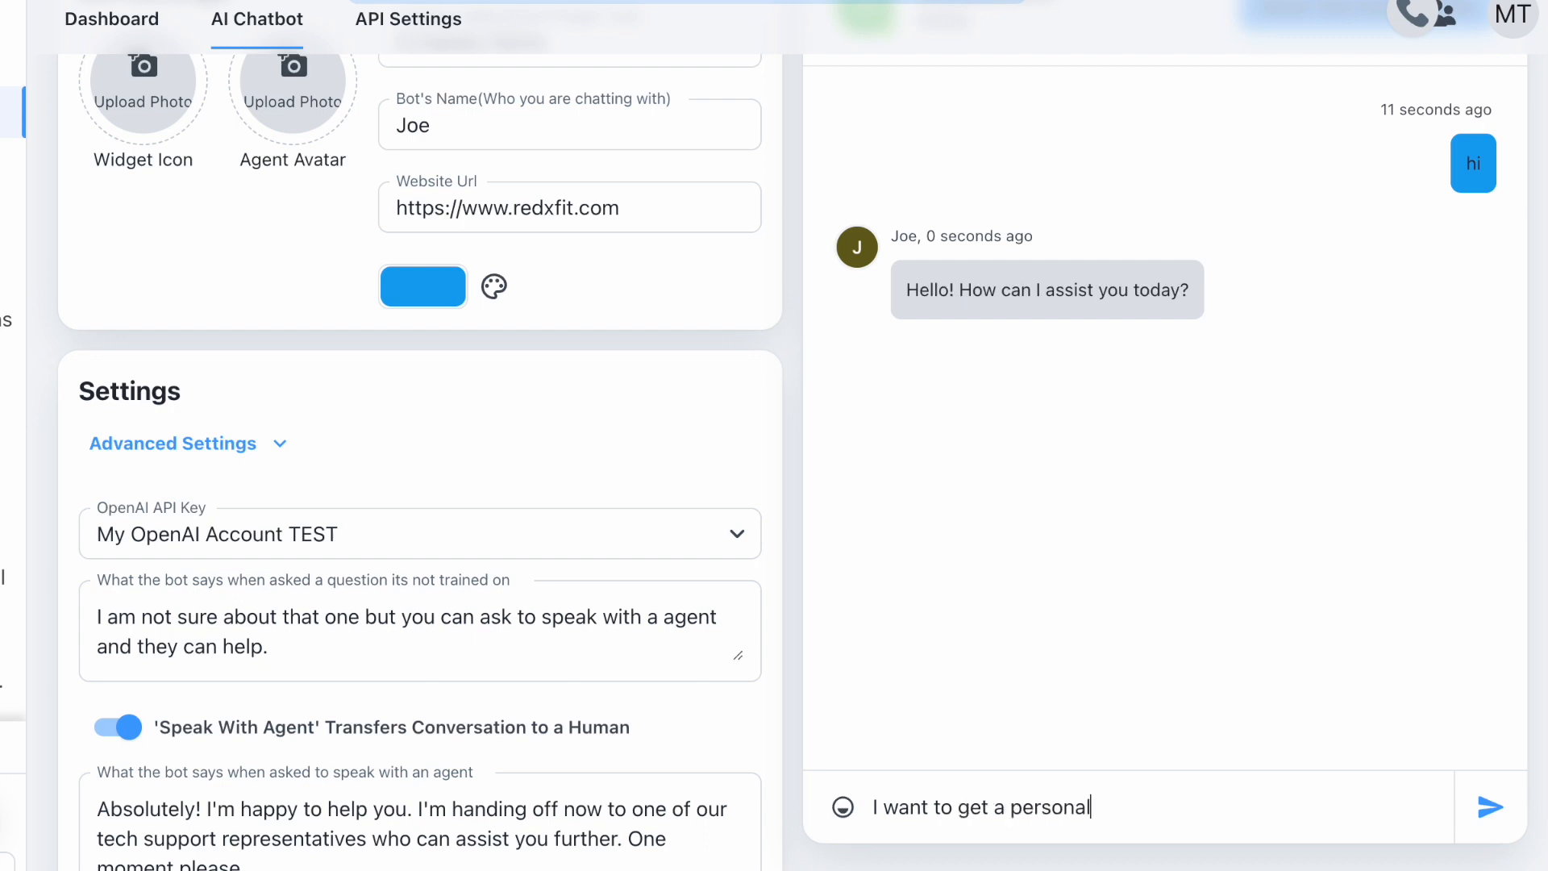
text( trainer can I book an appointee)
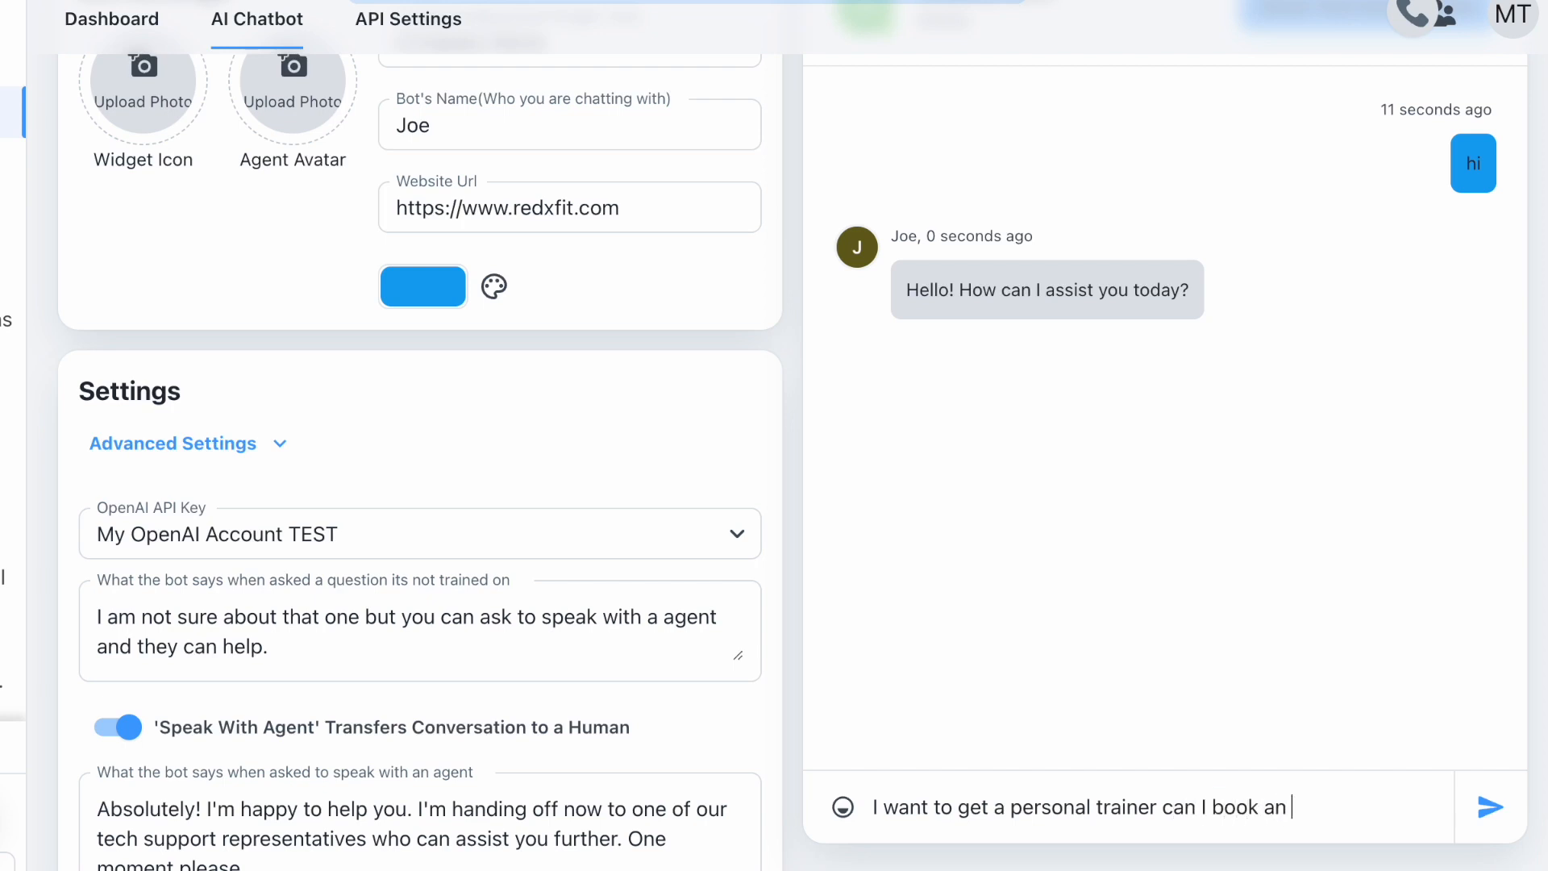
key(BackSpace)
key(BackSpace)
text(ment?)
key(Return)
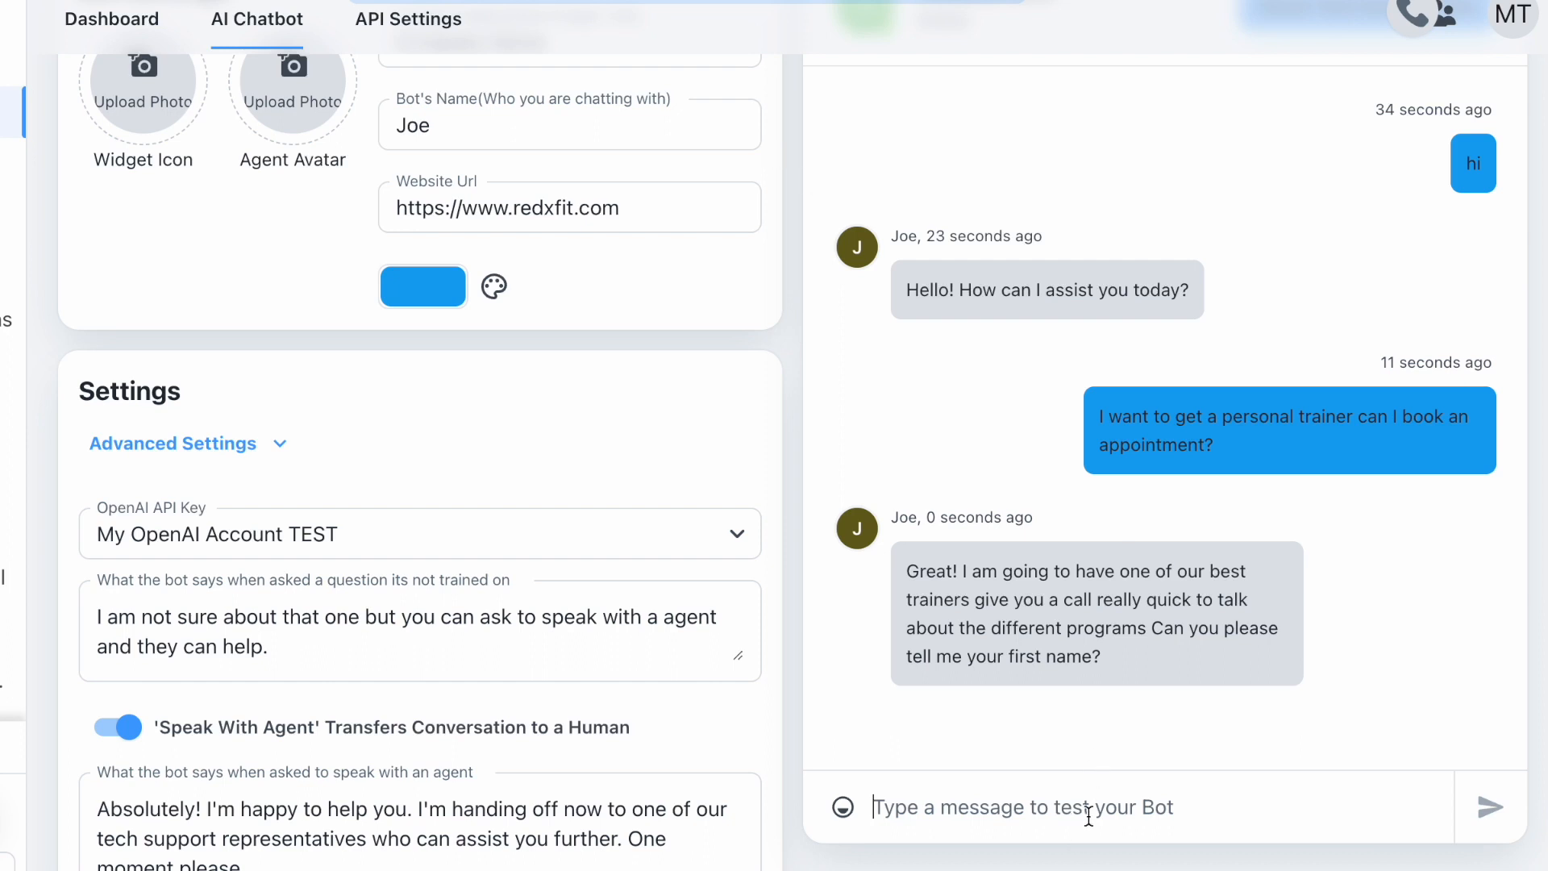
- Answer the bot's prompts with a test first name and e-mail address to complete the lead capture
text(Johnny)
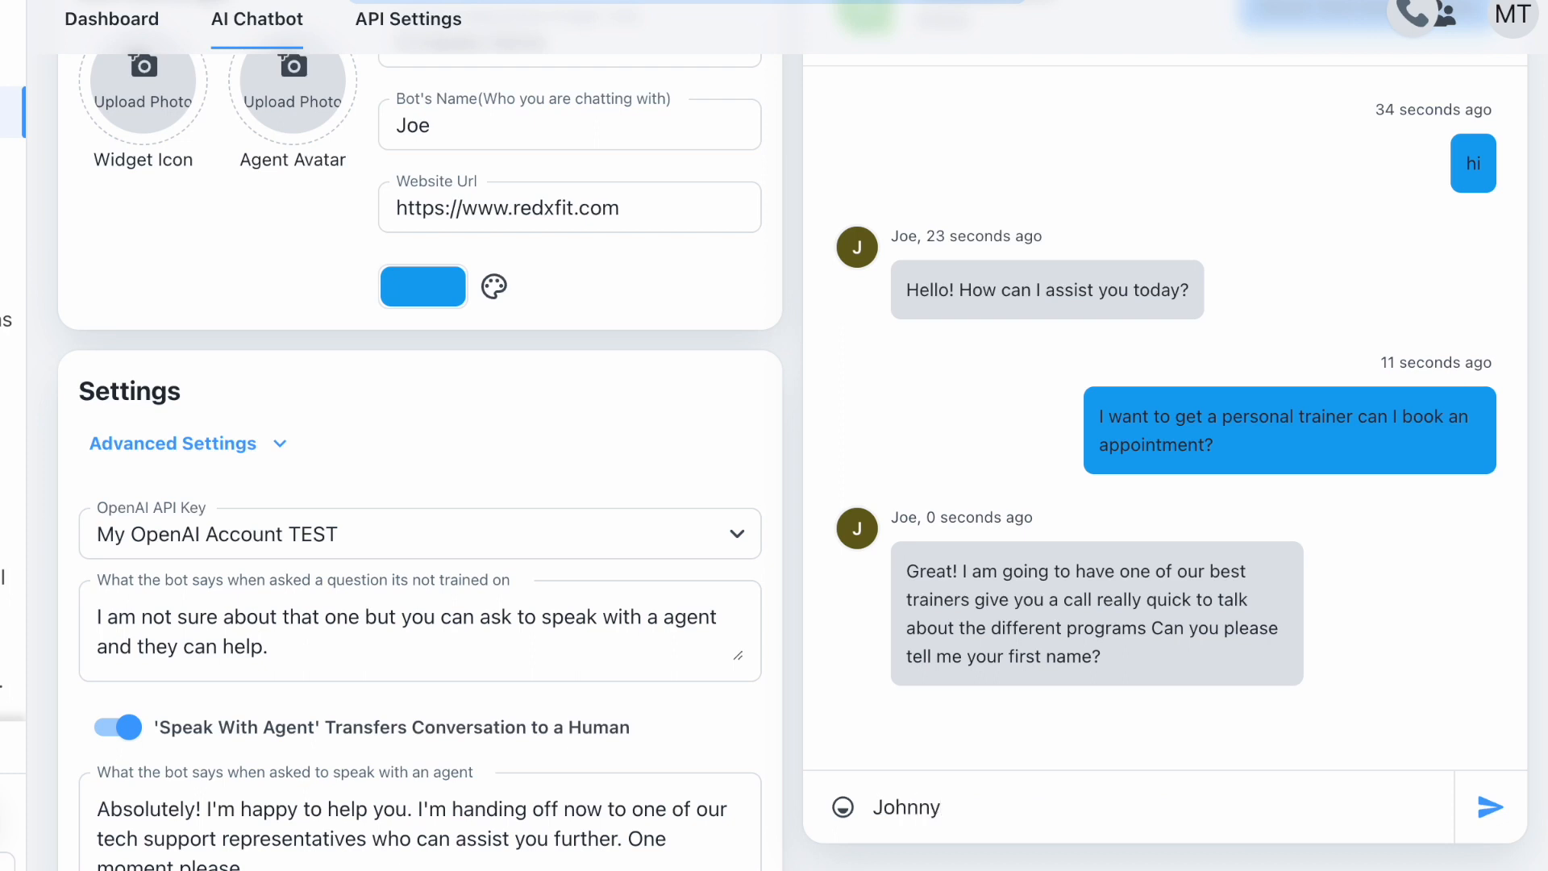
key(Return)
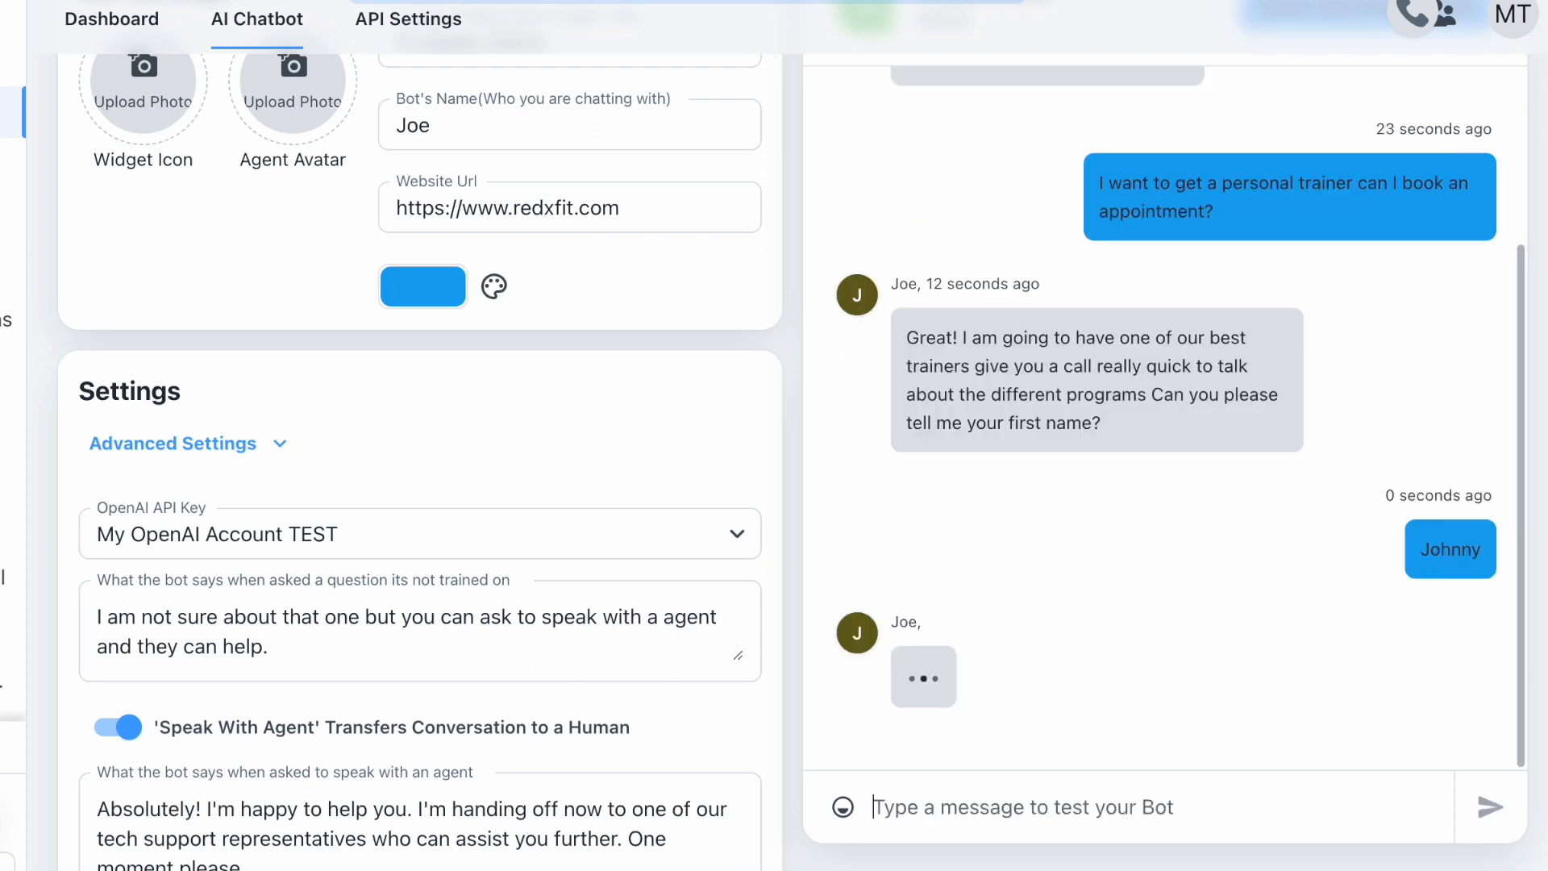
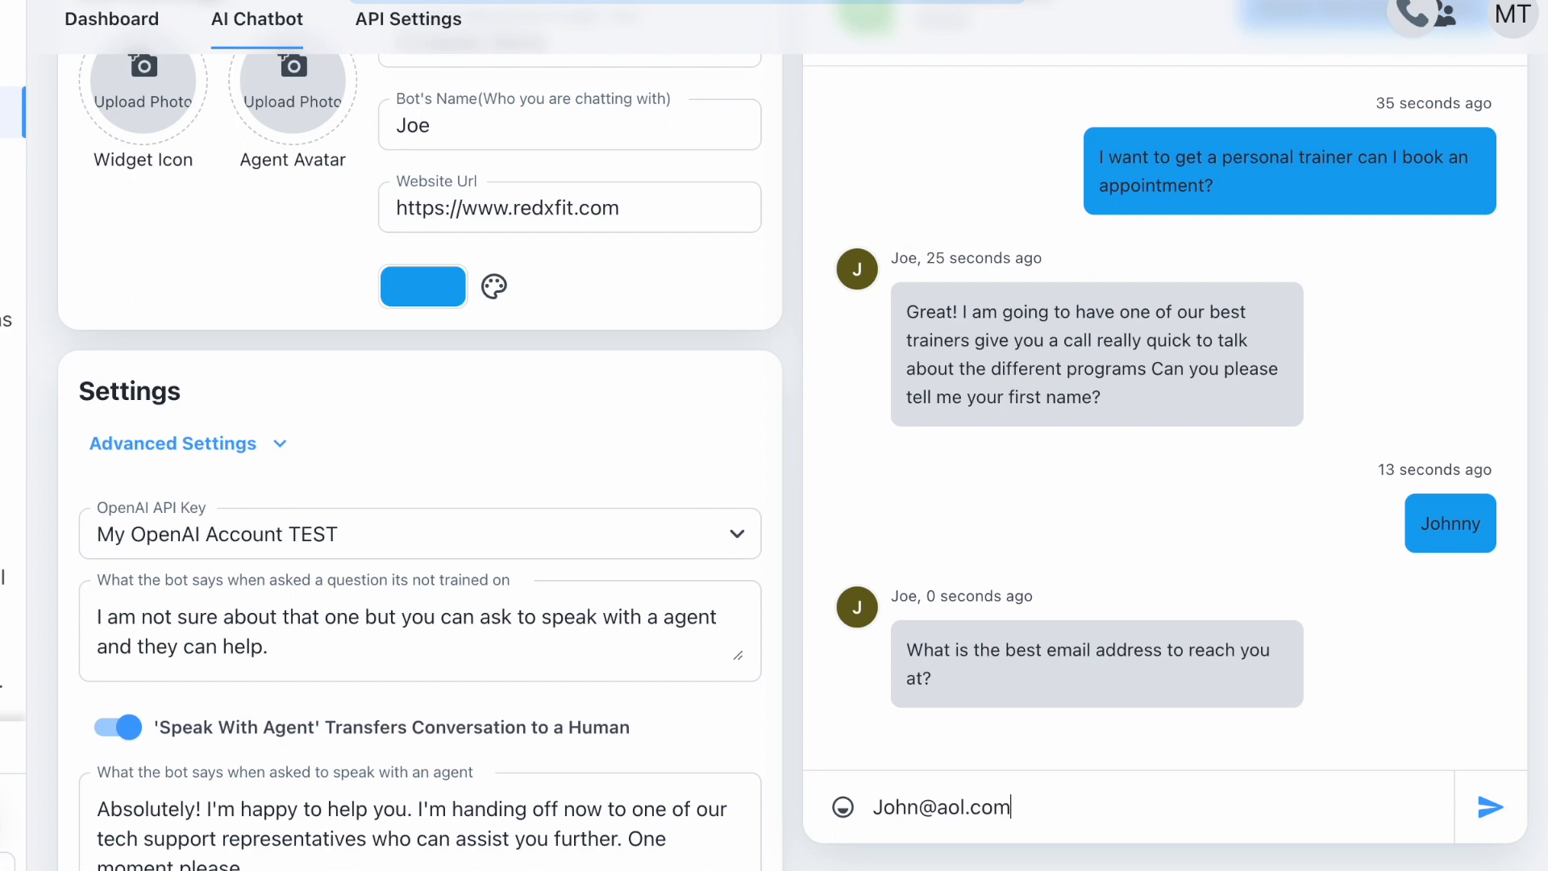
key(Return)
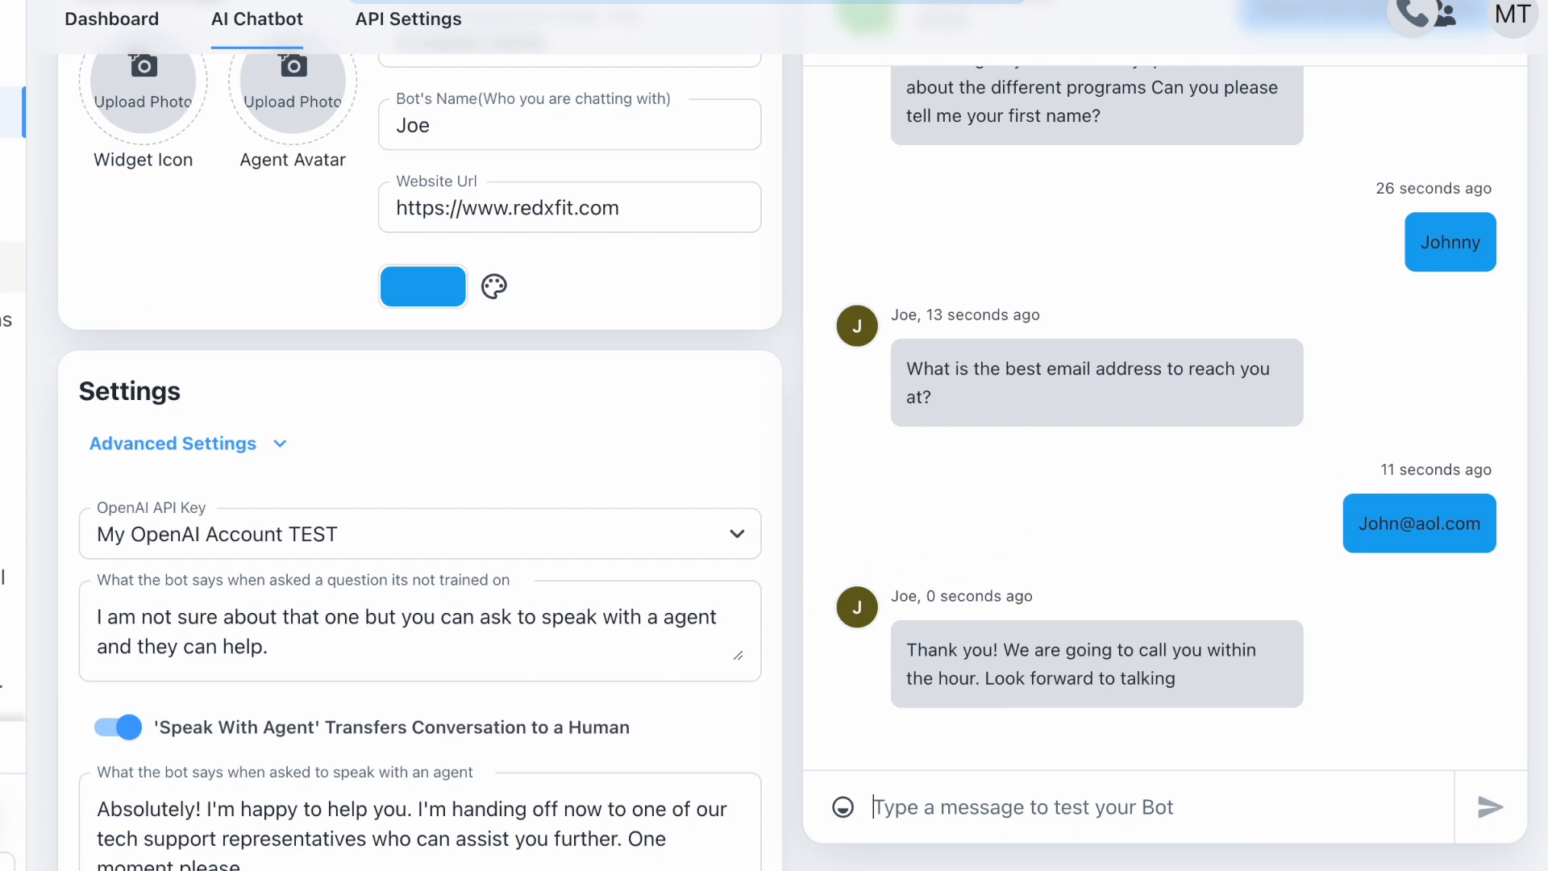
click(12, 267)
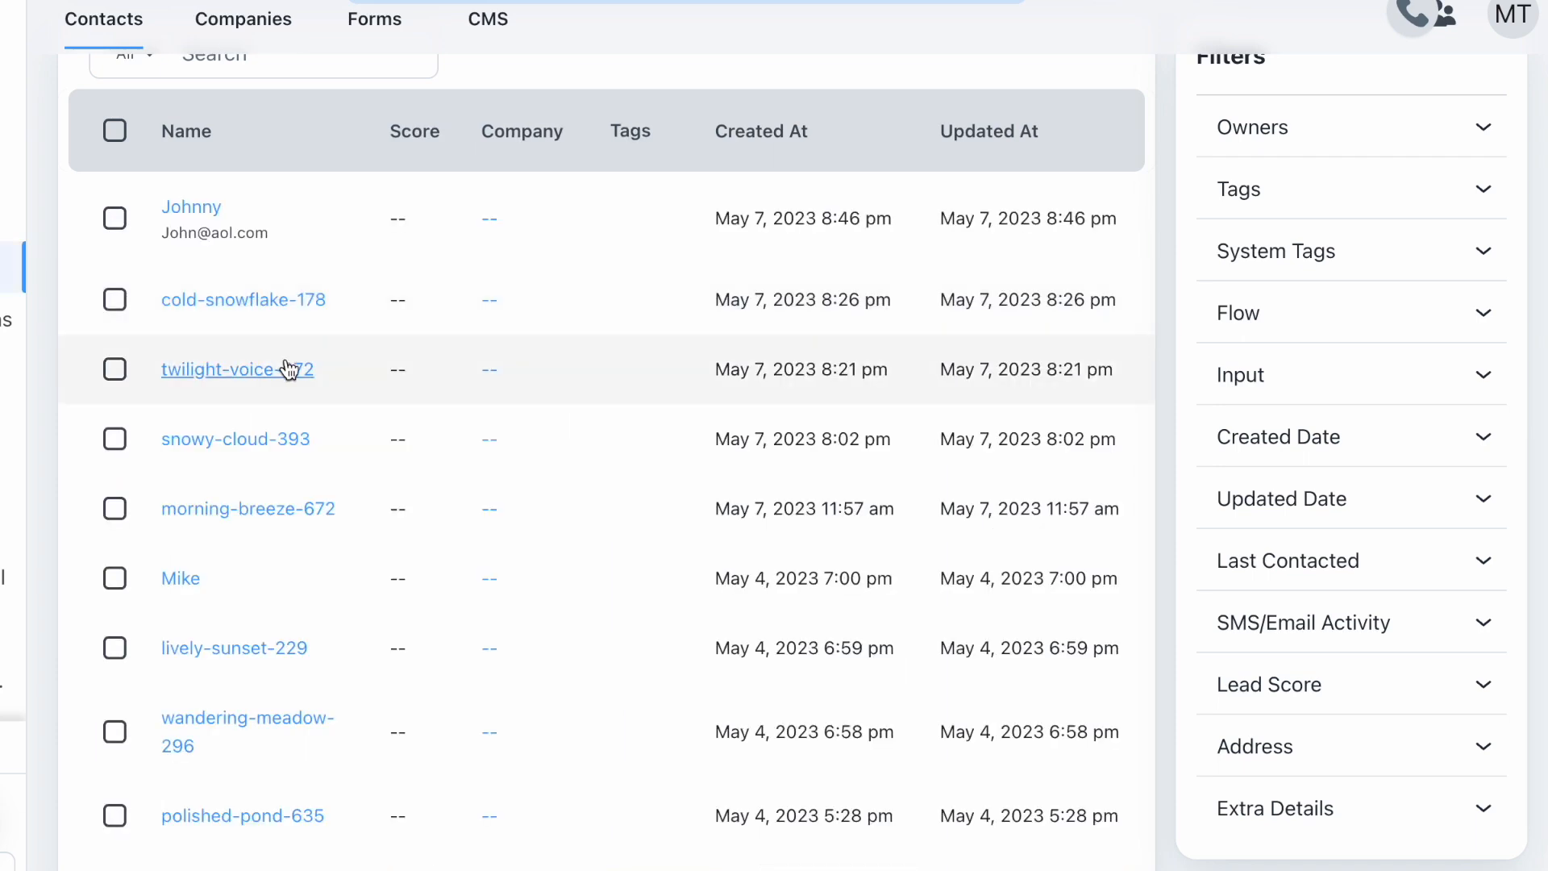
- Inspect the new contact's Simple Lead Capture submission under Forms, then return to the AI Chatbot list
scroll(241, 375, up, 3)
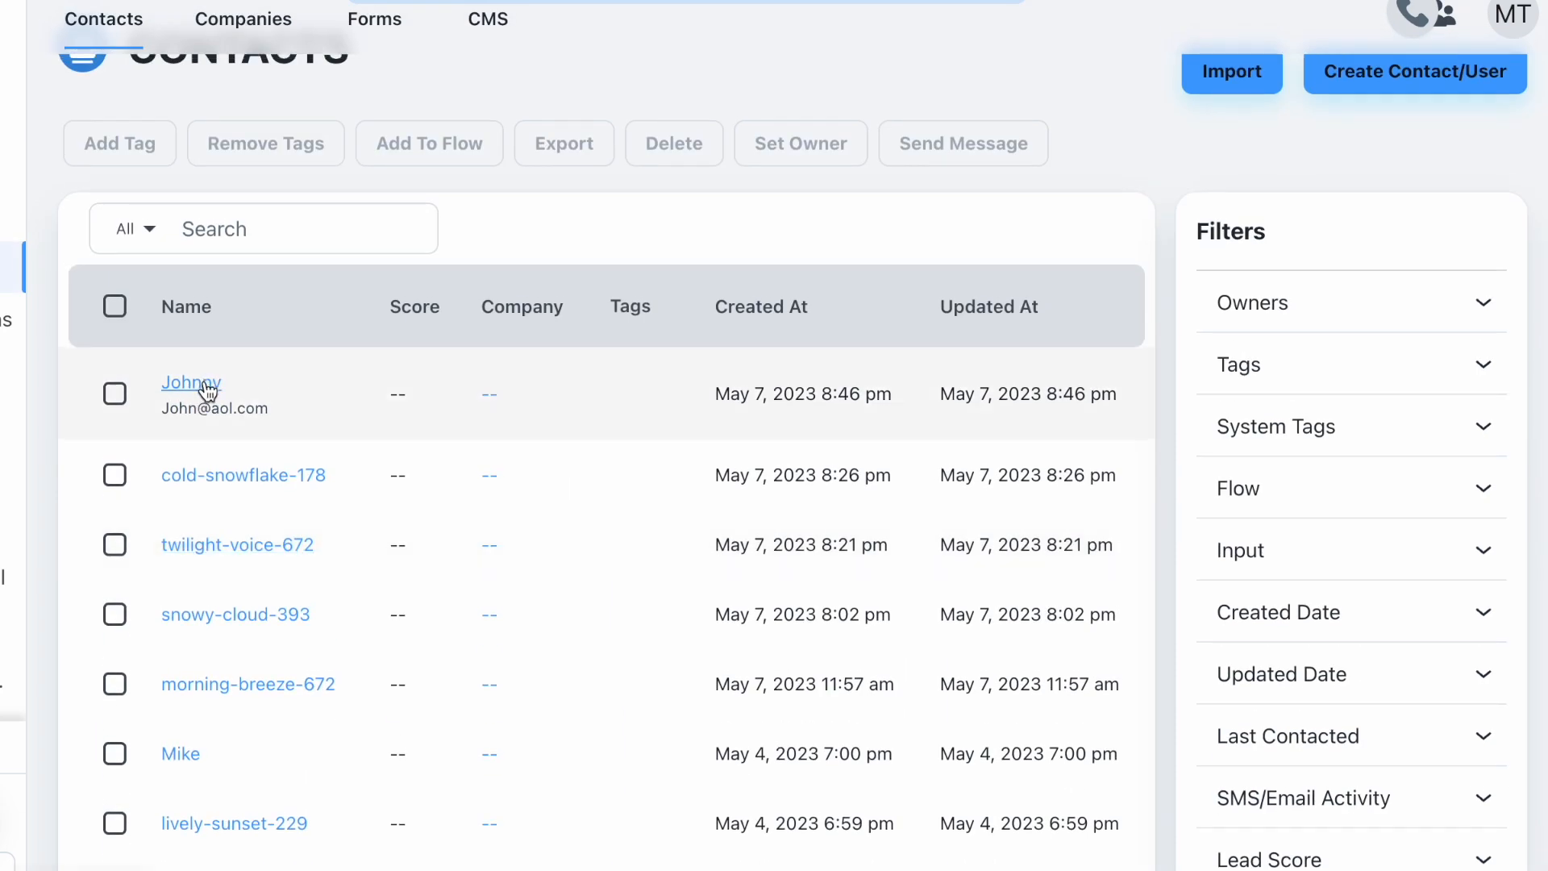
click(208, 391)
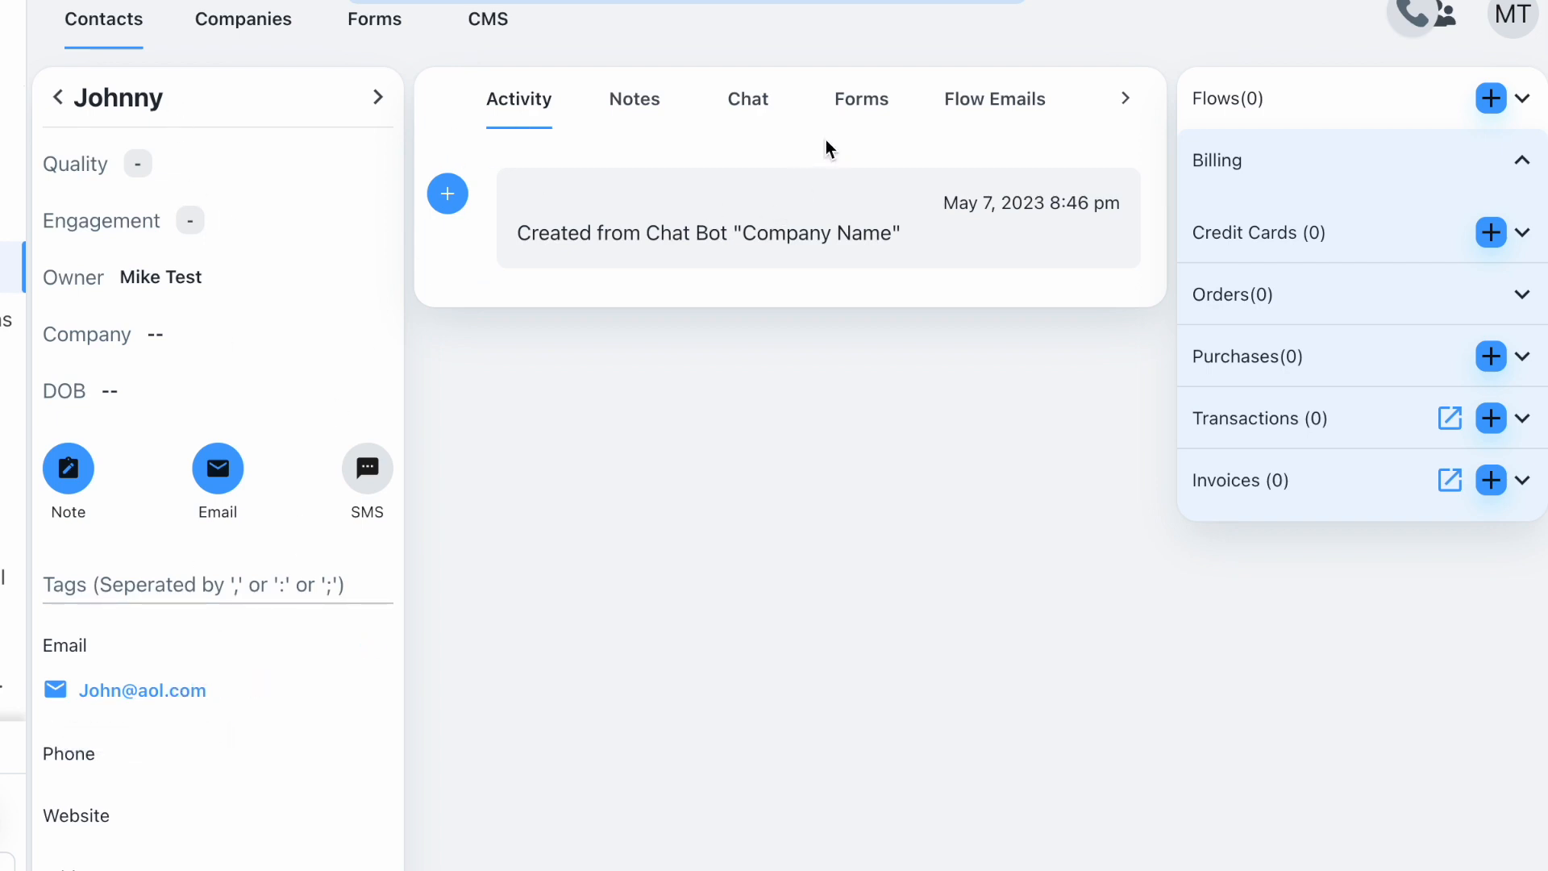
click(862, 103)
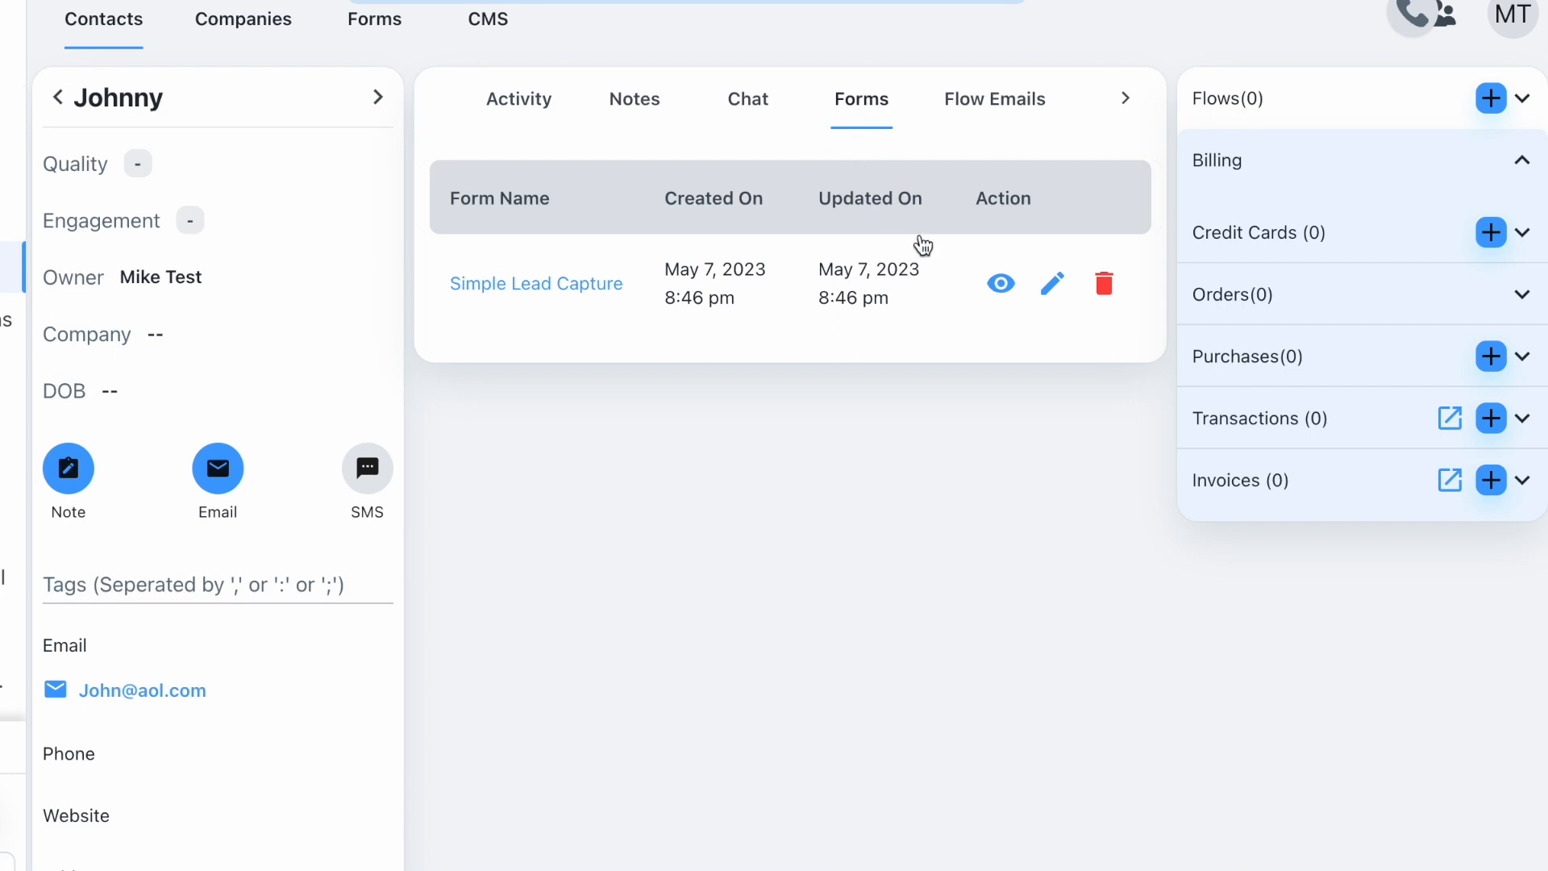
click(1004, 286)
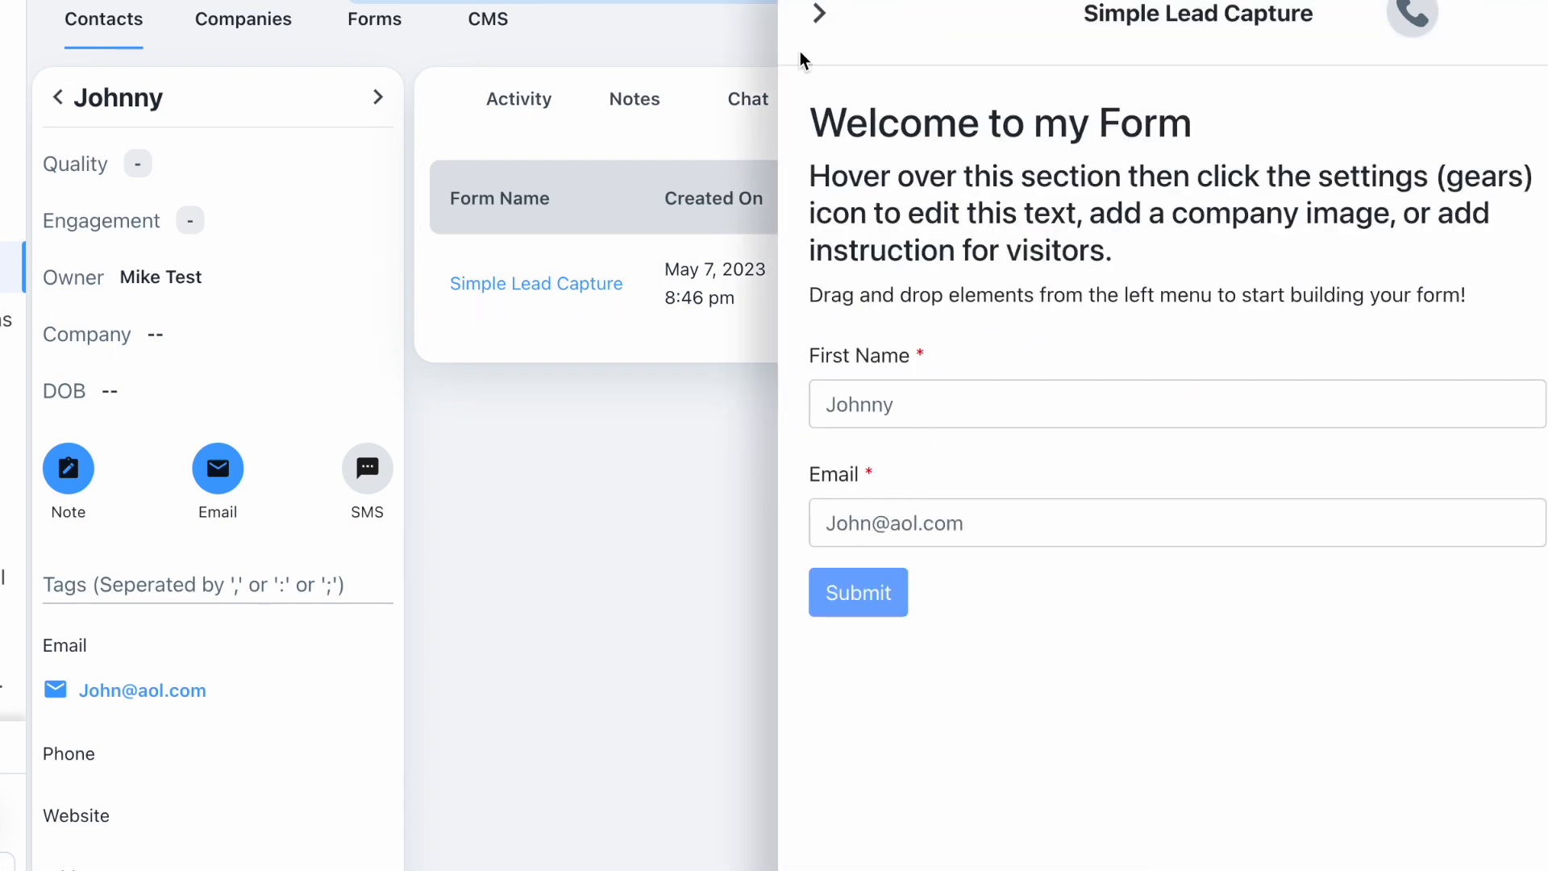
click(819, 13)
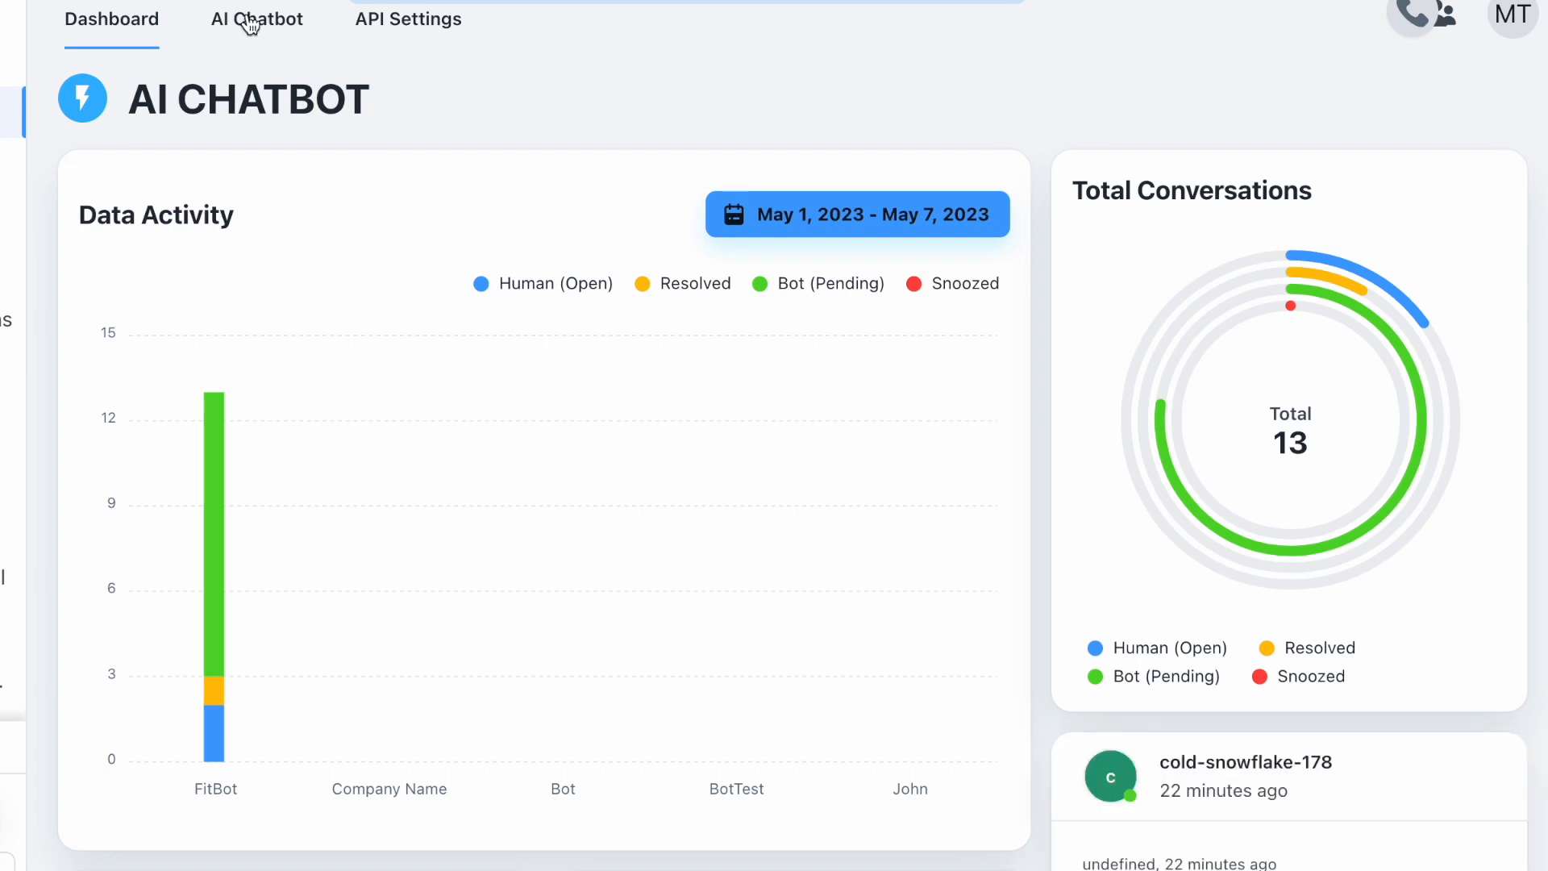
click(250, 25)
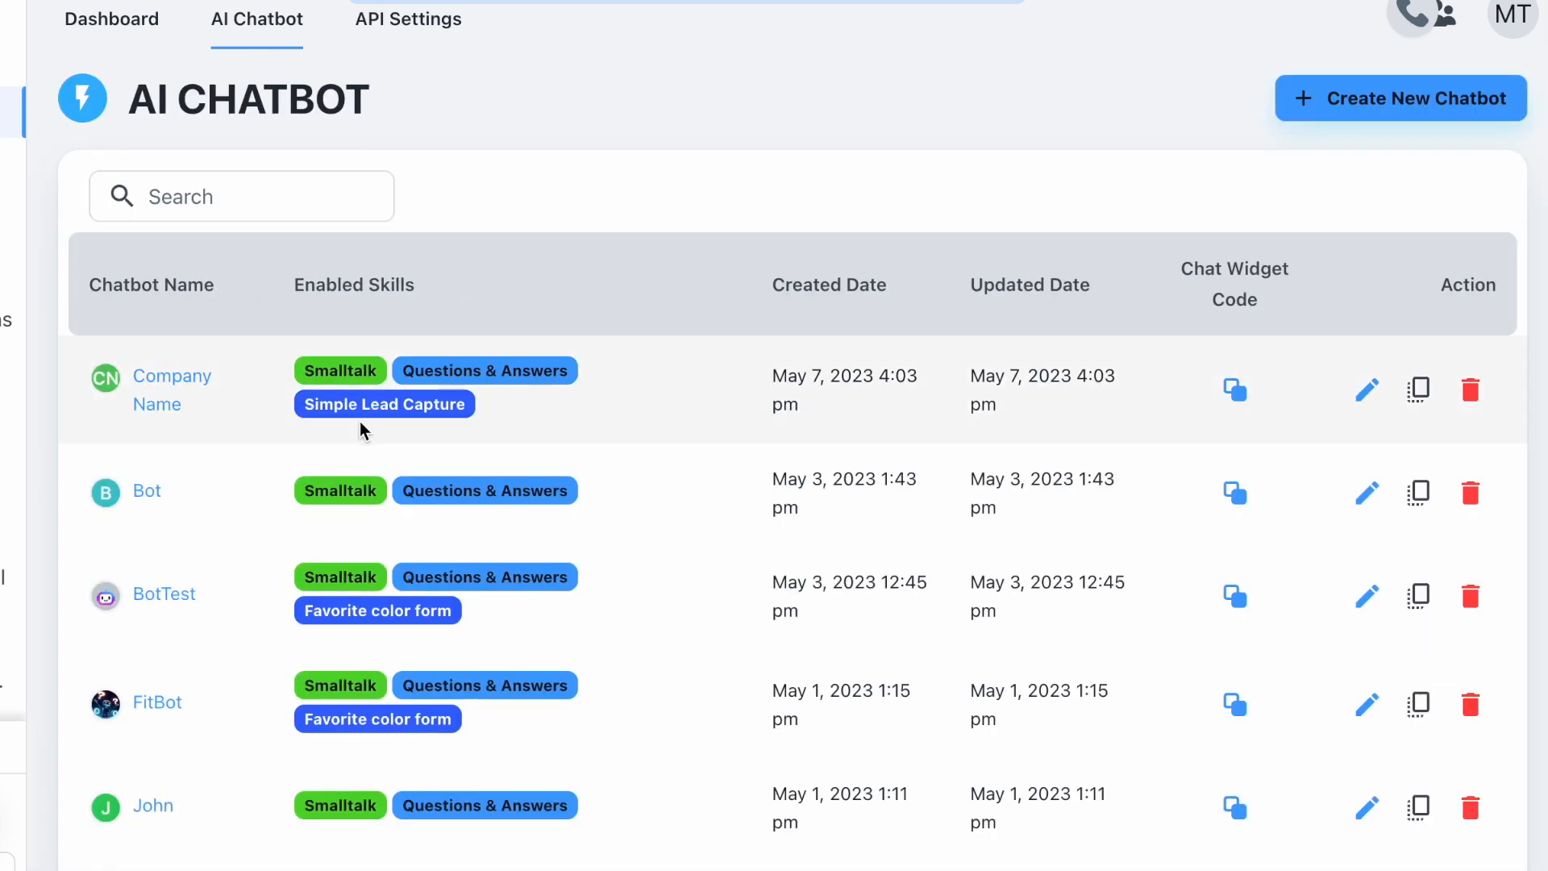